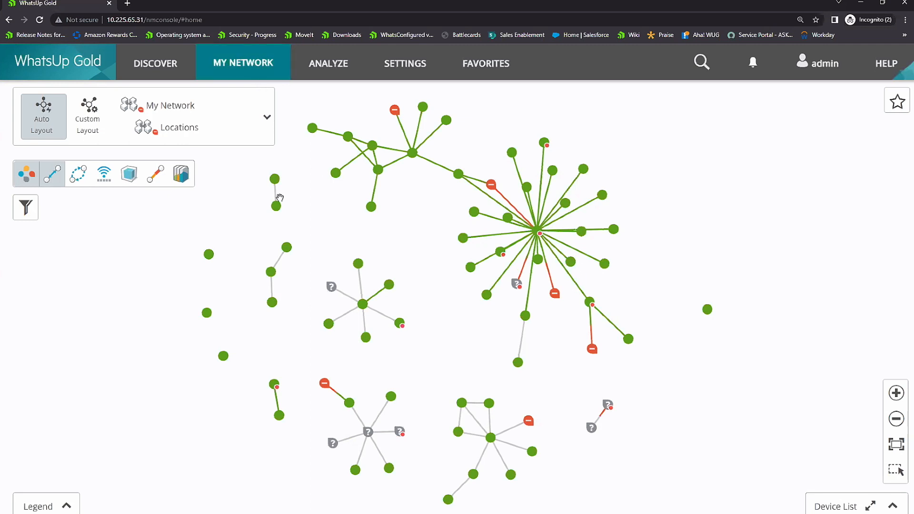
Step: Show the monitor legend and inspect which active monitors are down on the UT-HP4000M switch in the network map
click(65, 509)
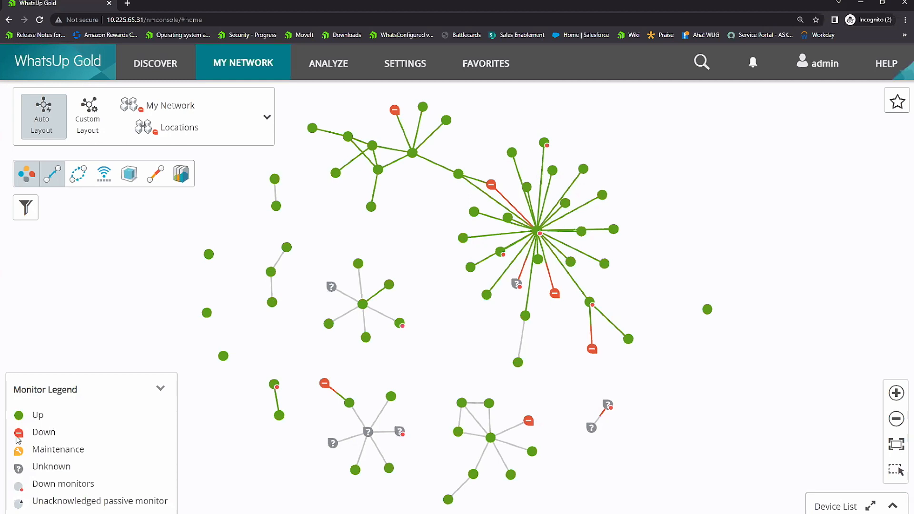
scroll(499, 261, up, 5)
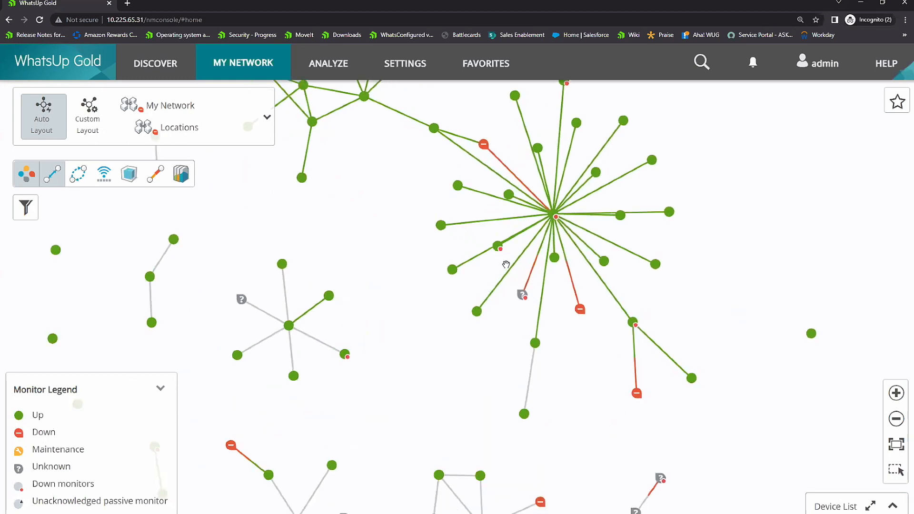
click(499, 245)
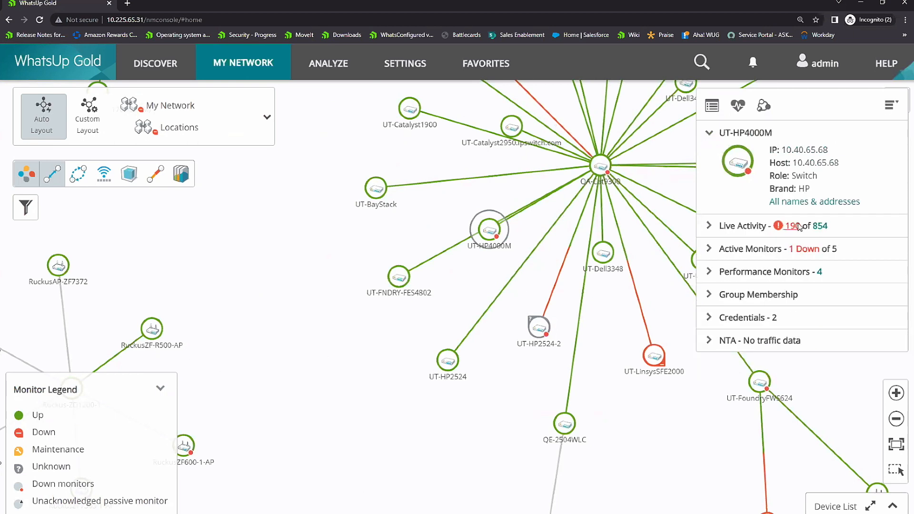
click(772, 249)
mouse_move(760, 266)
drag(760, 267, 736, 267)
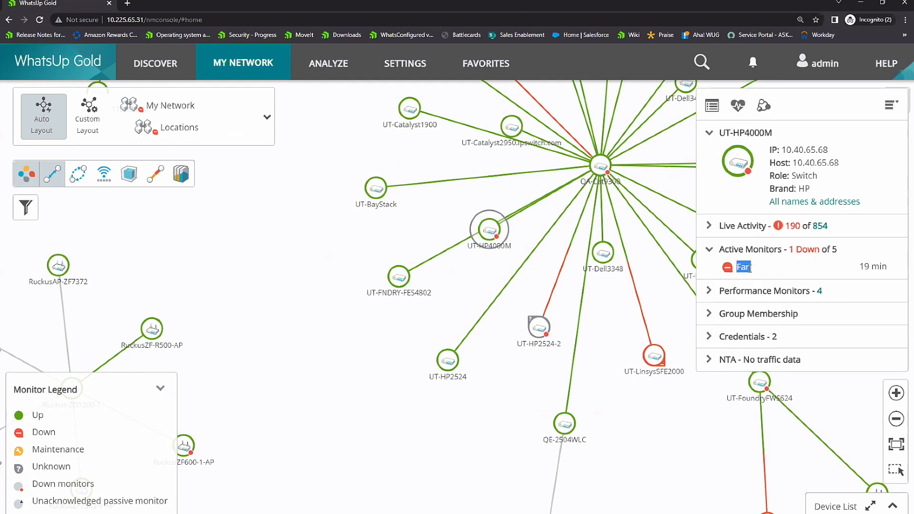
mouse_move(750, 267)
Step: Move the UT-HP4000M switch slightly downward on the network map and deselect it
drag(490, 233, 490, 261)
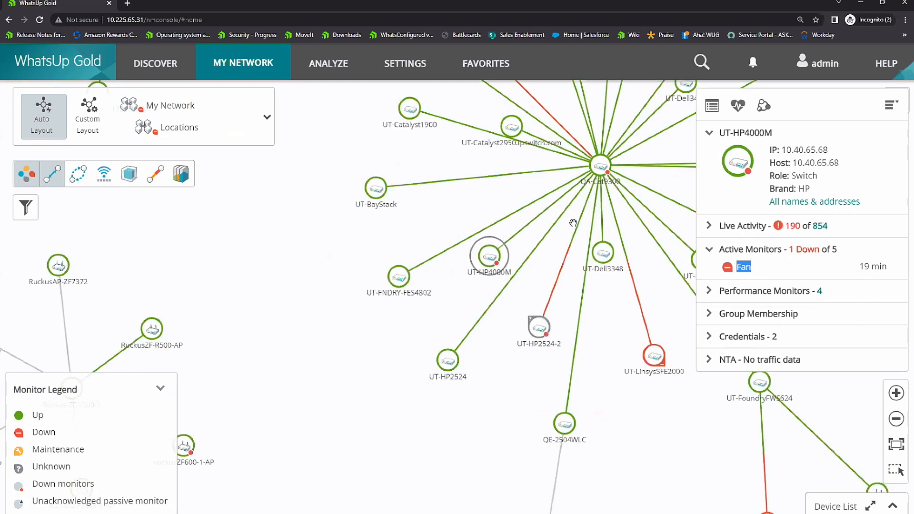
click(494, 258)
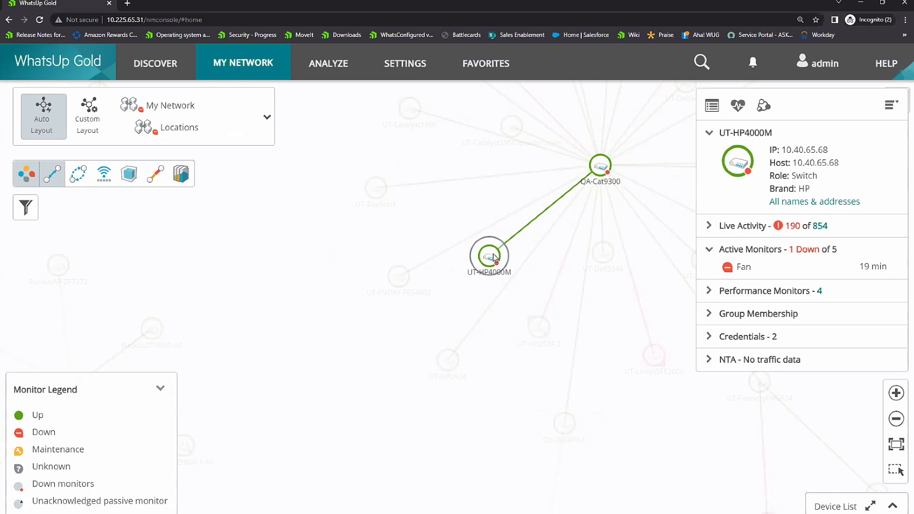
click(353, 239)
Step: Examine the interface labels on the links connecting QA-Cat9300 to its neighbouring devices in the network map
scroll(360, 234, down, 1)
scroll(360, 234, up, 1)
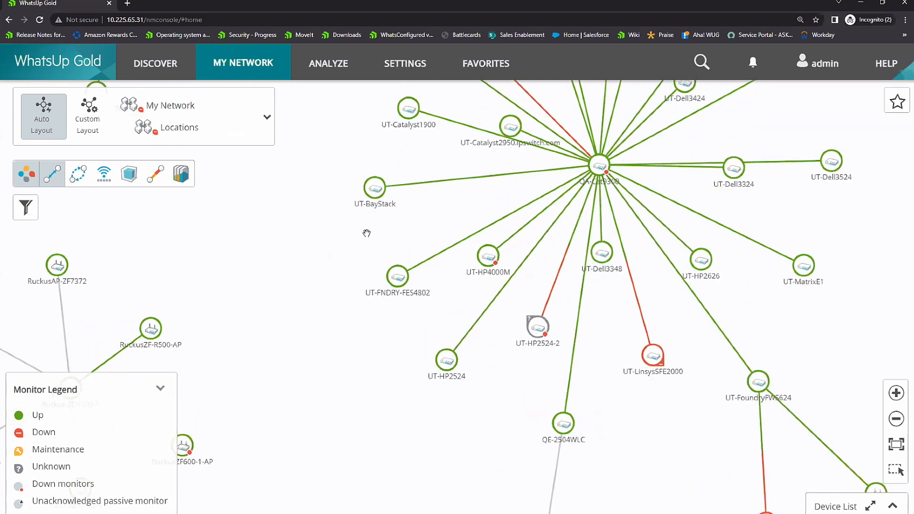
drag(437, 223, 387, 275)
scroll(448, 253, up, 1)
scroll(449, 253, up, 1)
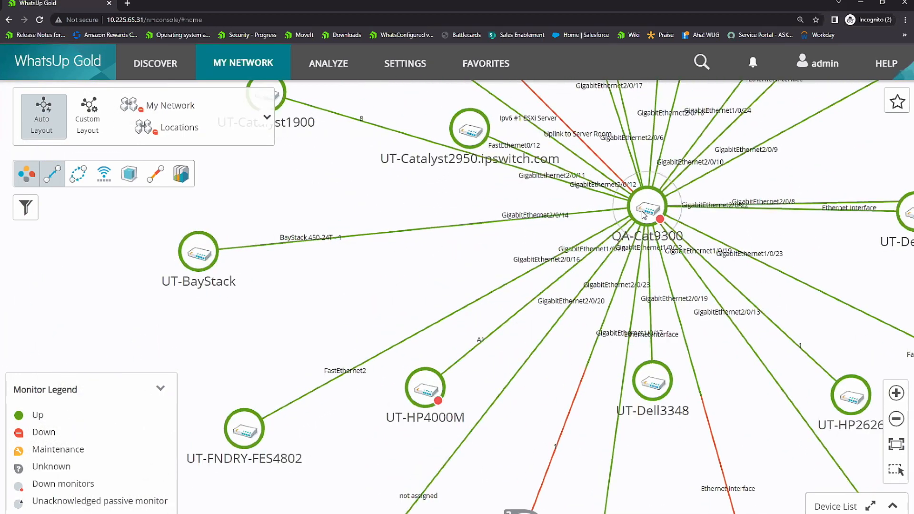
scroll(541, 248, down, 2)
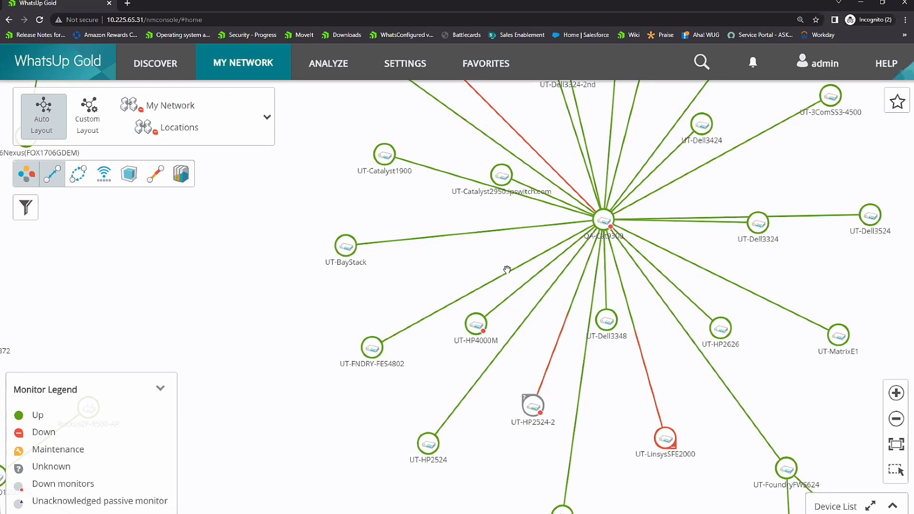
scroll(476, 218, down, 2)
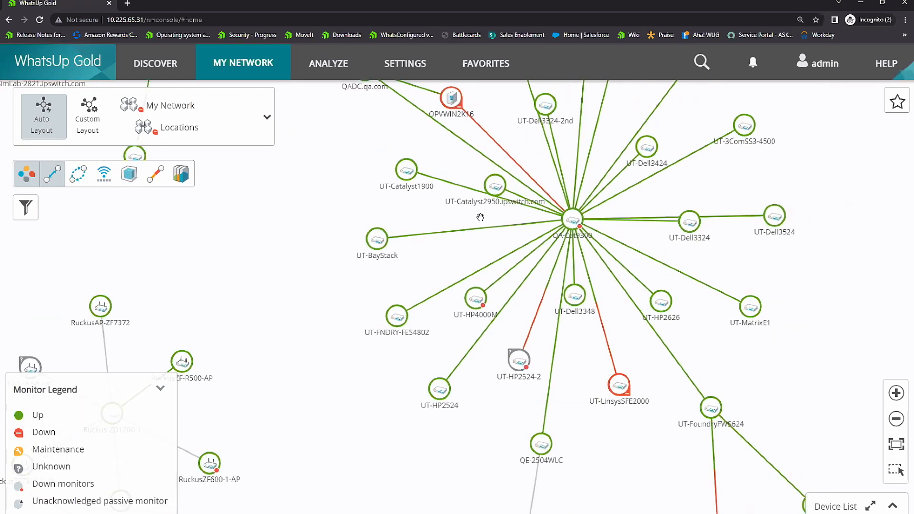
Step: Start a new discovery scan and review its starting device set and the options for expanding to connected devices
click(155, 65)
click(149, 125)
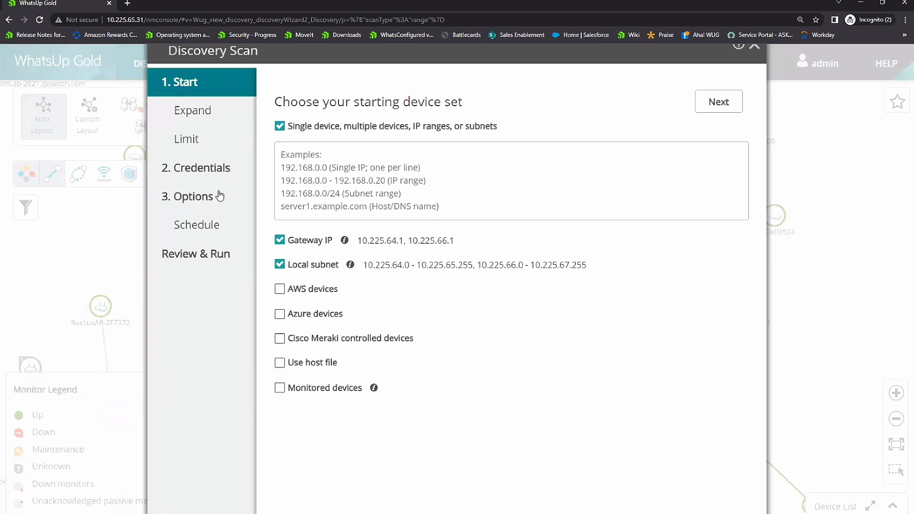
click(198, 117)
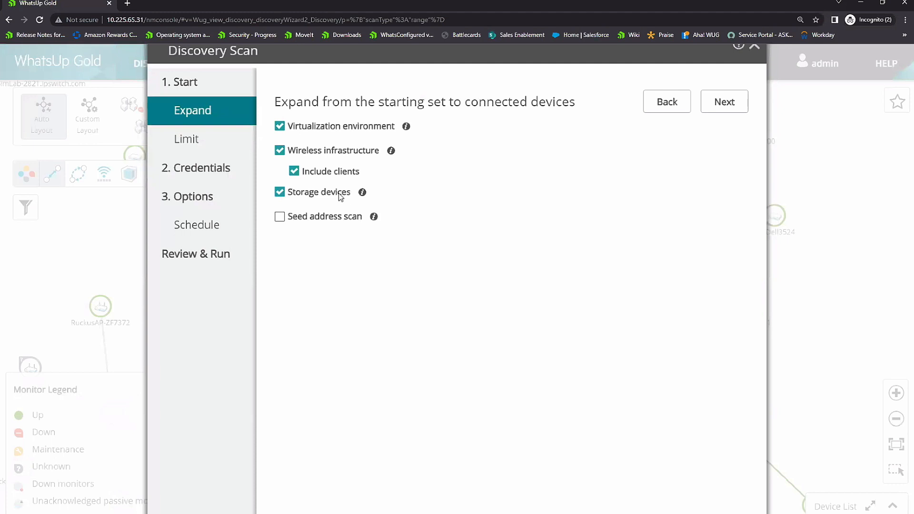
Step: Review the scan's credentials and the credential types available to add, from SNMP v1 to Ubiquiti
click(204, 172)
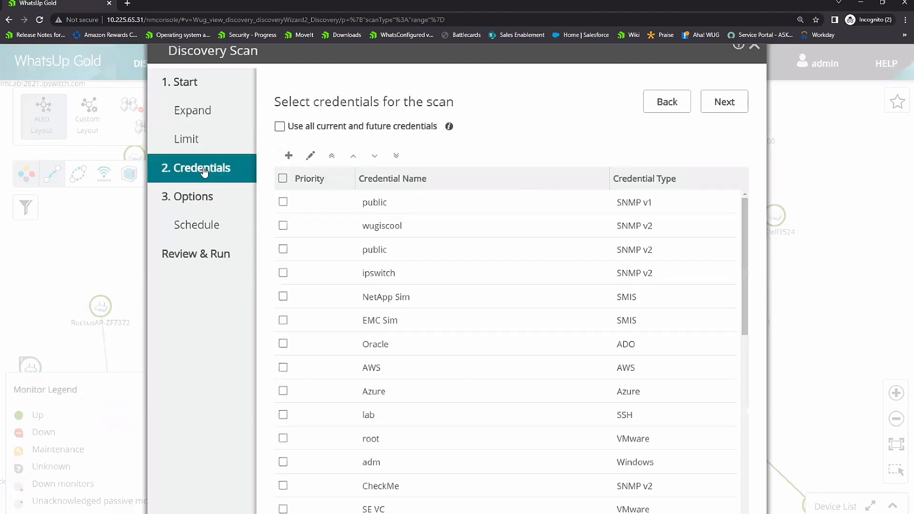
click(289, 157)
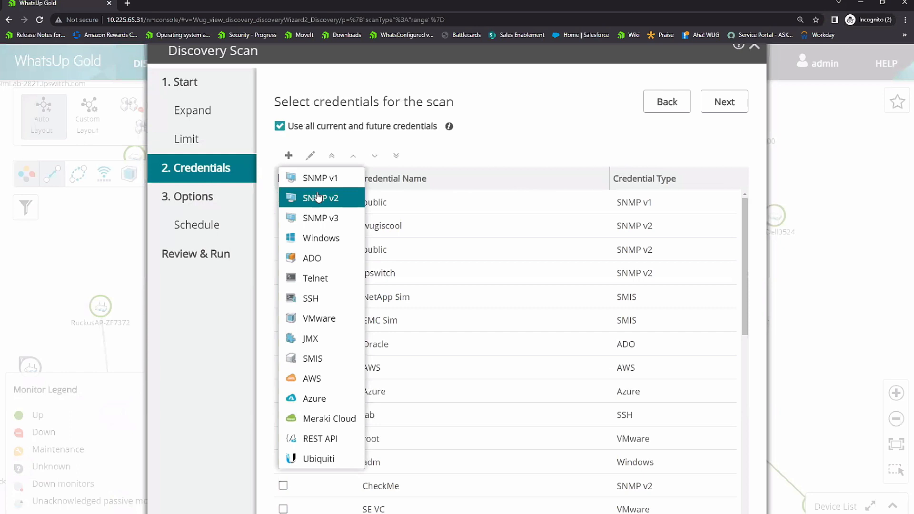
click(288, 157)
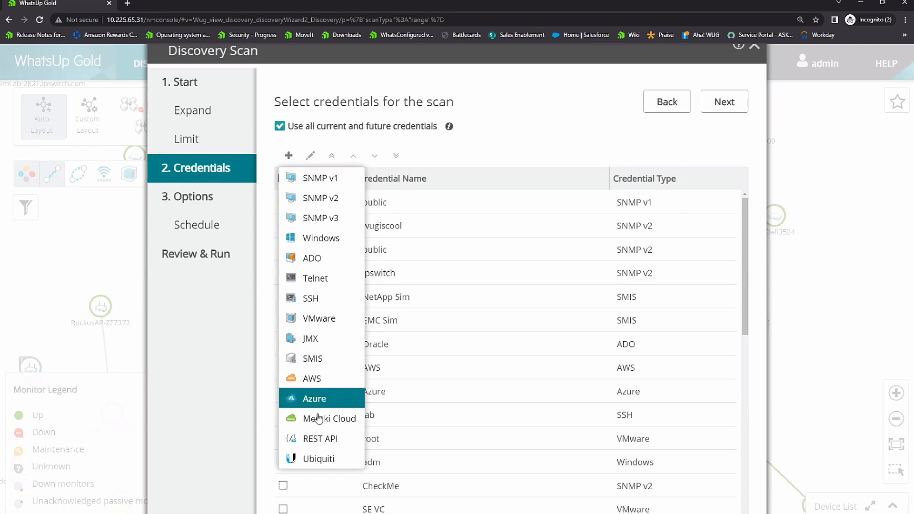
click(531, 128)
Step: Review the discovery scan's general options, and close the scan setup without running it
click(194, 199)
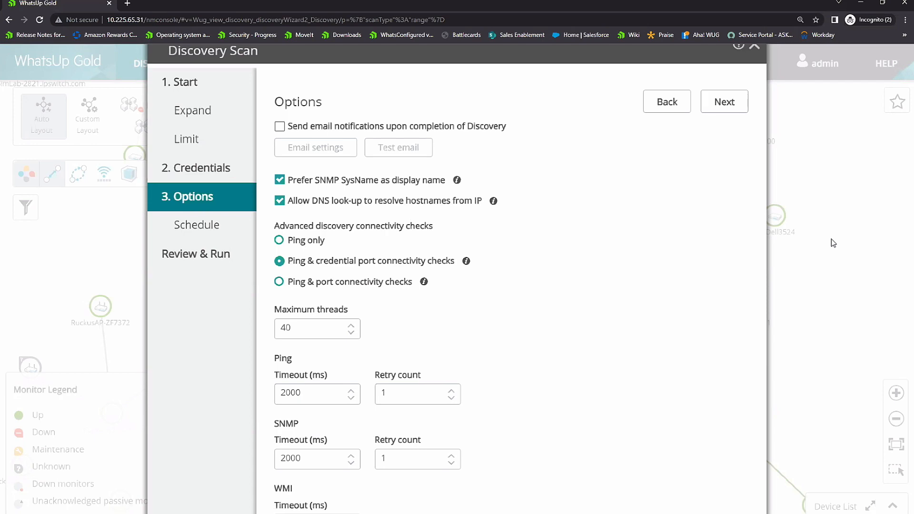
drag(618, 58, 520, 62)
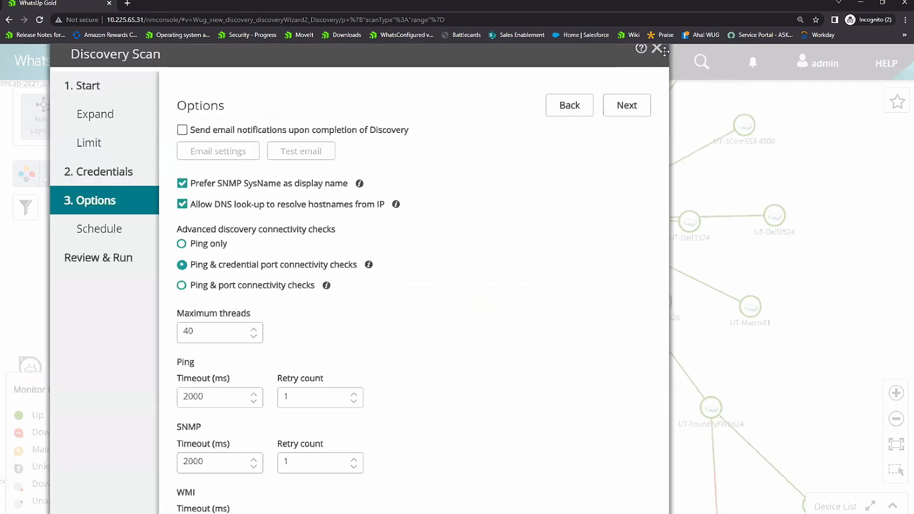
click(657, 49)
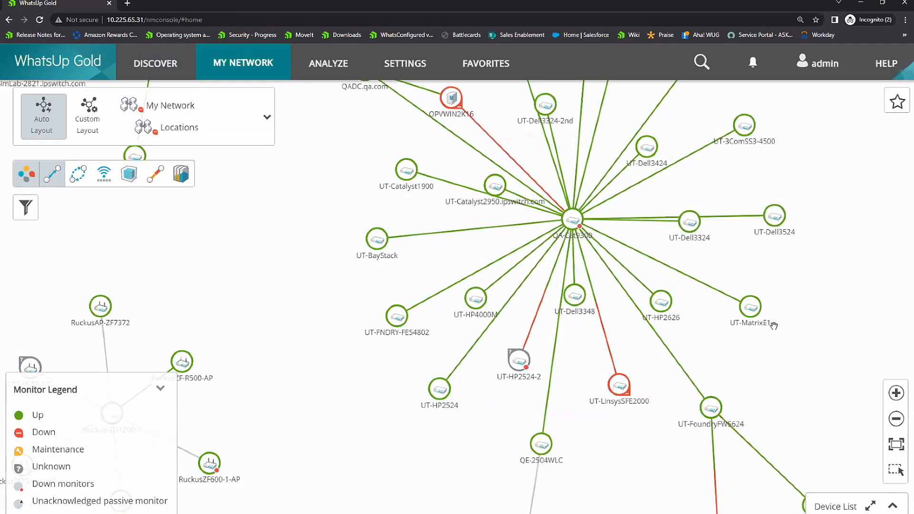
Step: Open the full-screen device list for the Locations group and look through its devices
click(826, 509)
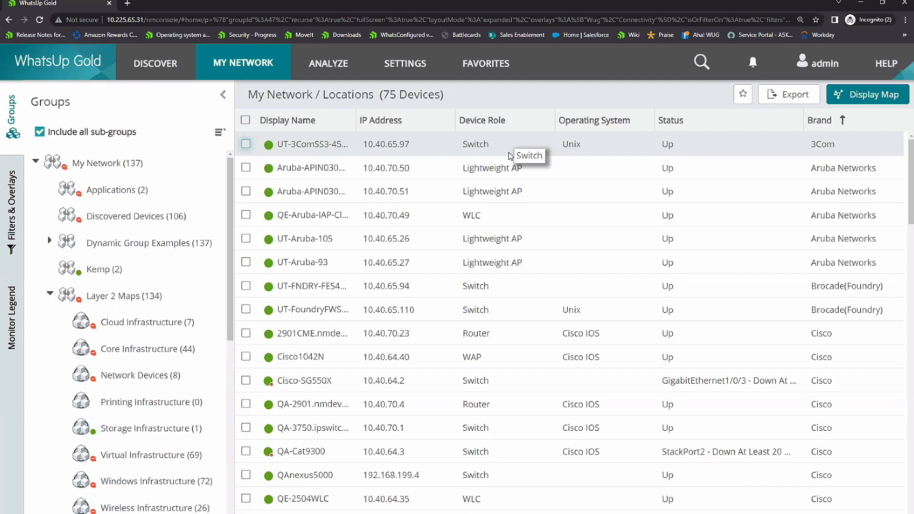
scroll(523, 341, down, 4)
scroll(526, 340, down, 10)
scroll(526, 343, down, 4)
Step: Switch the device list to the whole My Network group and look through its devices' roles, statuses and brands
click(120, 163)
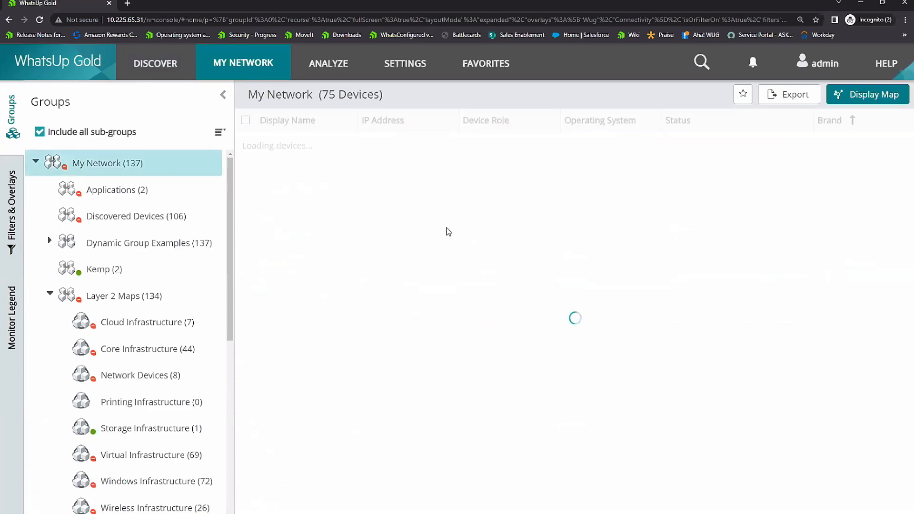
scroll(497, 238, down, 8)
scroll(499, 248, down, 11)
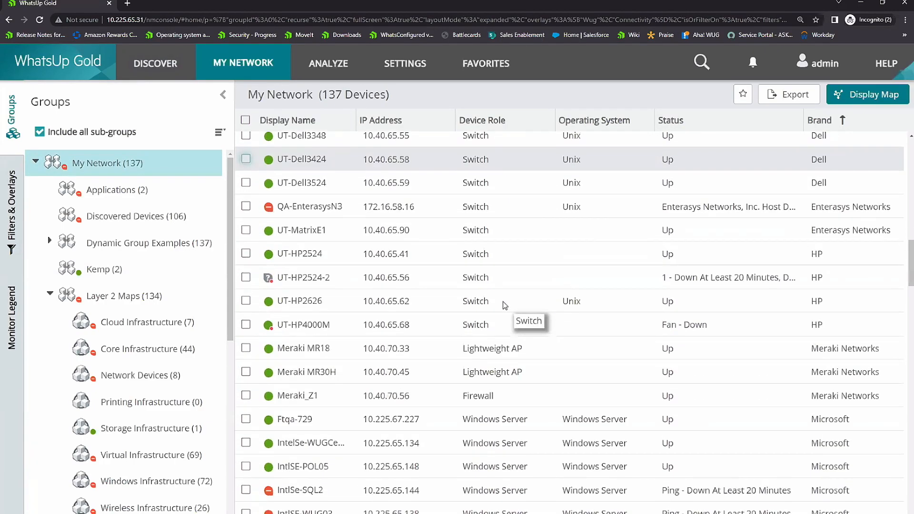
scroll(505, 306, down, 1)
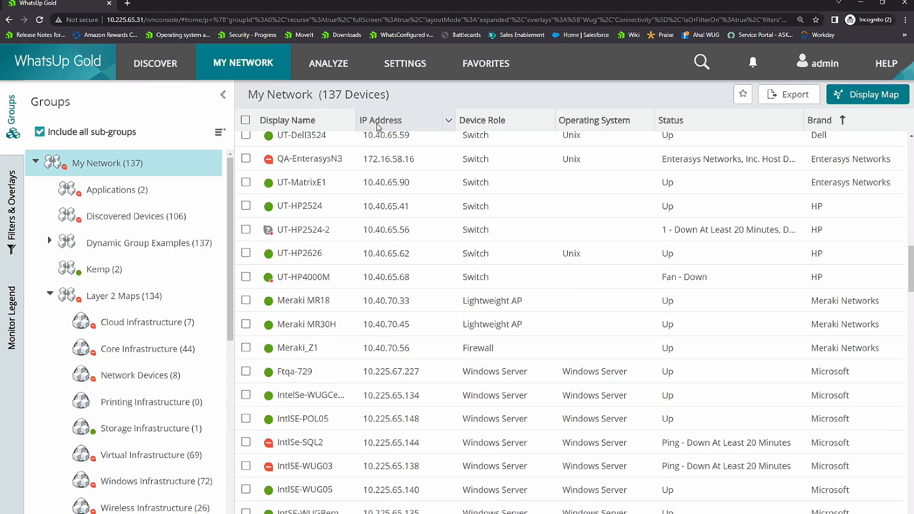
Step: Open the Discovered Network list and filter it by monitored status to show only Unmonitored devices
mouse_move(155, 64)
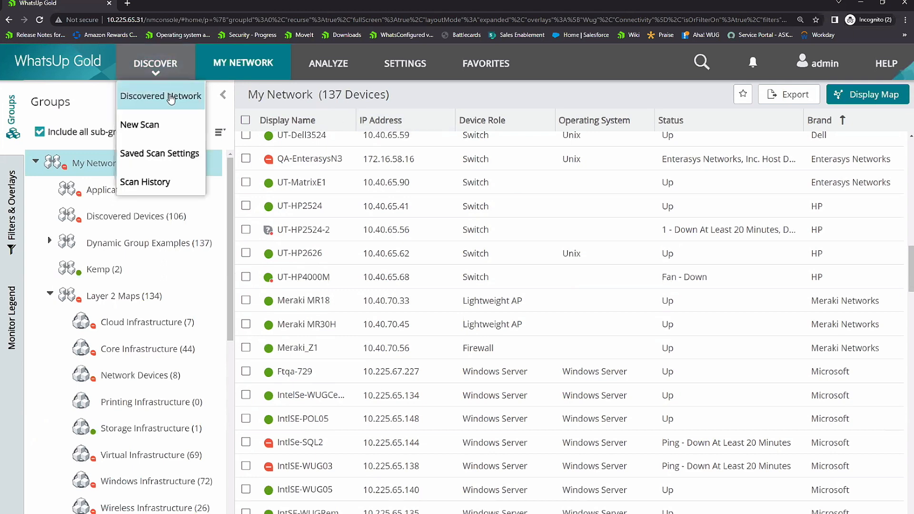
click(170, 94)
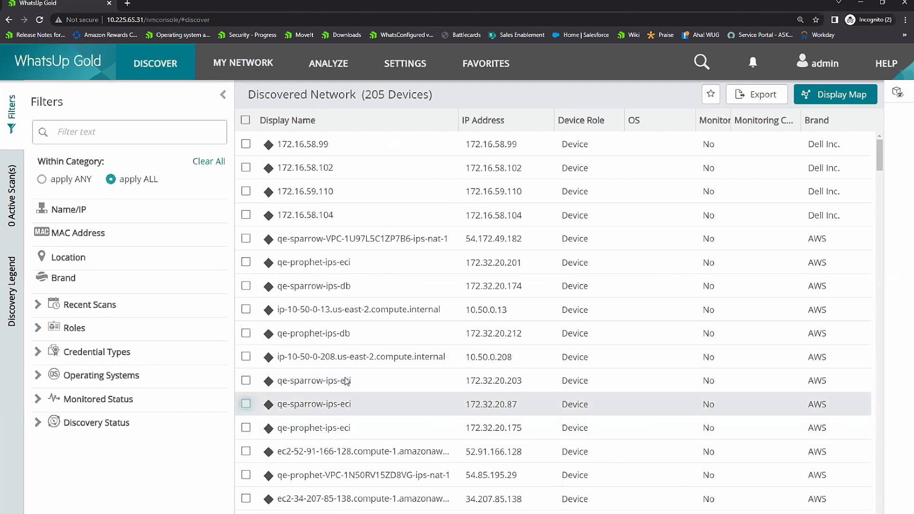
click(38, 399)
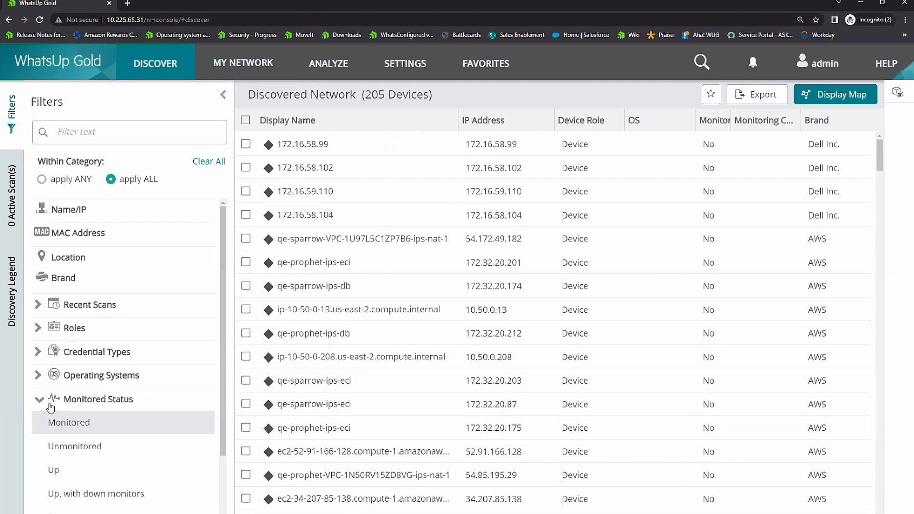
click(87, 446)
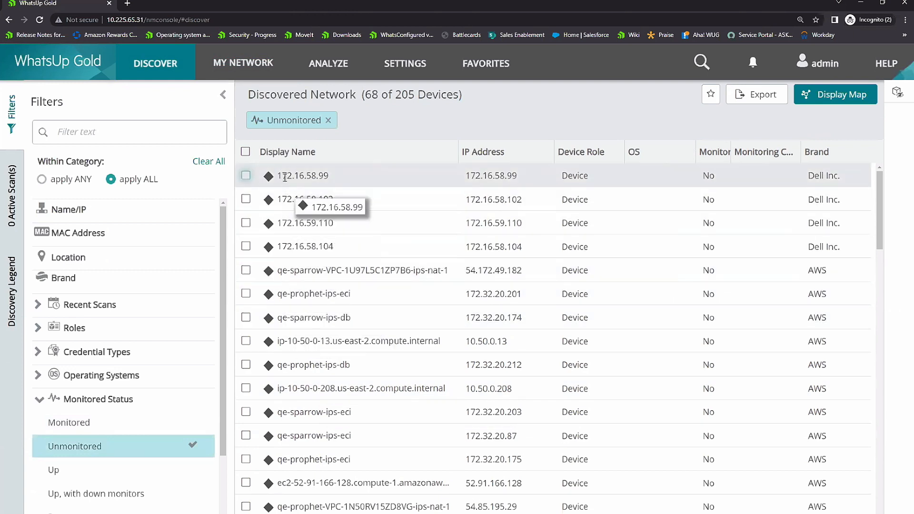
Step: View the details of the unmonitored devices at 54.172.49.182 and 172.32.20.201, leaving both deselected
click(246, 270)
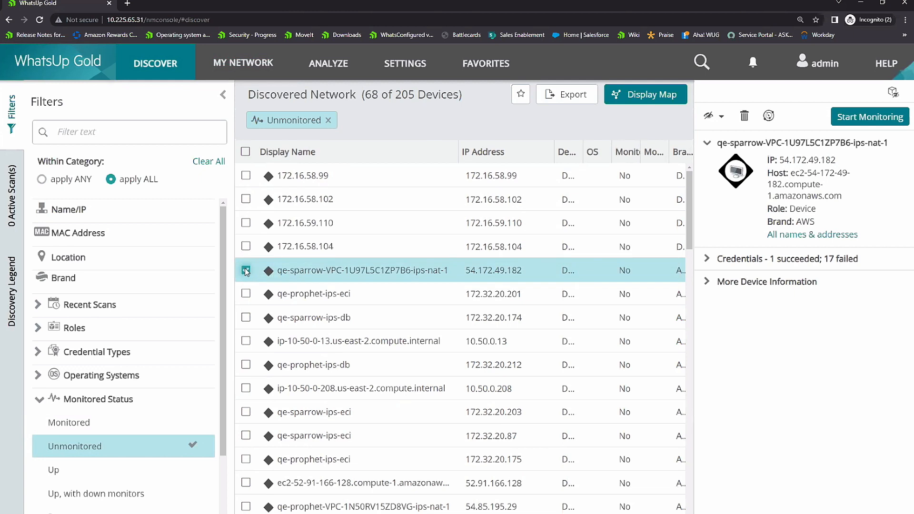
click(247, 271)
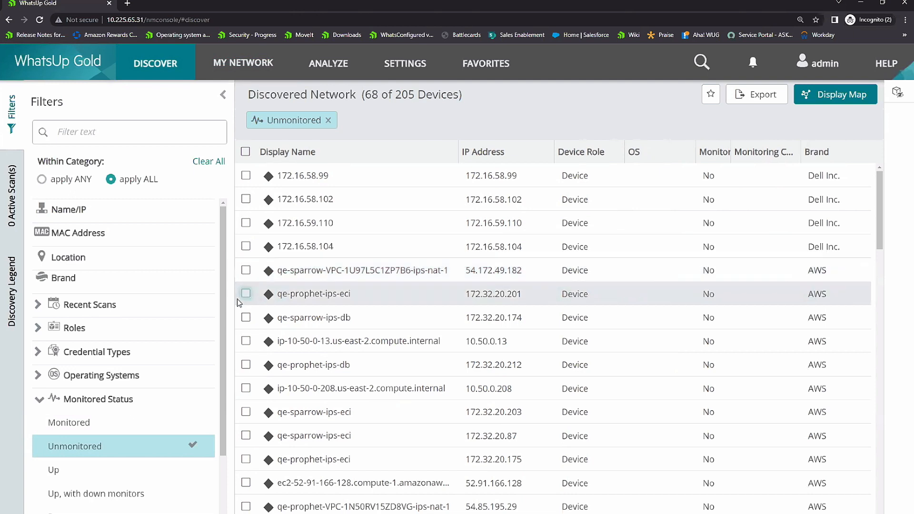
click(246, 294)
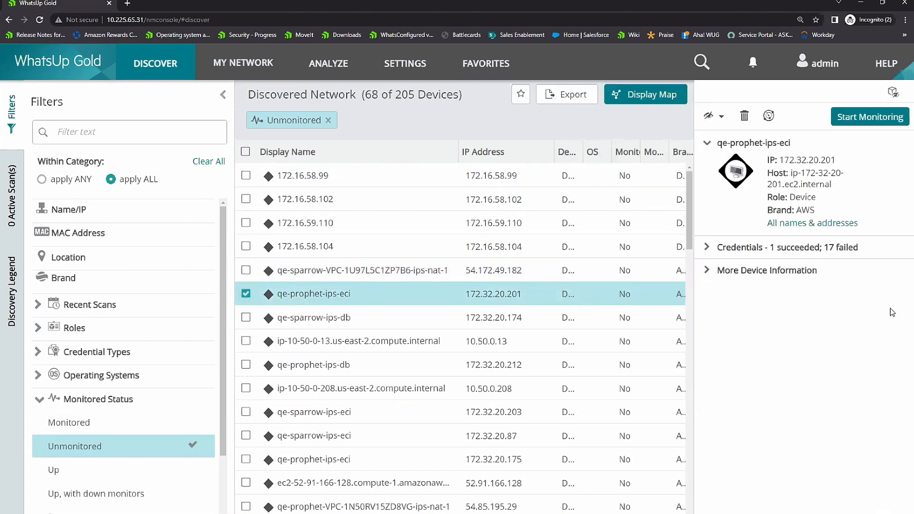
click(245, 294)
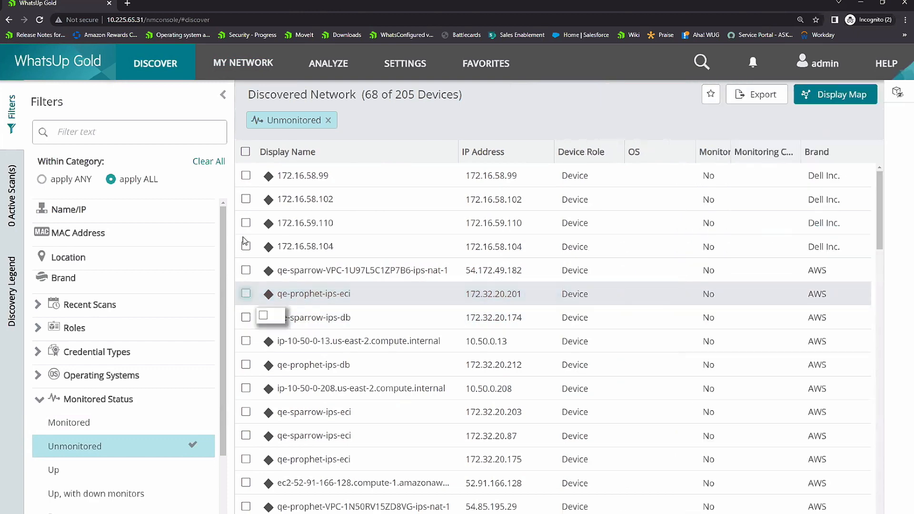
Step: Return to the My Network device list, open the Device Properties of UT-HP4000M and review its active and performance monitors
click(247, 64)
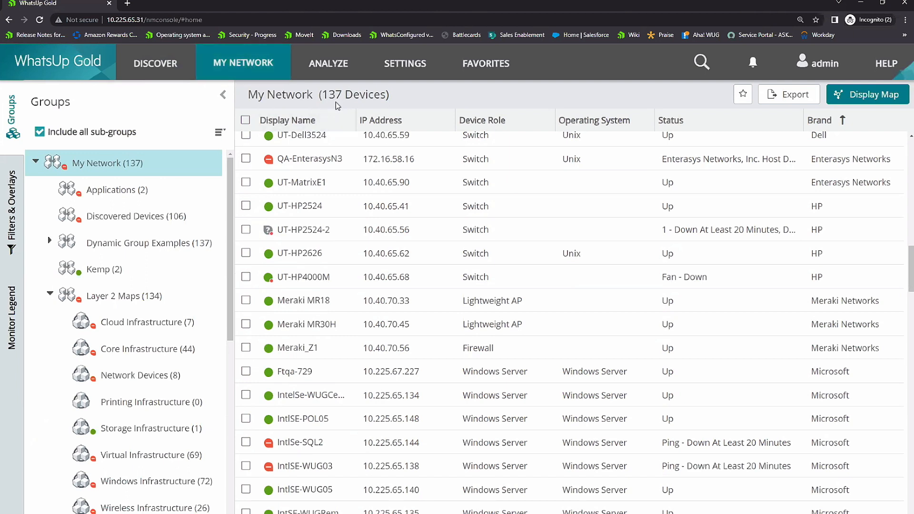
drag(325, 101, 343, 99)
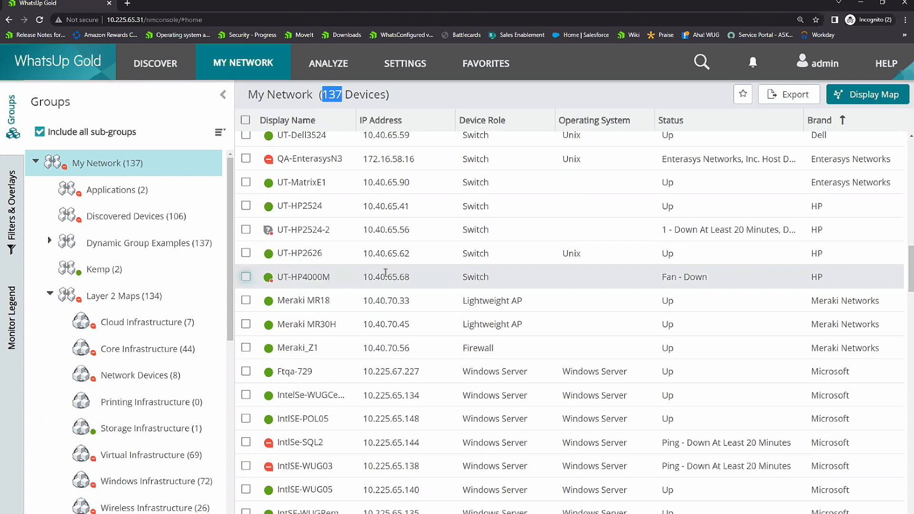
click(399, 277)
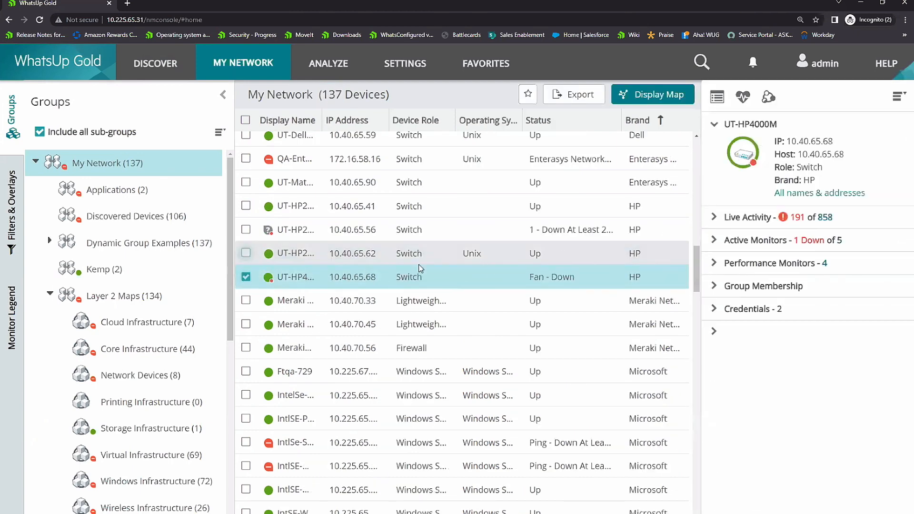
right_click(359, 276)
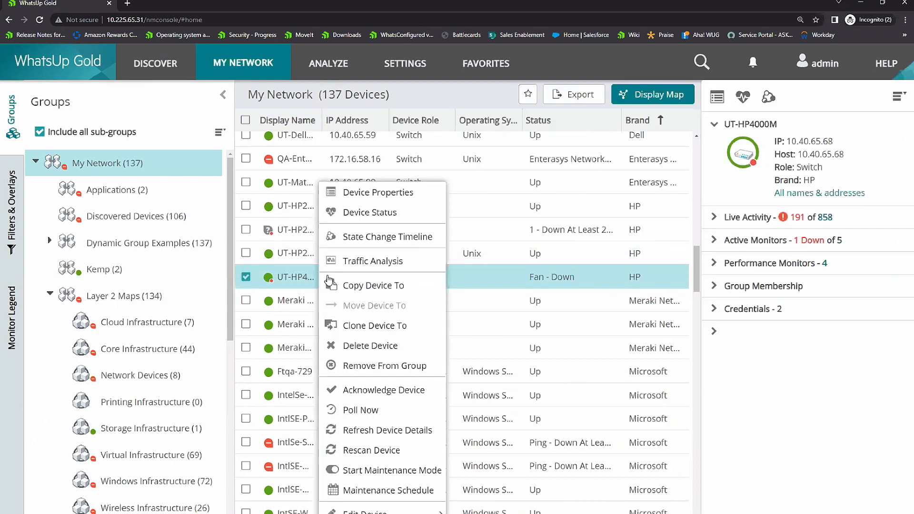
click(361, 193)
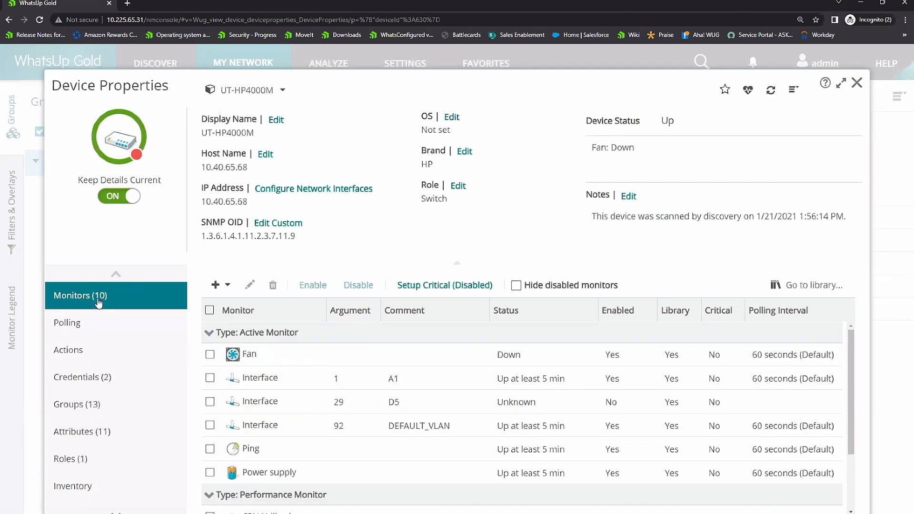
scroll(367, 393, down, 1)
scroll(367, 393, down, 2)
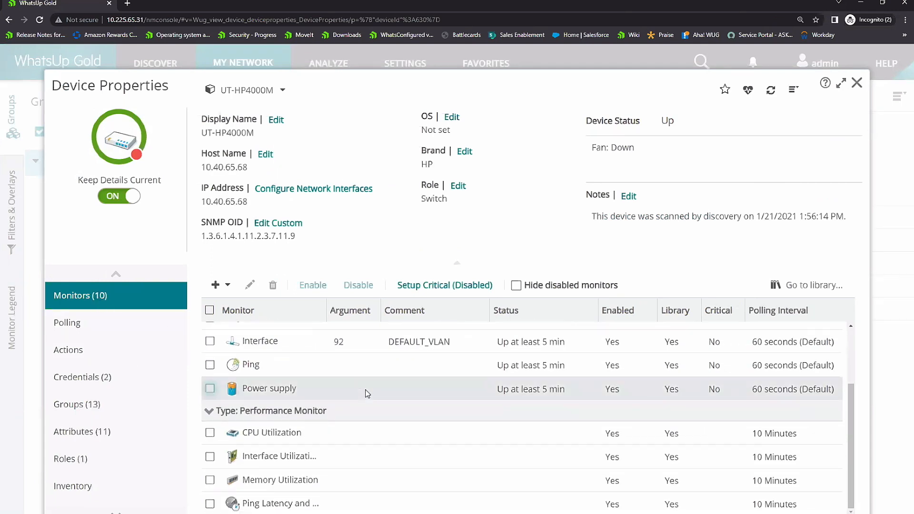
Step: Review the network interfaces configured for UT-HP4000M without changing them, and close its Device Properties
scroll(362, 391, up, 3)
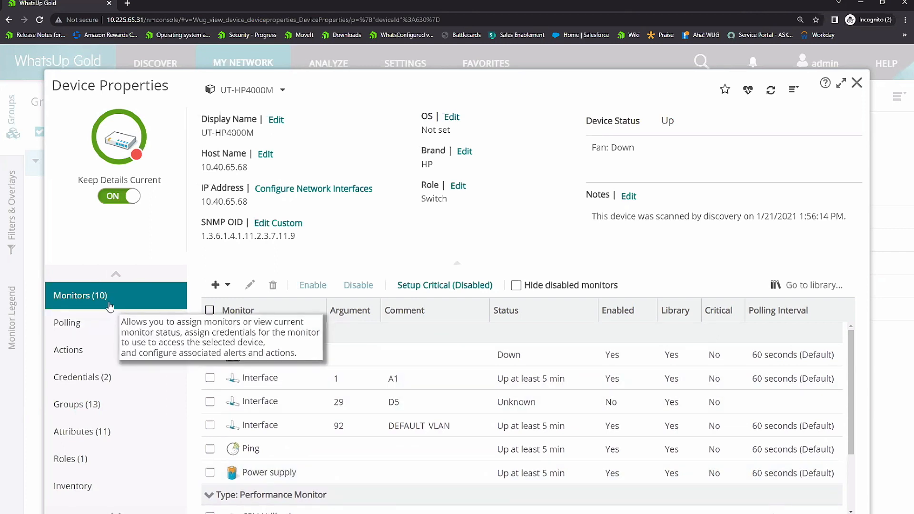
click(346, 190)
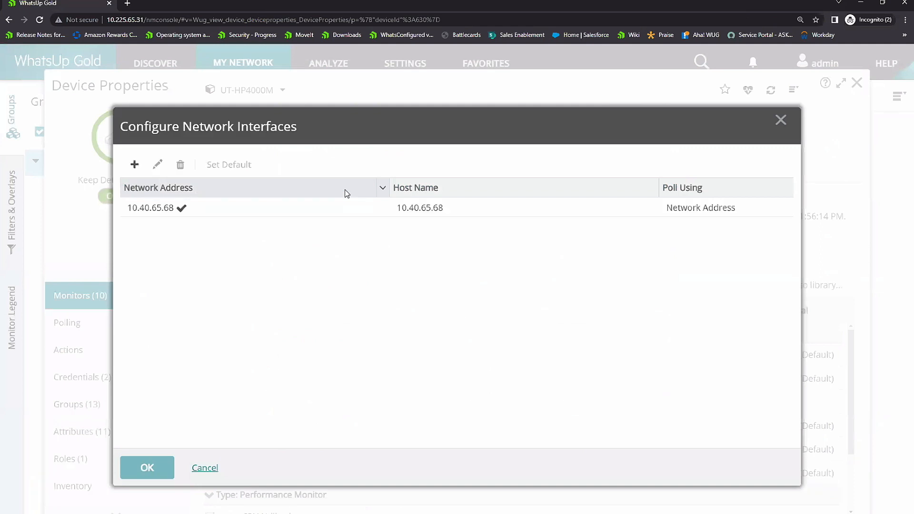
click(212, 468)
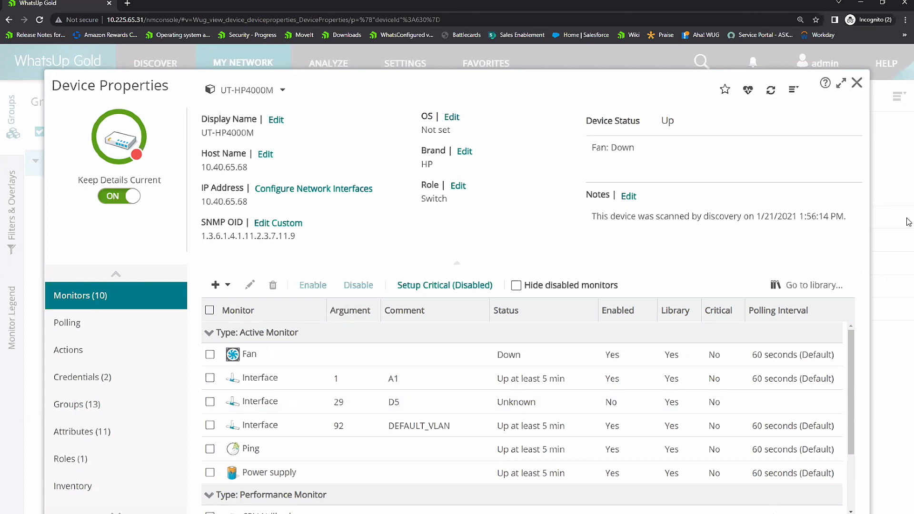
click(857, 82)
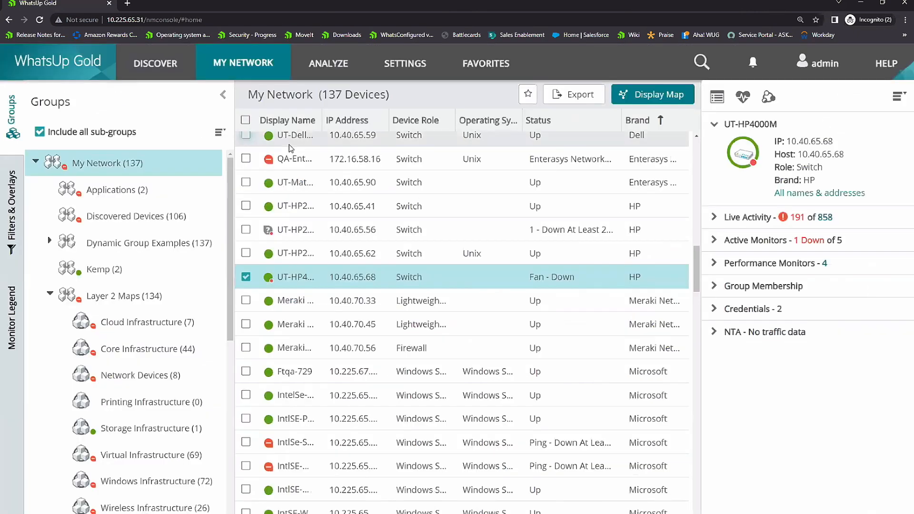
Step: Display My Network as a map, reload the page and examine the connections and statuses of the device clusters
click(669, 95)
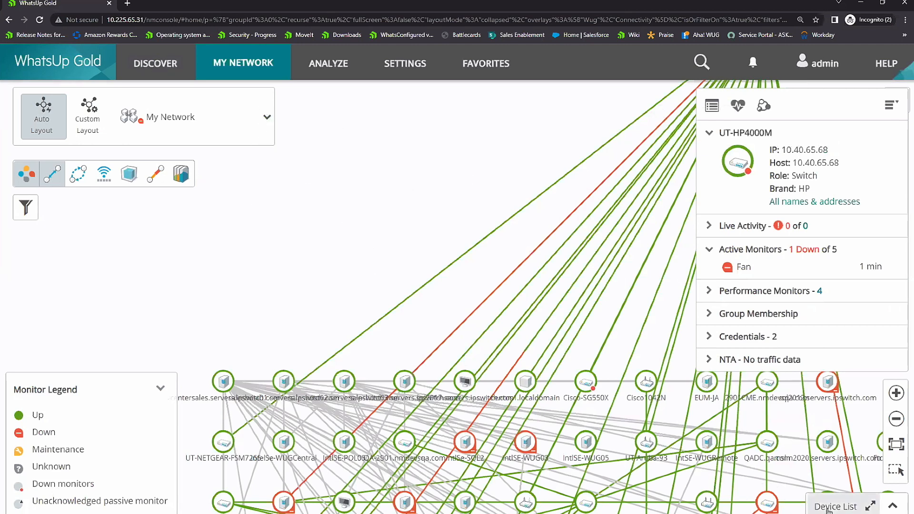
click(40, 20)
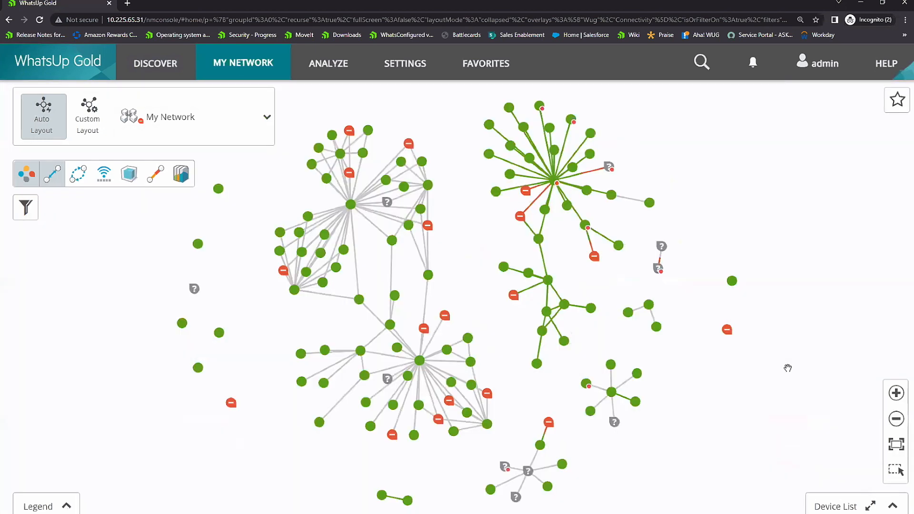
scroll(576, 262, up, 2)
drag(573, 290, 597, 354)
scroll(568, 317, up, 2)
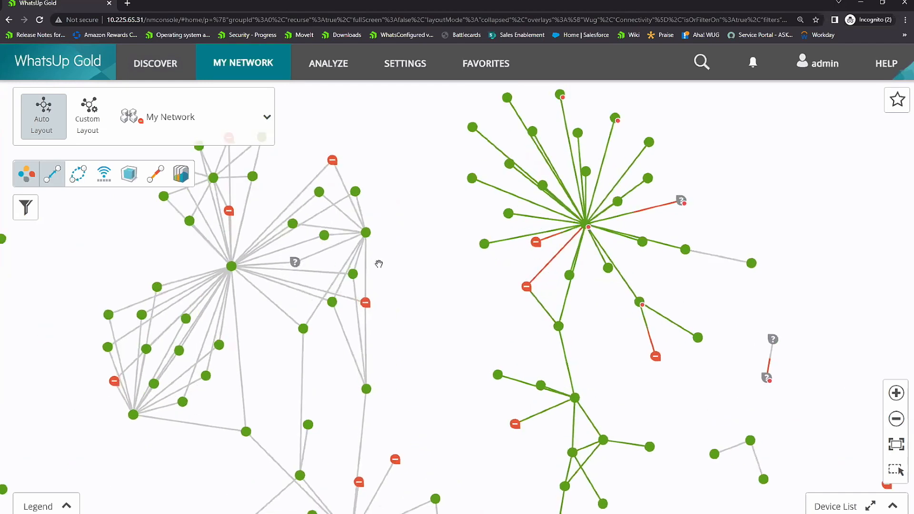
scroll(492, 292, up, 3)
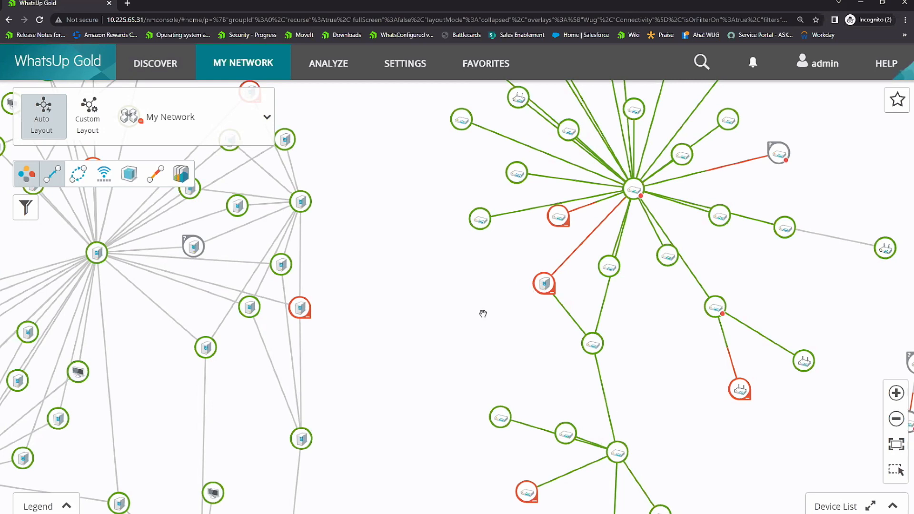
scroll(465, 274, down, 2)
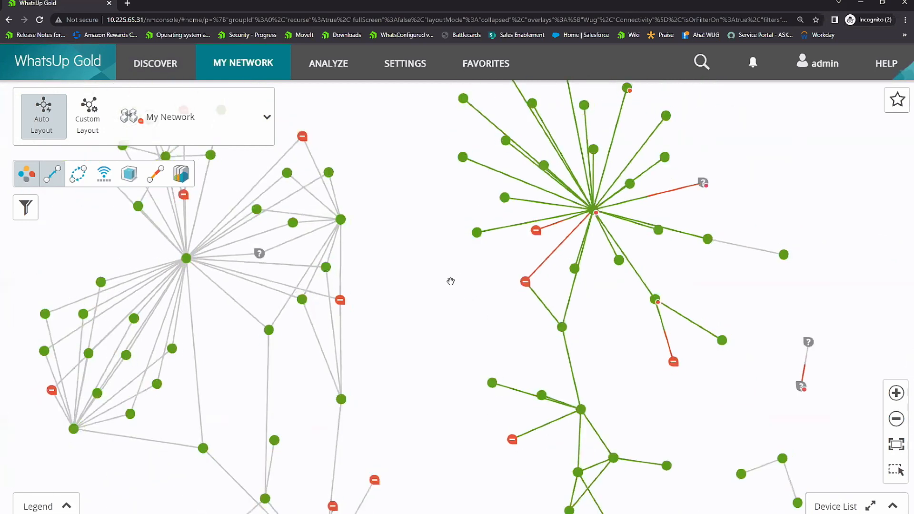
Step: Switch the map to the Locations group and show it in the custom layout
click(265, 119)
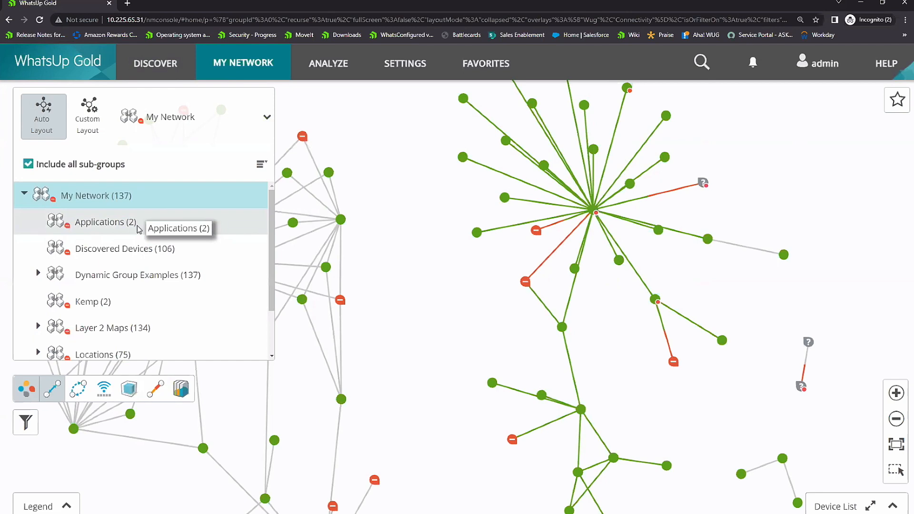
scroll(143, 247, down, 2)
click(98, 299)
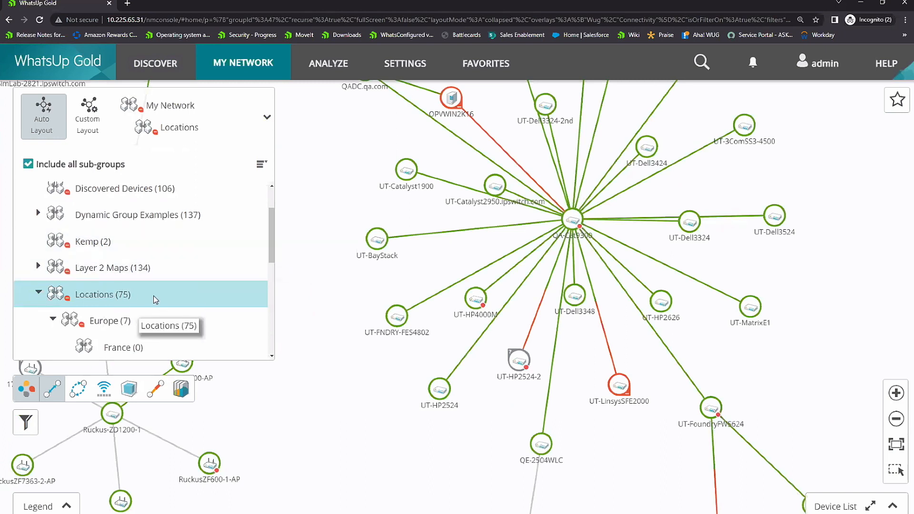
click(90, 116)
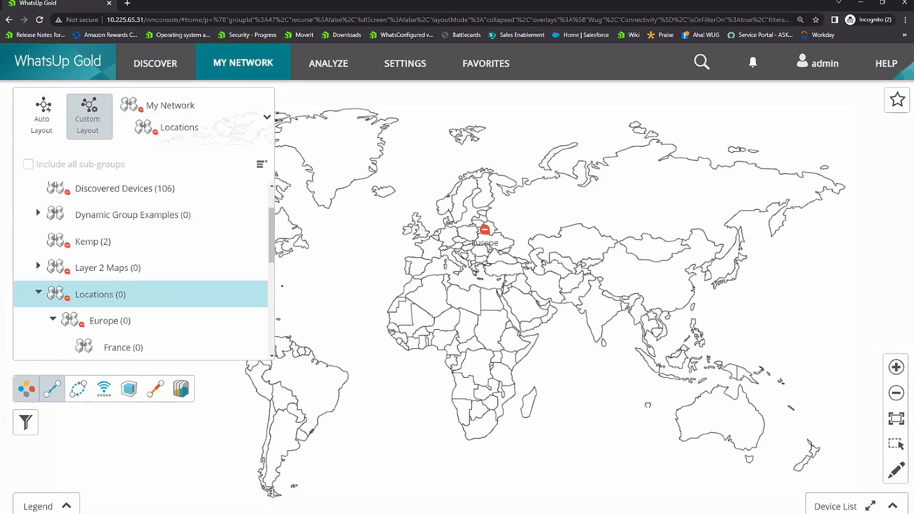
click(647, 406)
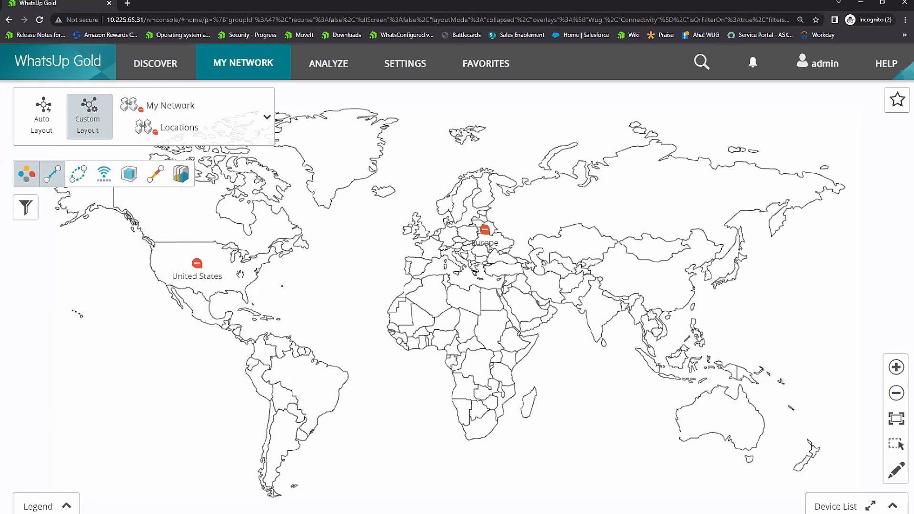
Step: Drill down from United States to the Wisconsin map, fit it to the view and show the group in the auto layout
double_click(197, 265)
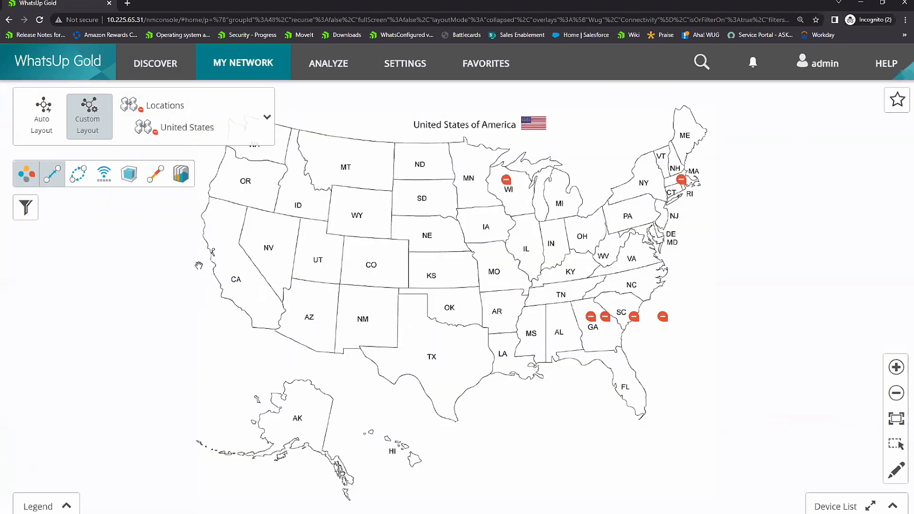
double_click(506, 181)
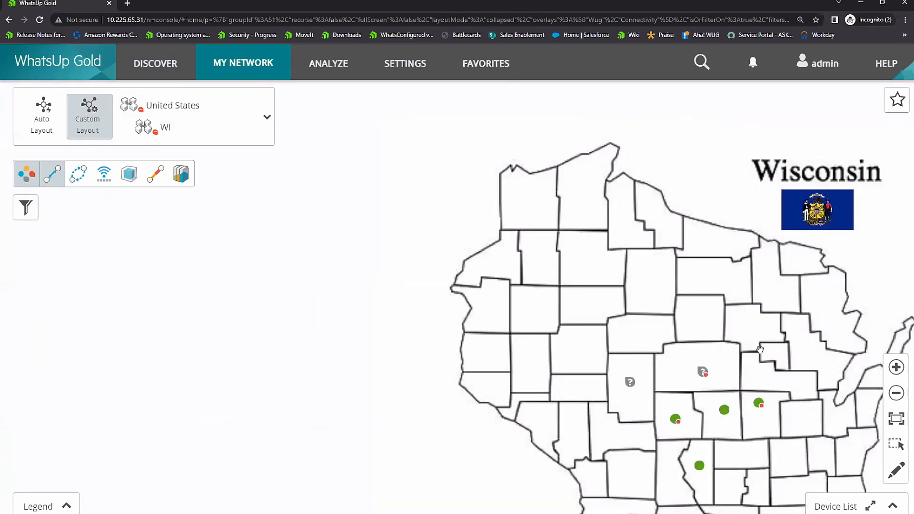
click(896, 421)
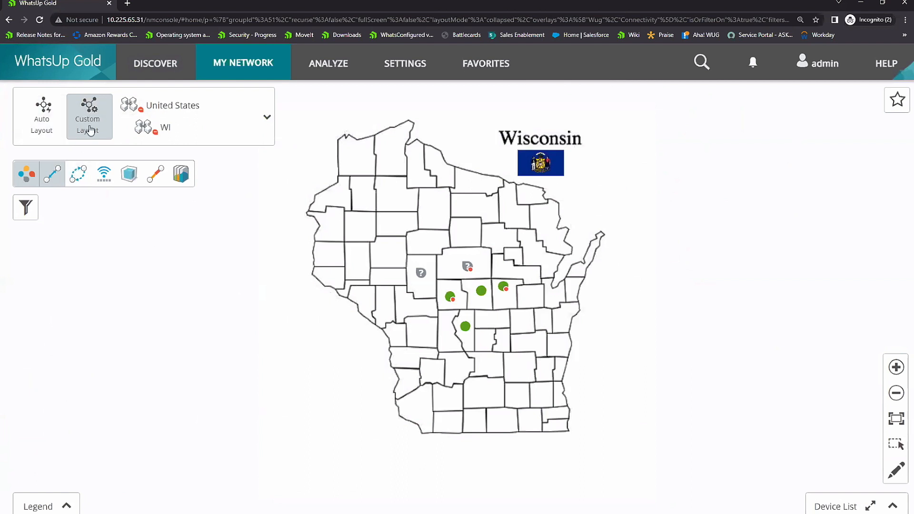
click(42, 120)
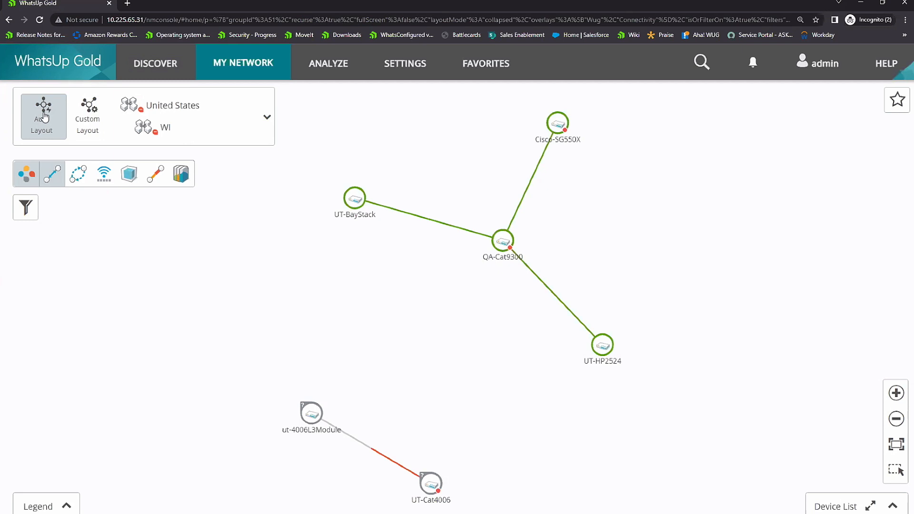
Step: Expand the Layer 2 Maps group and view its Cloud Infrastructure and Core Infrastructure maps
click(267, 117)
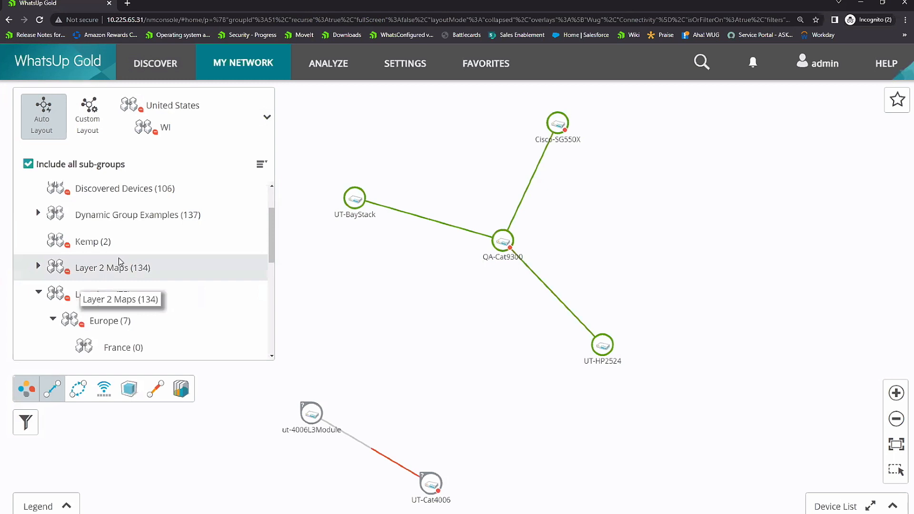
scroll(114, 262, down, 1)
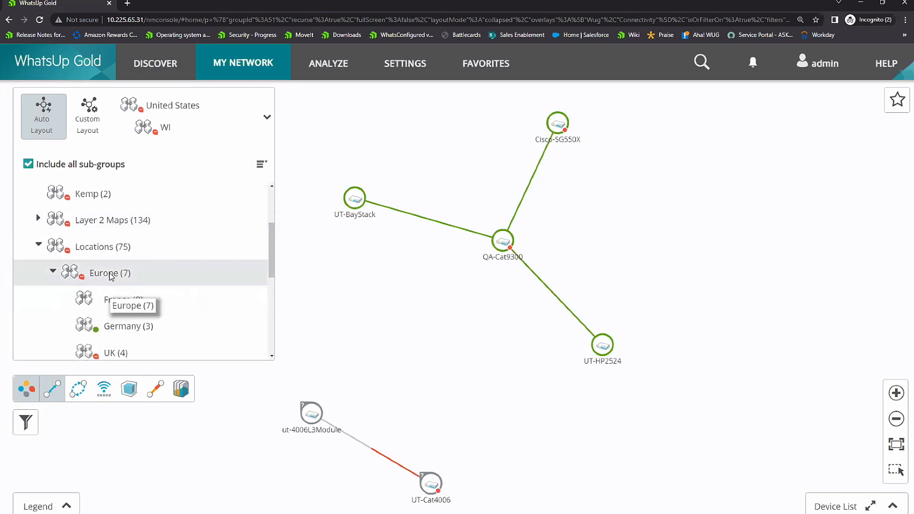
scroll(110, 274, up, 2)
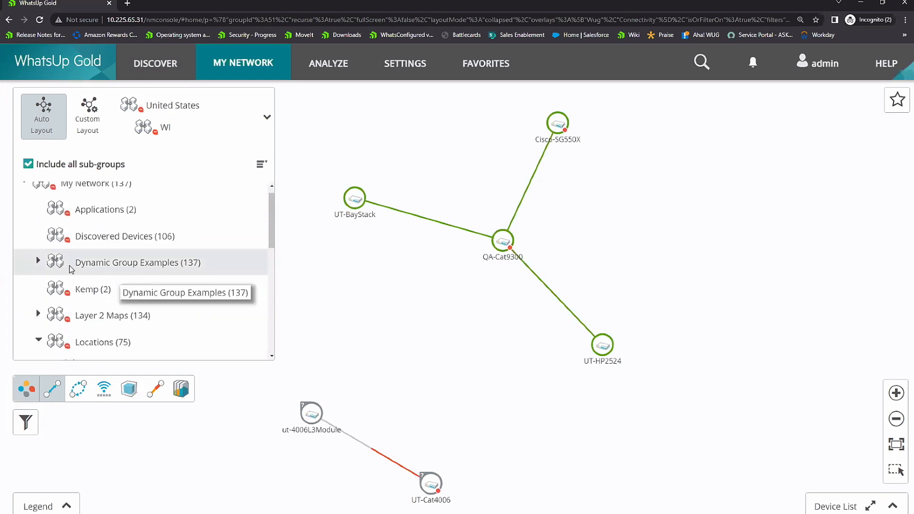
click(39, 314)
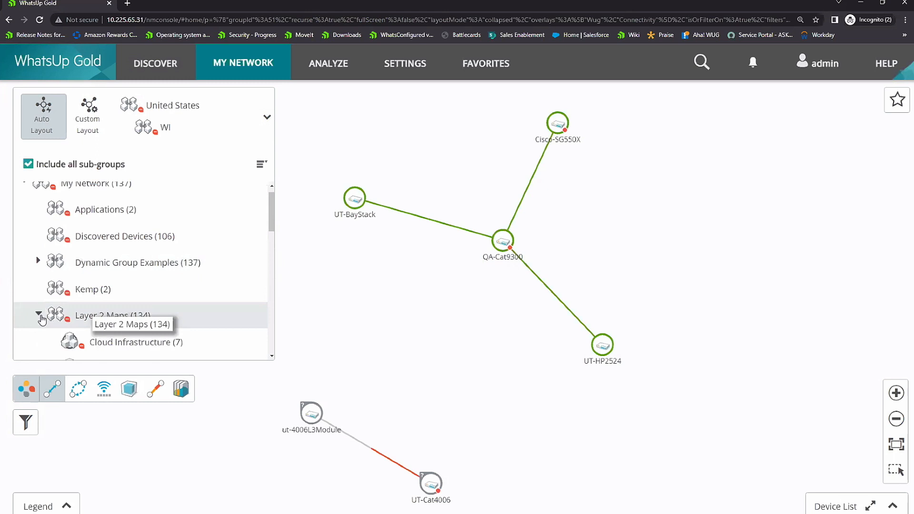
scroll(125, 267, down, 1)
scroll(127, 271, down, 1)
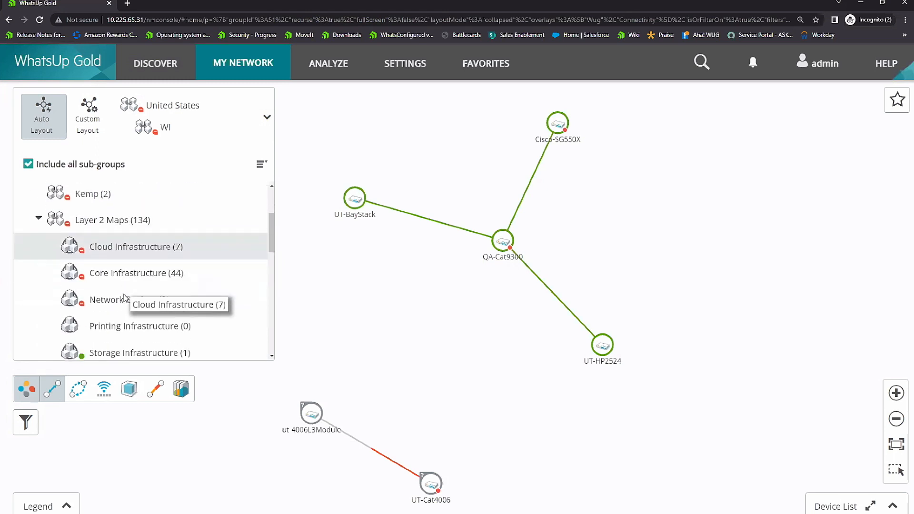
click(139, 250)
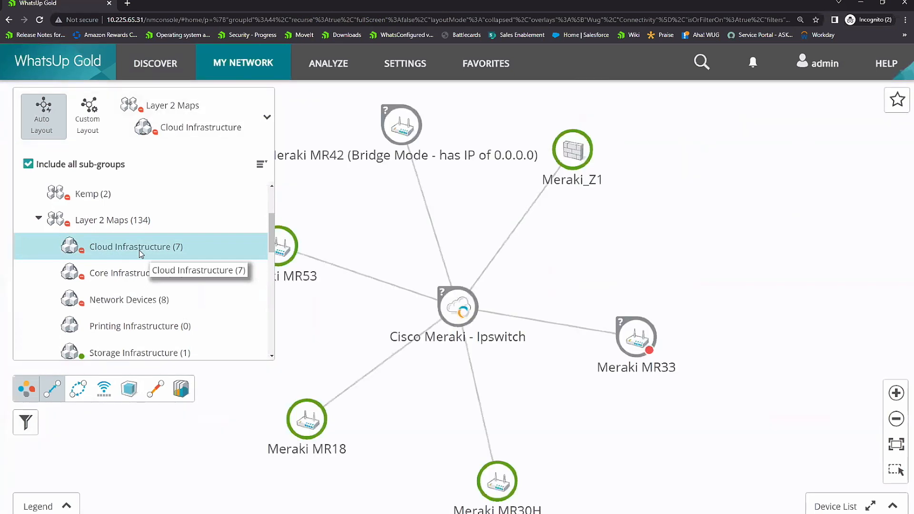
click(139, 276)
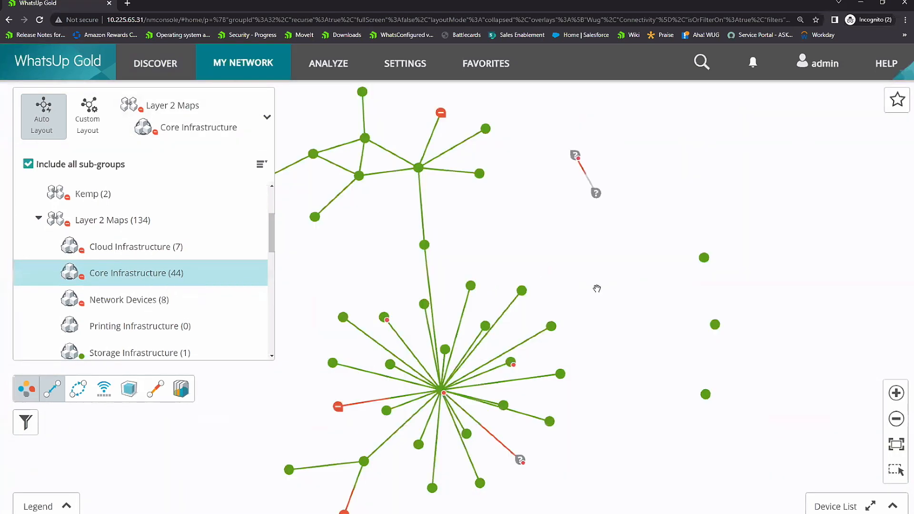
scroll(475, 289, up, 3)
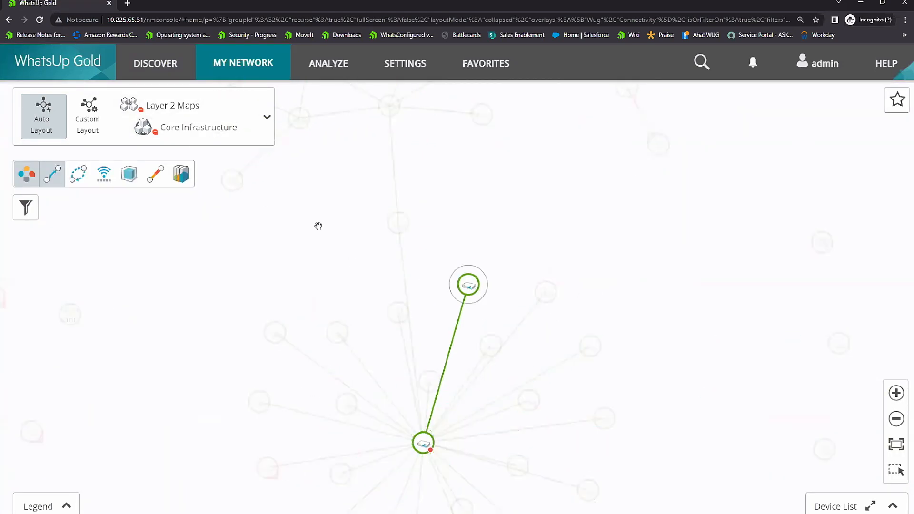
Step: Switch the map to the Virtual Infrastructure group and turn on the virtual overlay
click(267, 118)
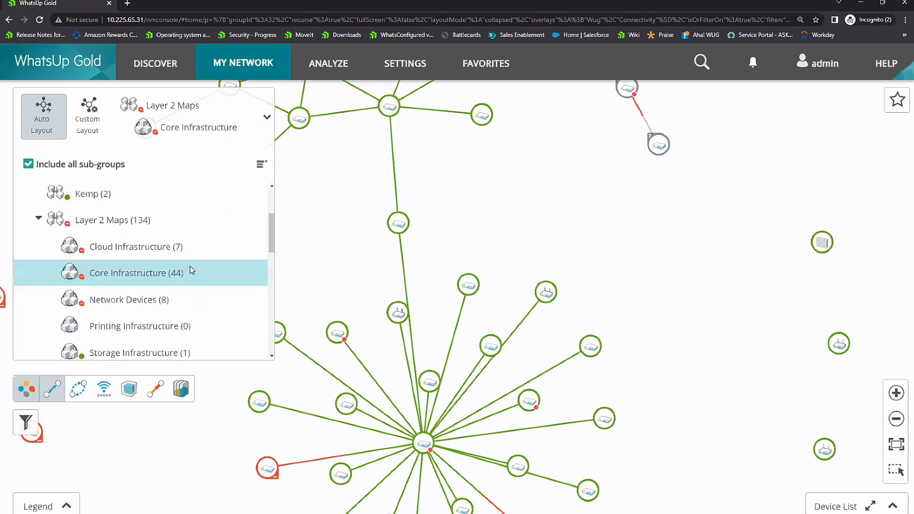
scroll(190, 269, down, 2)
scroll(176, 304, down, 2)
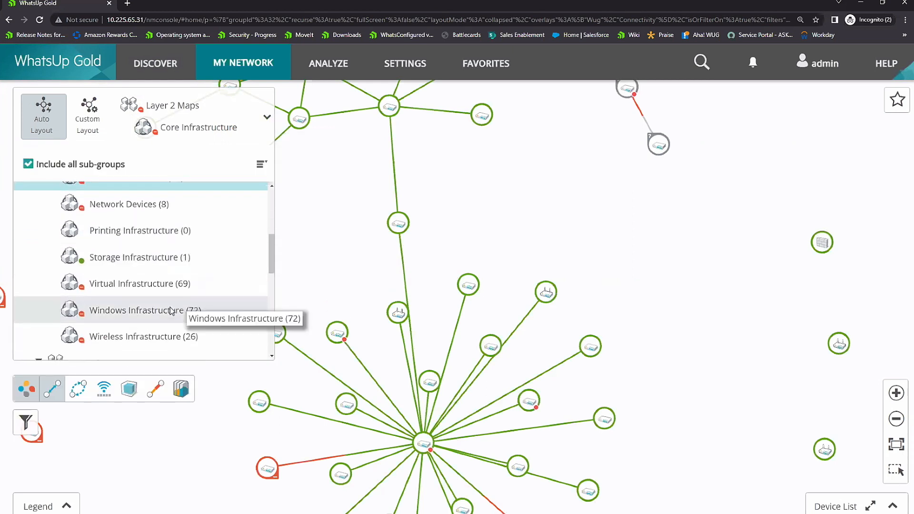
click(149, 284)
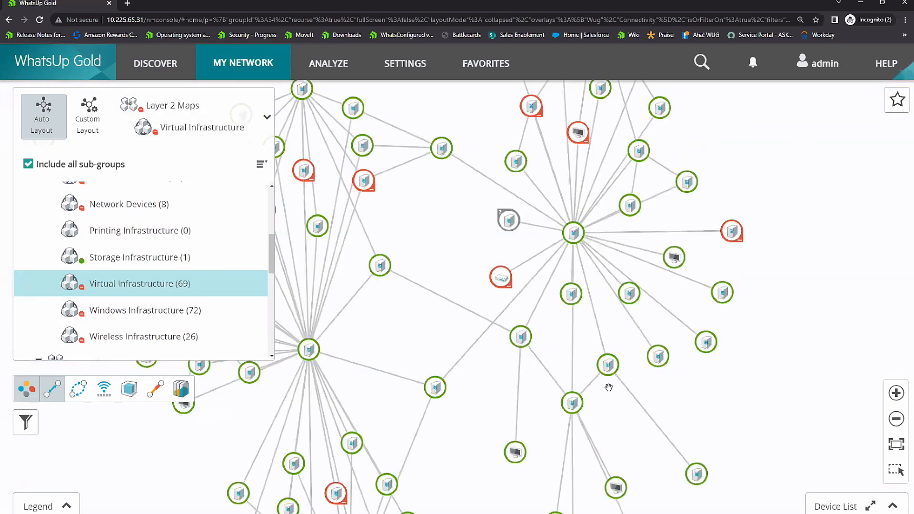
click(720, 392)
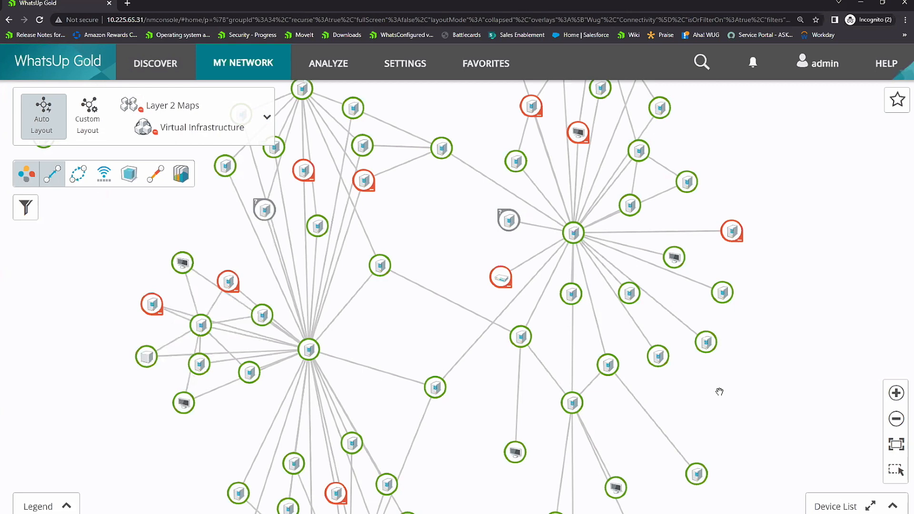
click(129, 174)
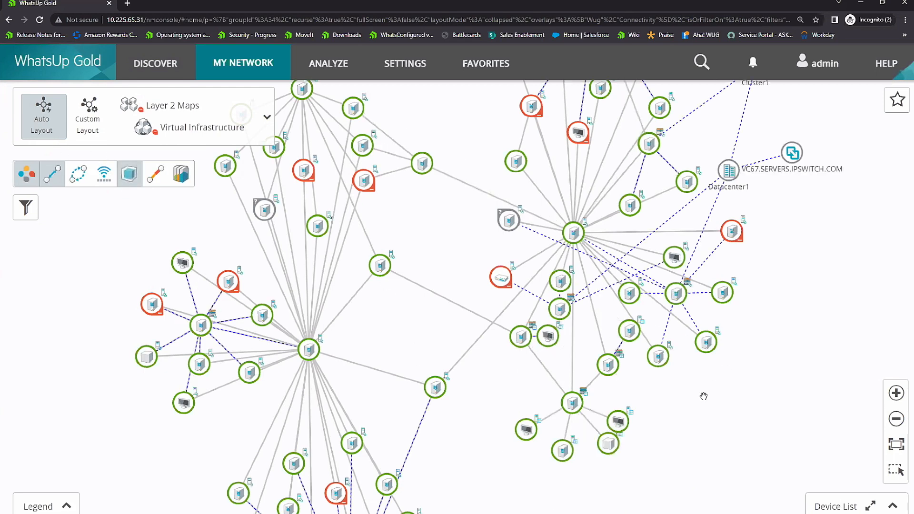
Step: Select the Hyper-V host HV2012R2X64B on the map and review its performance monitors
click(580, 409)
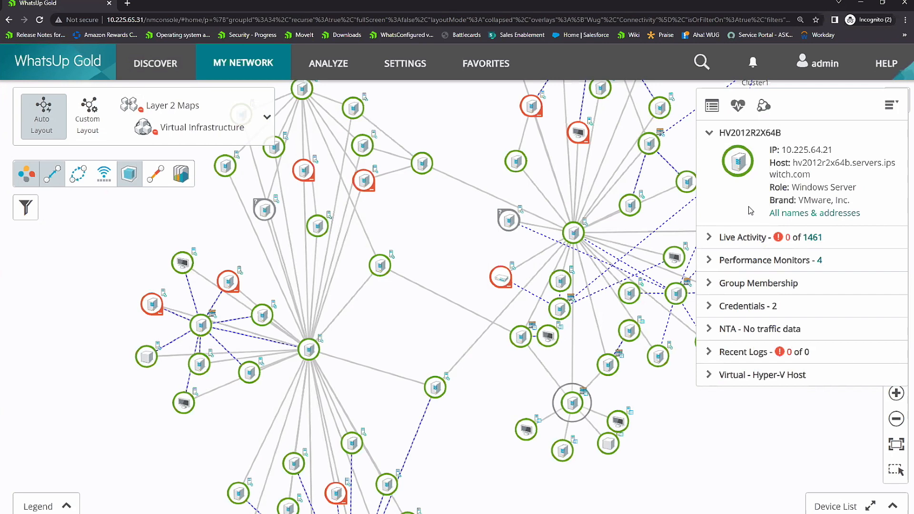
click(712, 261)
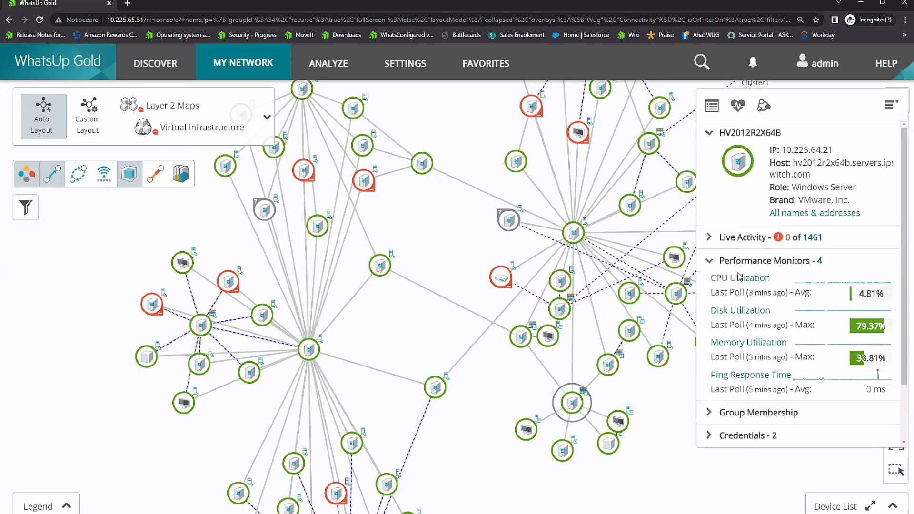
click(710, 261)
Step: Switch the map to the Wireless Infrastructure group and turn on the wireless overlay
click(267, 118)
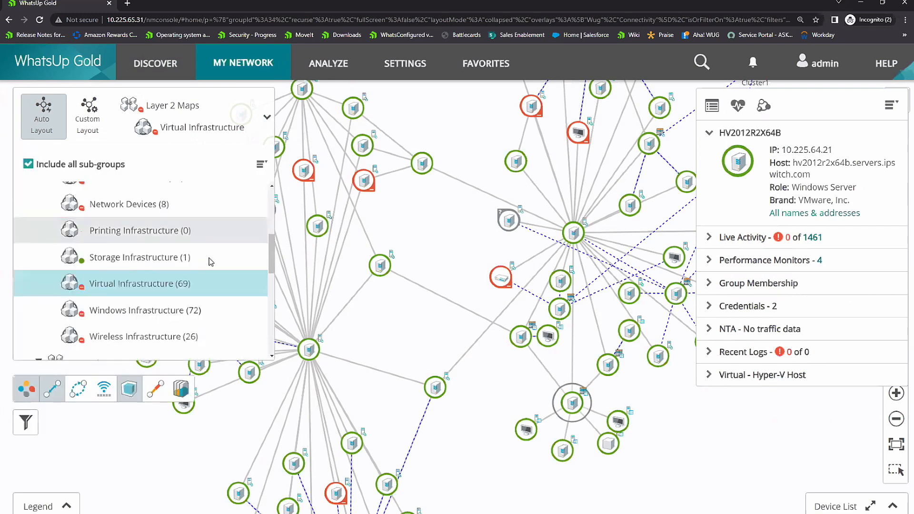
click(163, 339)
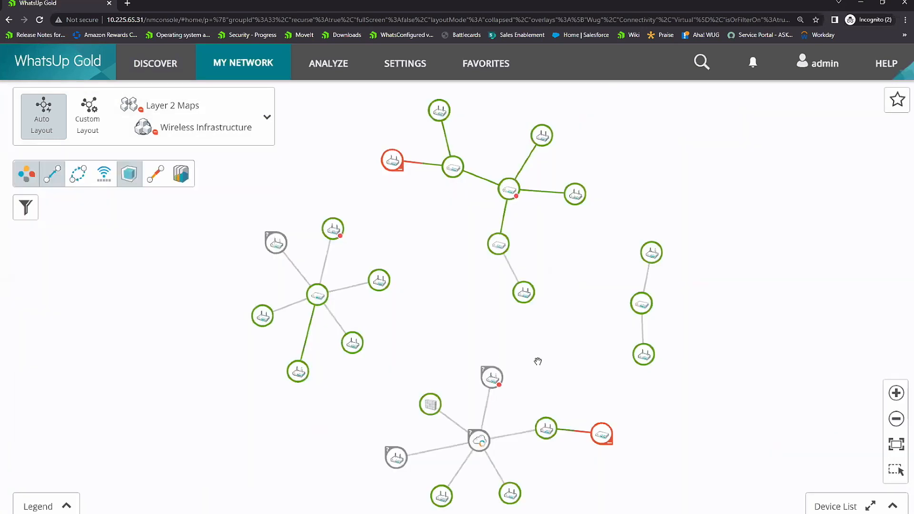
click(107, 178)
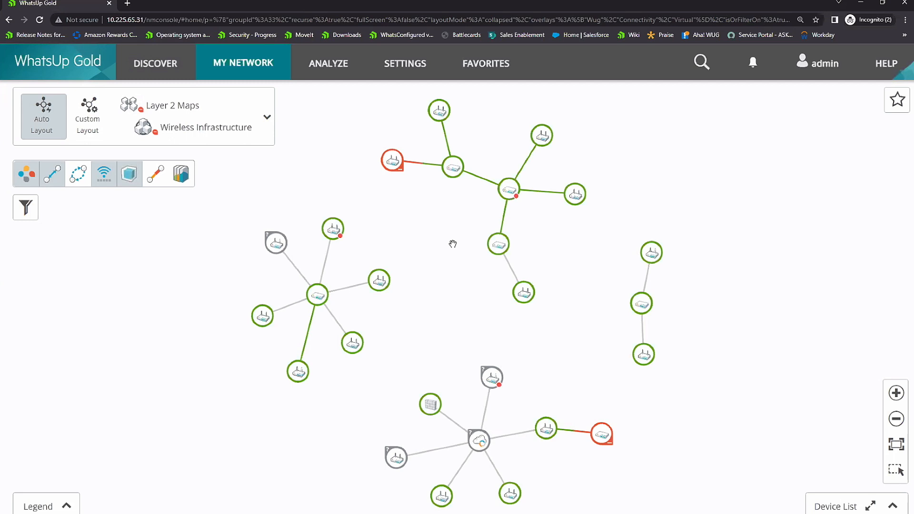
Step: Open the client list of the QE2504 wireless SSID, review the connected client's bandwidth, session and signal quality details, and close the report
click(543, 303)
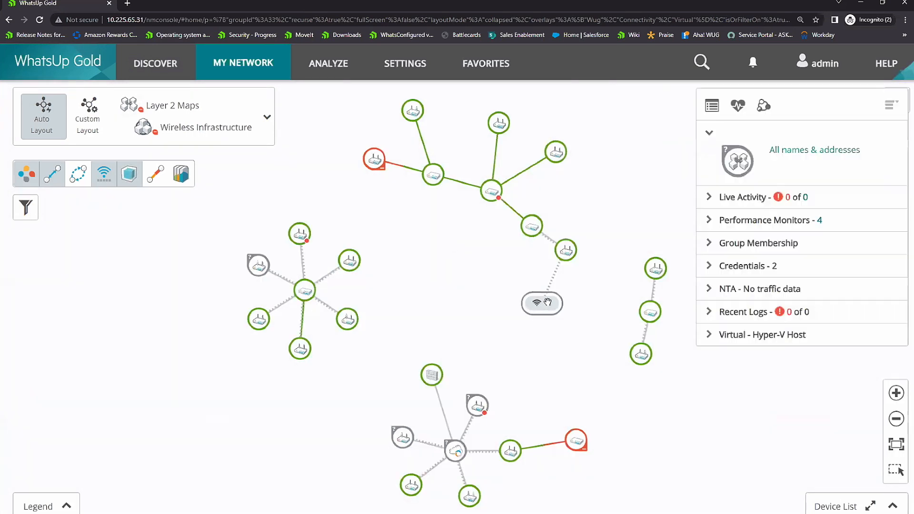
click(750, 158)
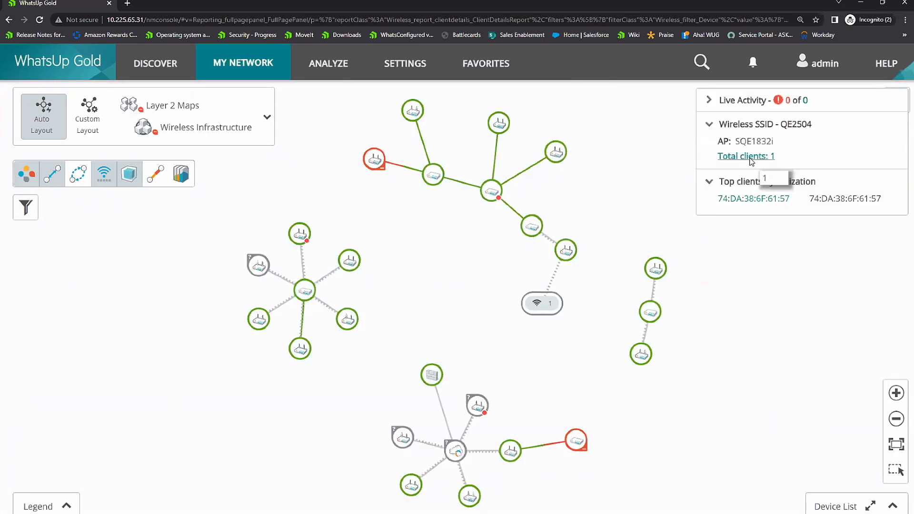
click(116, 196)
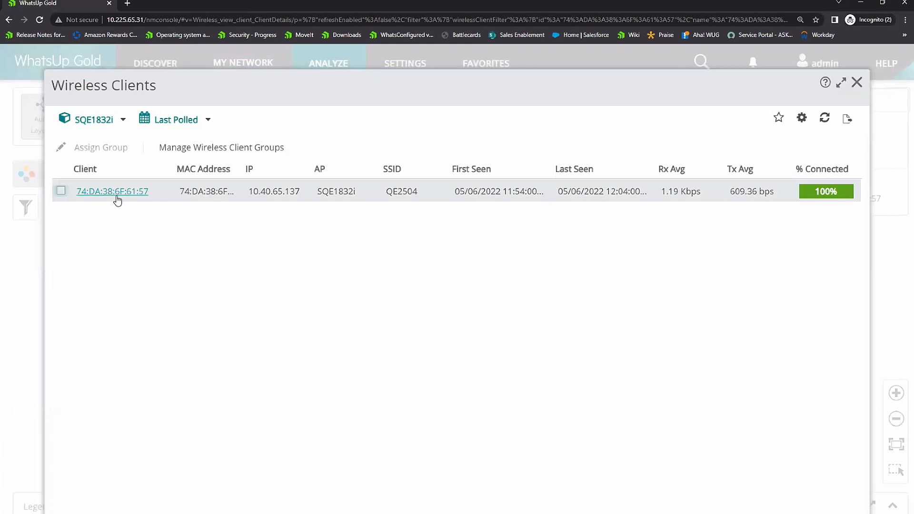
scroll(551, 290, down, 6)
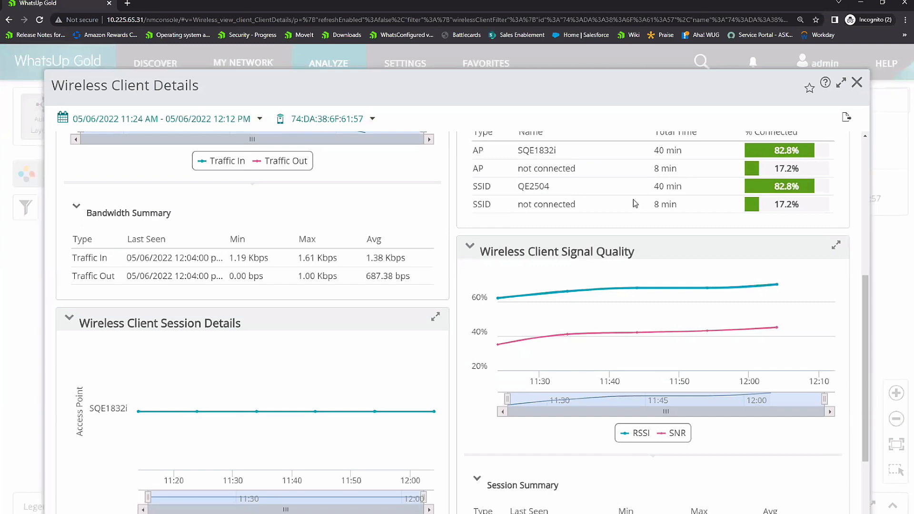
click(857, 83)
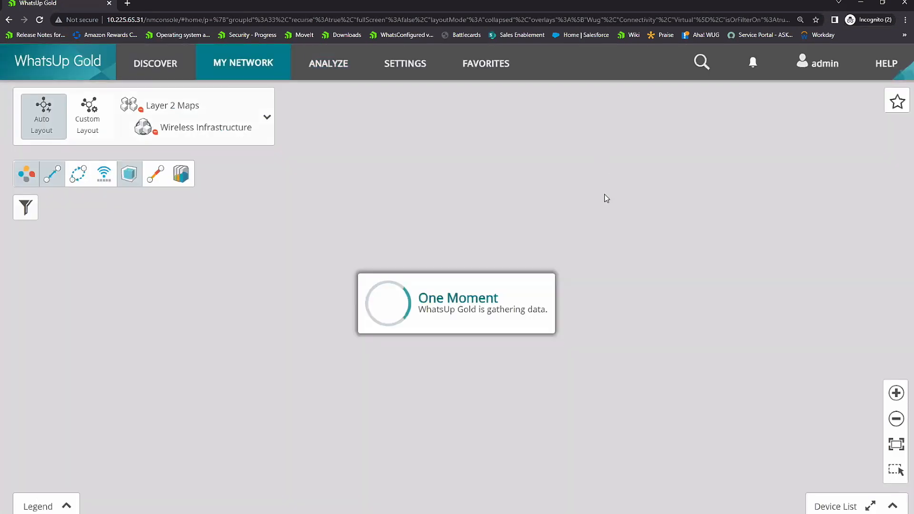
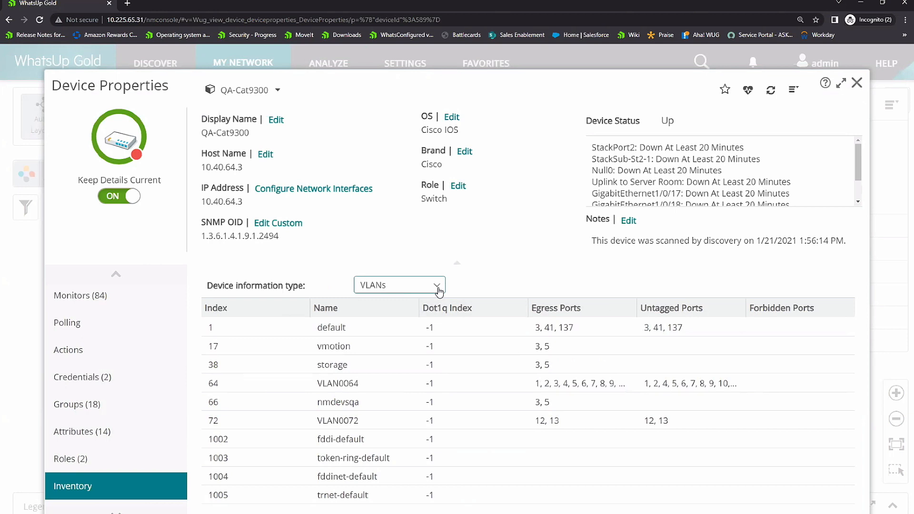
Step: Review the interfaces inventory of the QA-Cat9300 switch and close its device properties
click(437, 287)
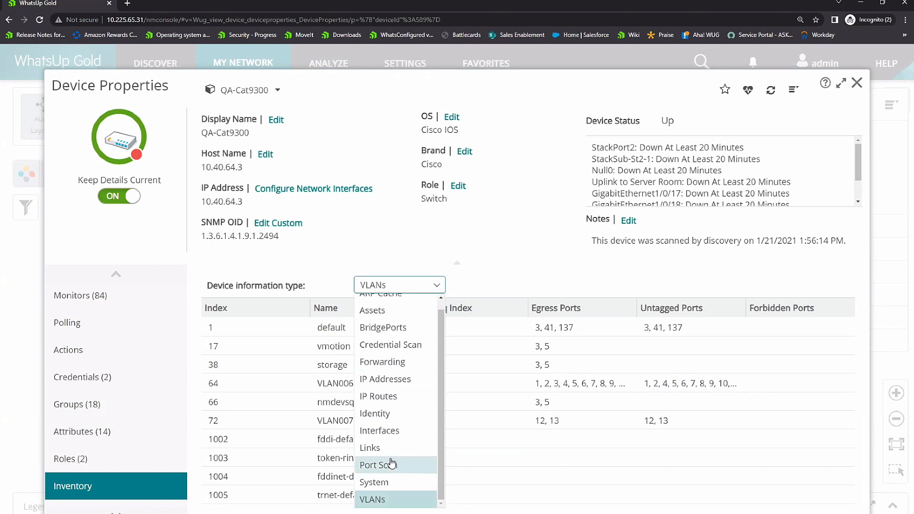
click(399, 431)
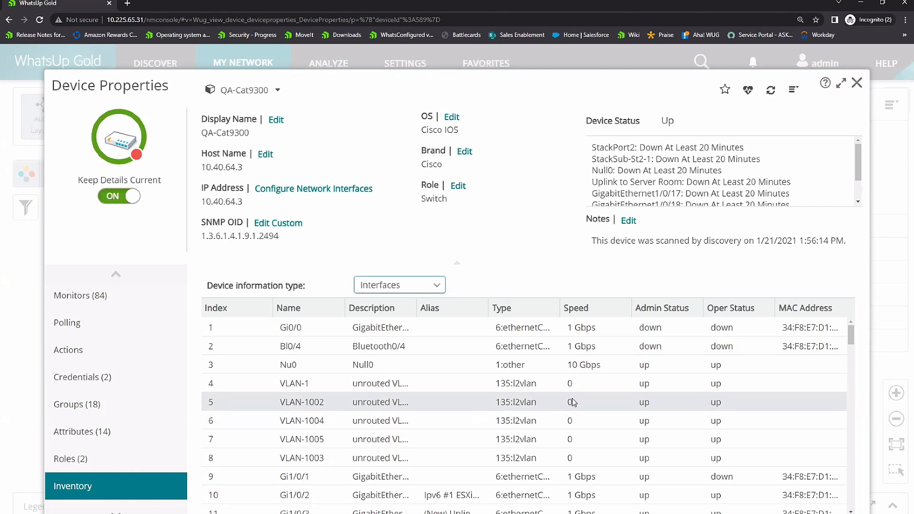
scroll(574, 400, down, 1)
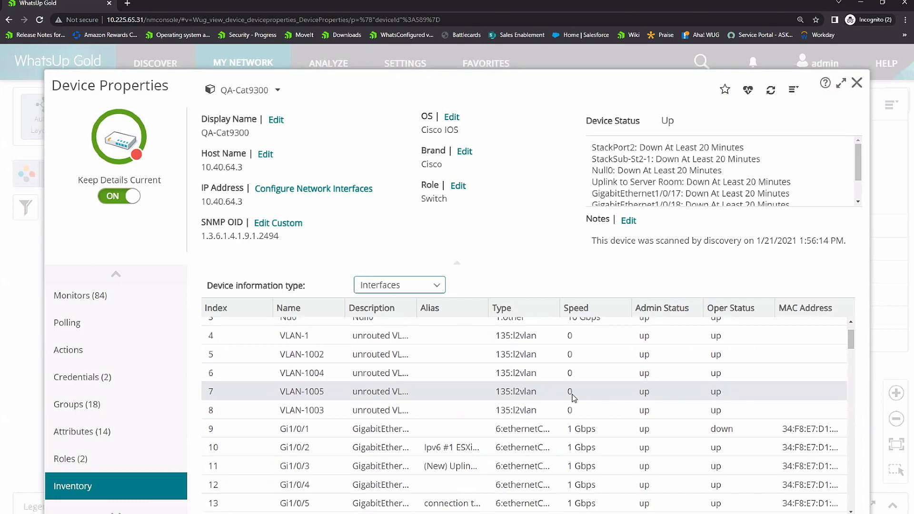
click(858, 84)
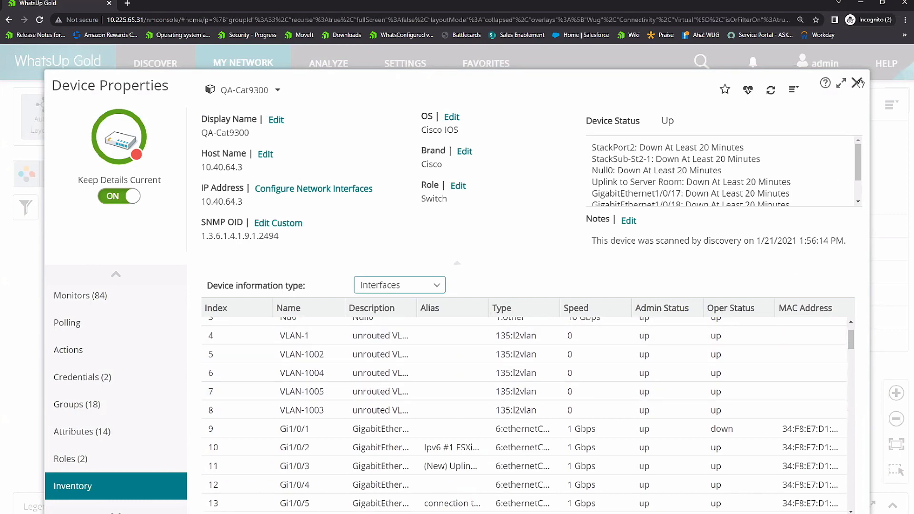
Step: Open the Asset Details inventory report and view the subnets available for filtering it
click(328, 63)
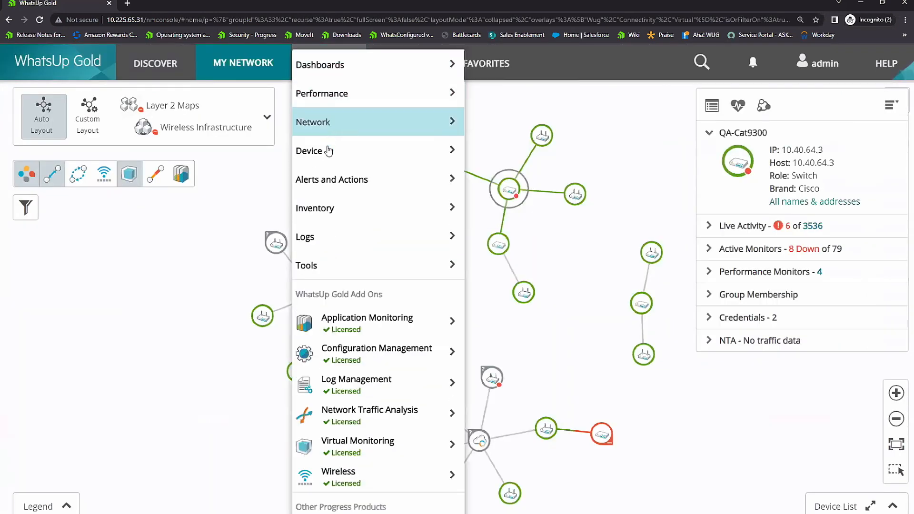
mouse_move(350, 212)
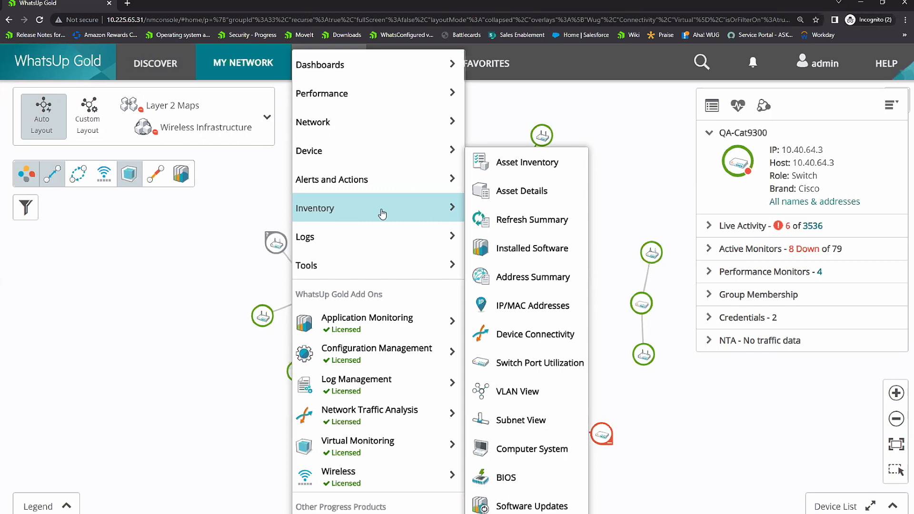
click(518, 196)
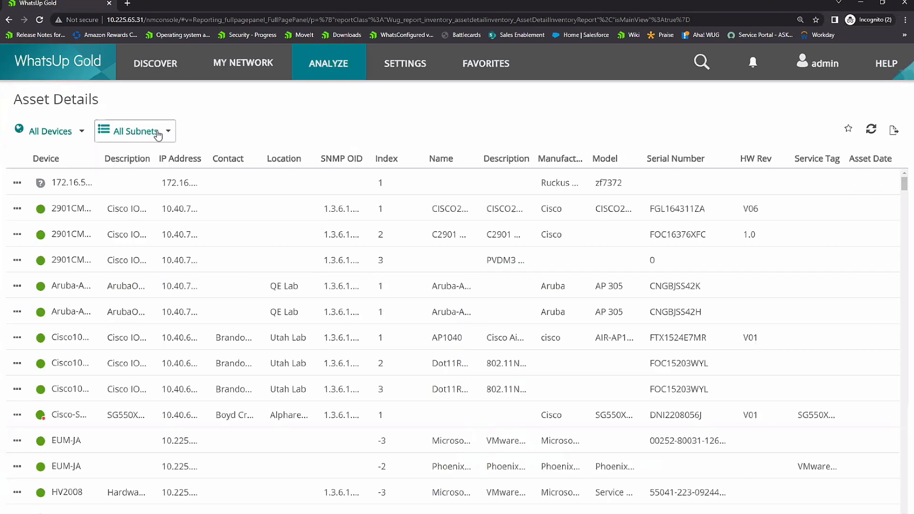
click(142, 131)
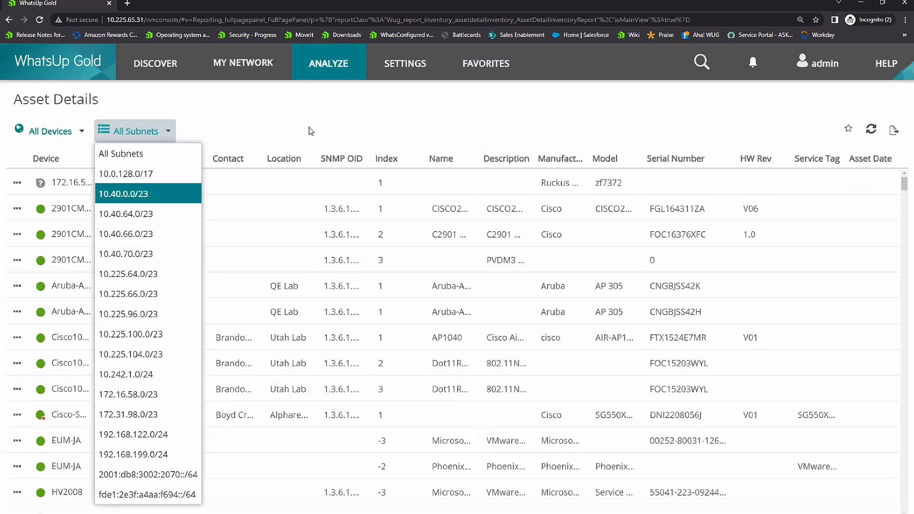
Step: Open the Device Connectivity inventory report, view its device type filter choices, and review the listed connections and link types
click(328, 72)
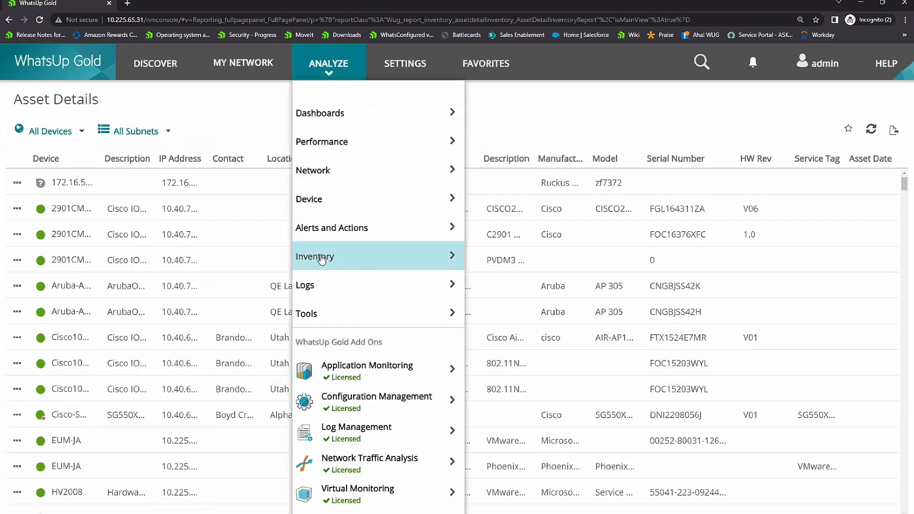
mouse_move(360, 265)
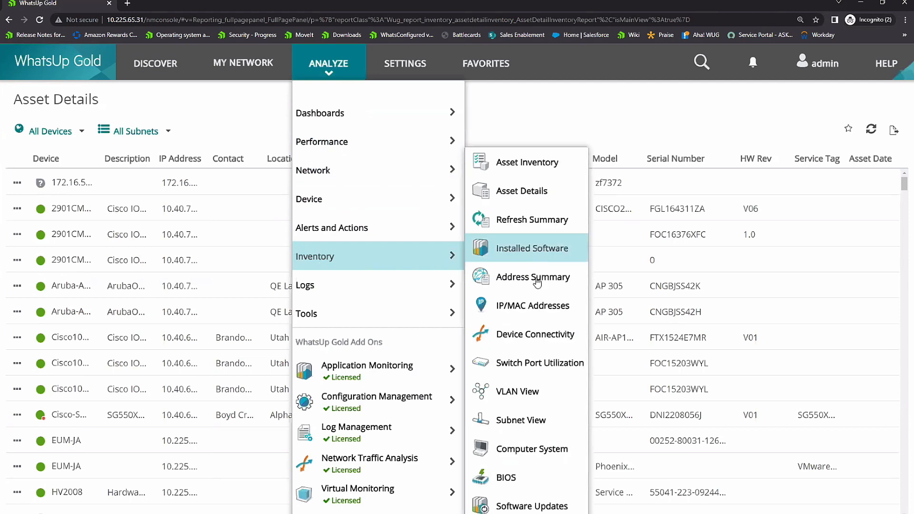
click(528, 337)
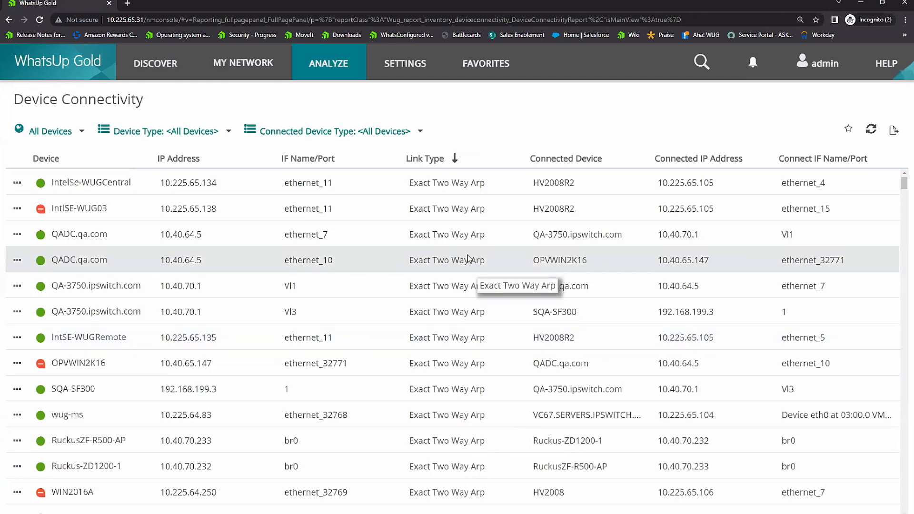
click(221, 135)
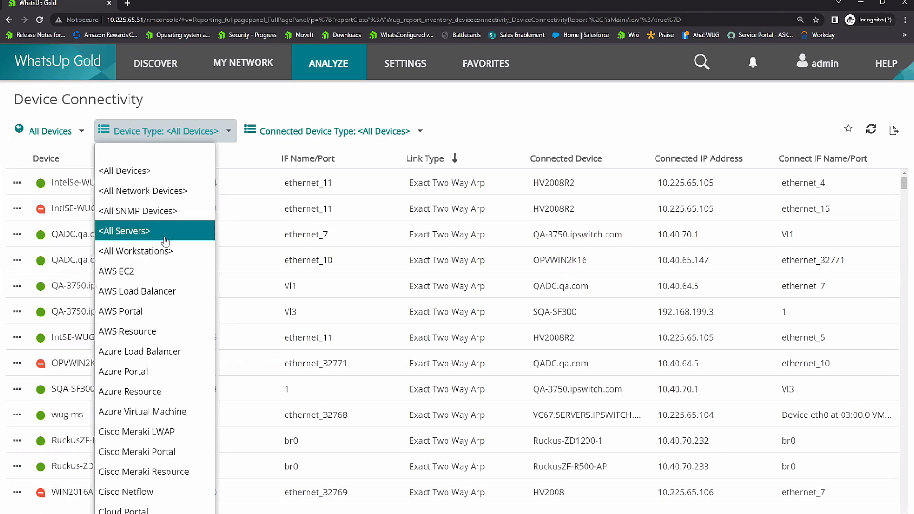
click(539, 130)
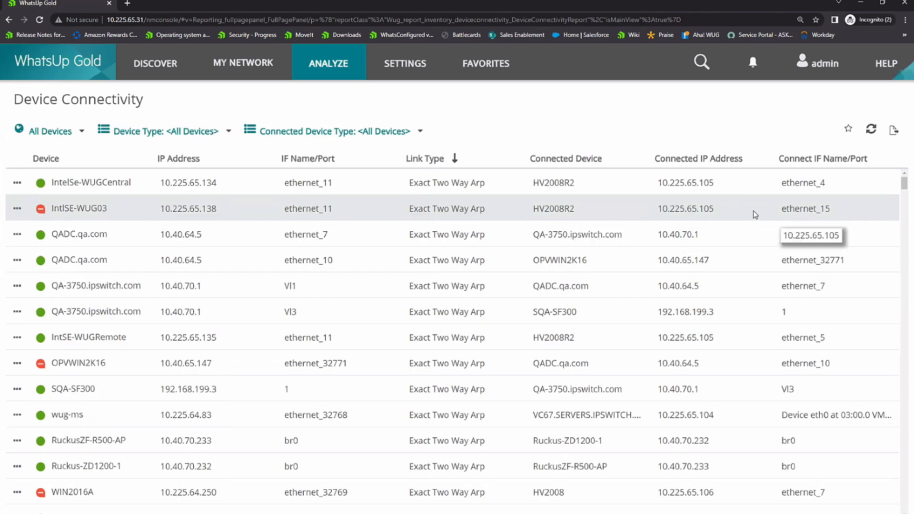
scroll(752, 221, down, 6)
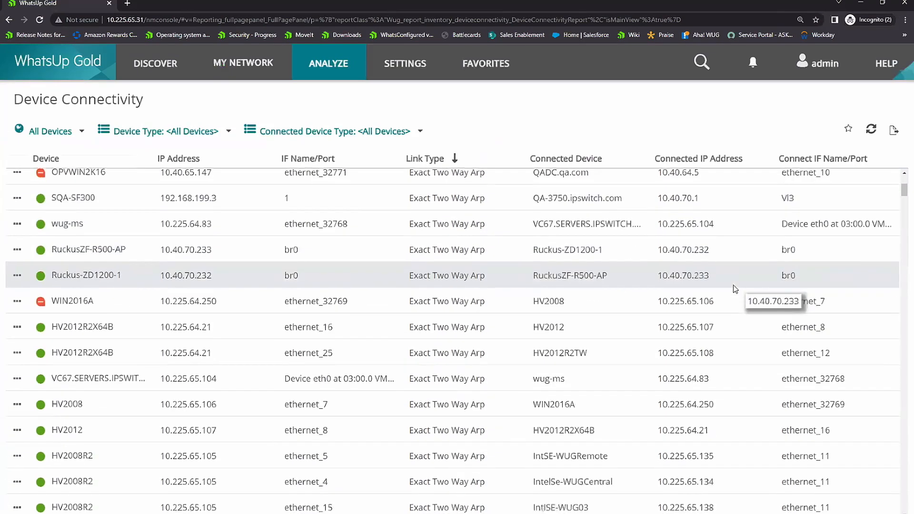
scroll(733, 287, down, 5)
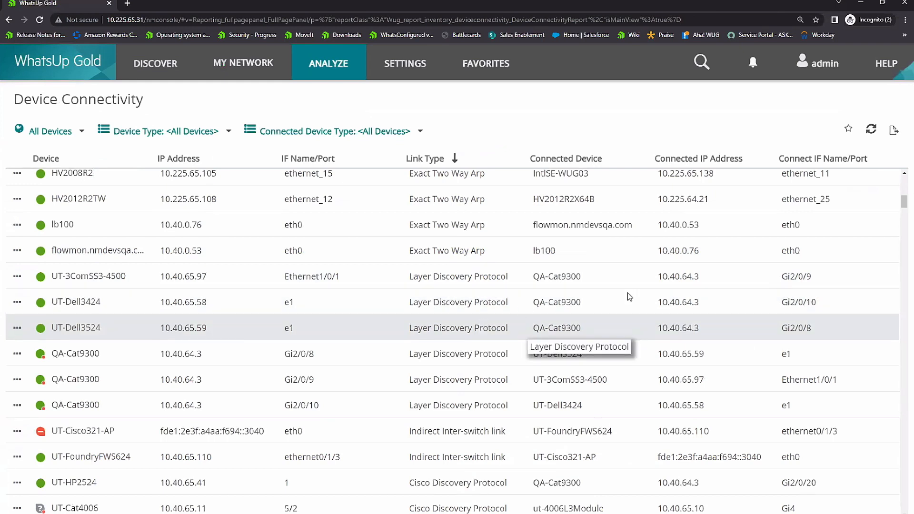
Step: Review the schedule and export type options for a scheduled export of the Device Connectivity report, and cancel without saving
click(893, 130)
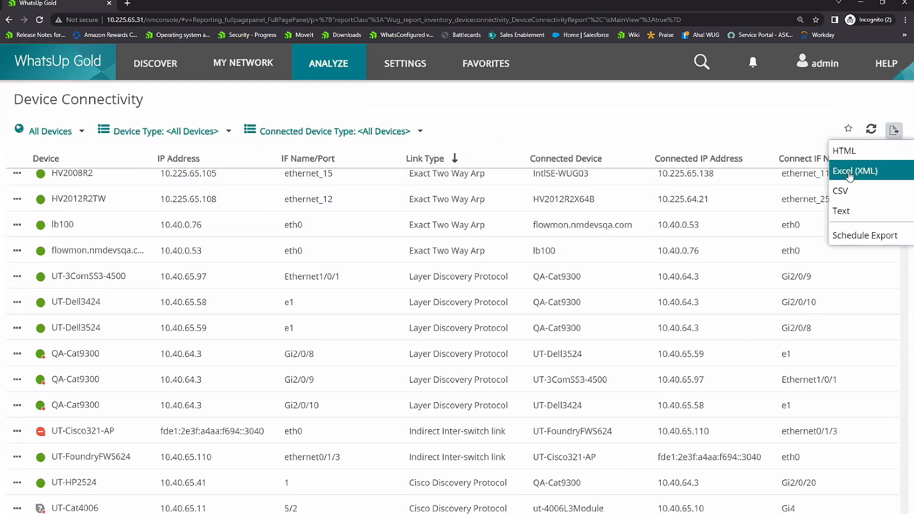
click(849, 238)
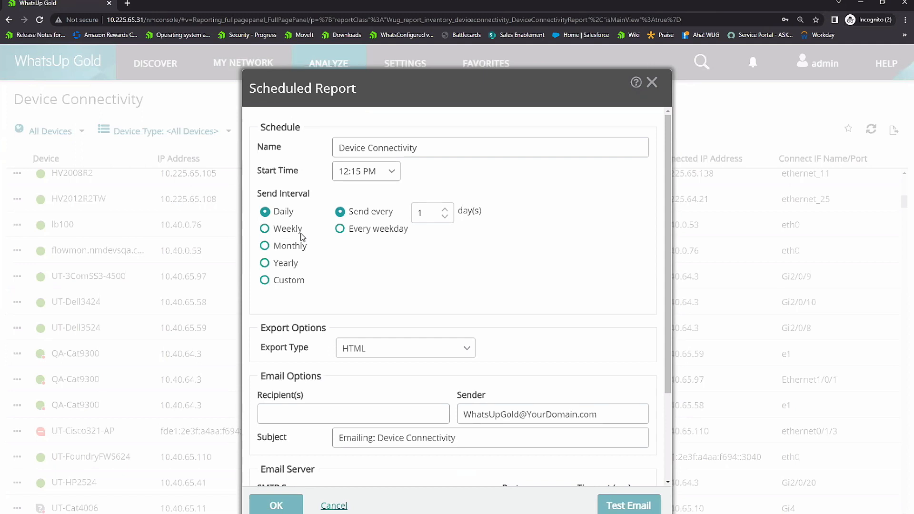
click(465, 349)
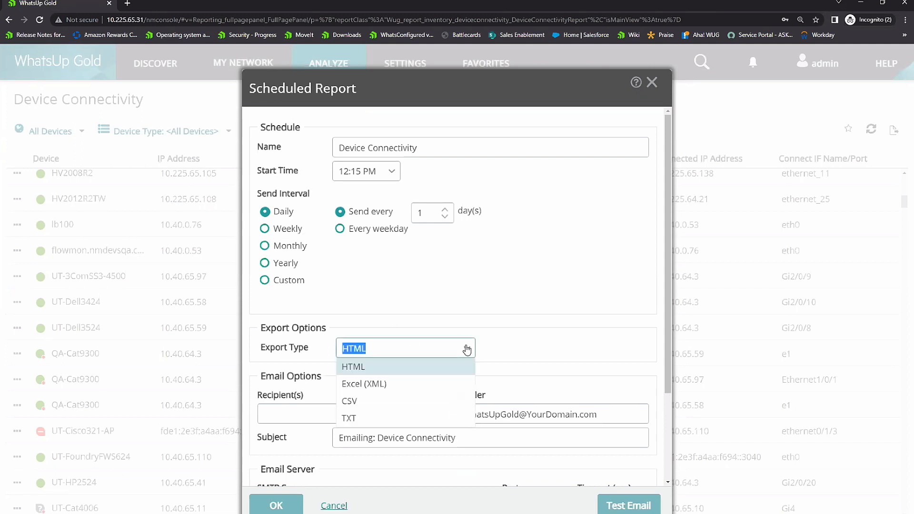
click(543, 291)
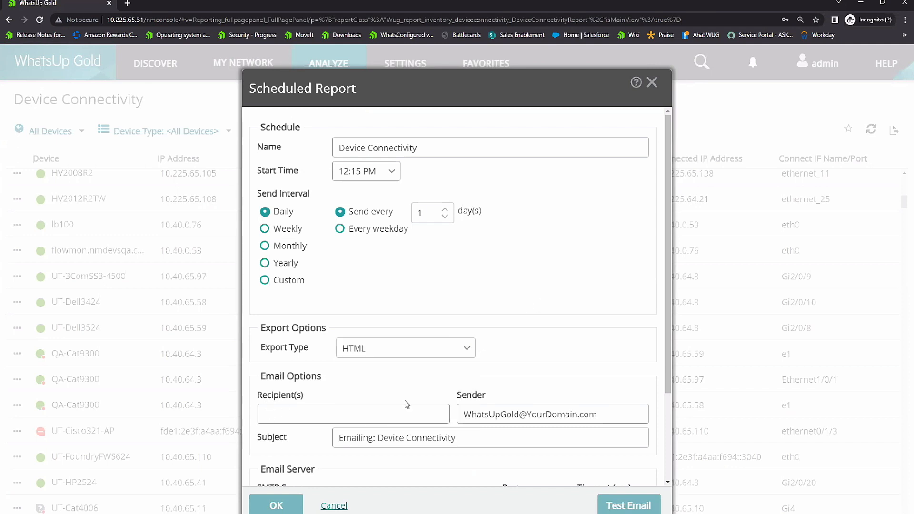
click(333, 505)
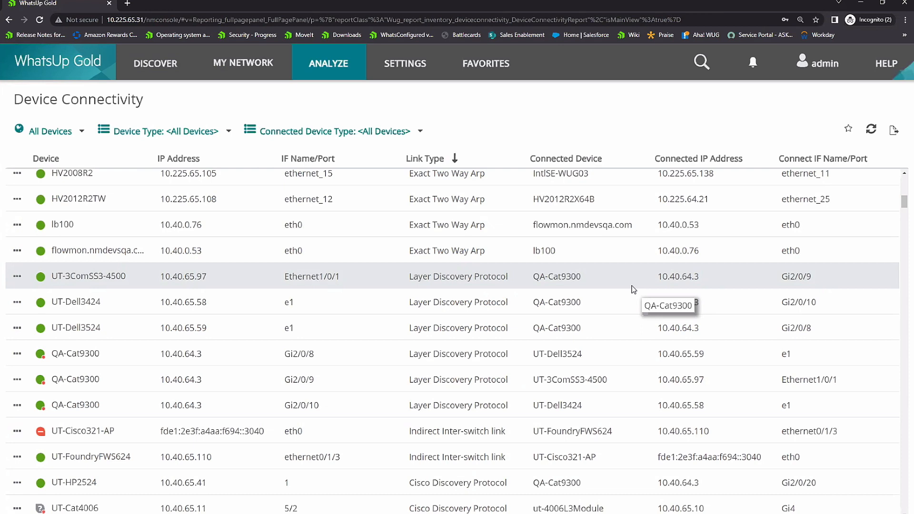
Step: Browse the device groups on the My Network map, and show the export formats available for the VLAN View report
click(244, 63)
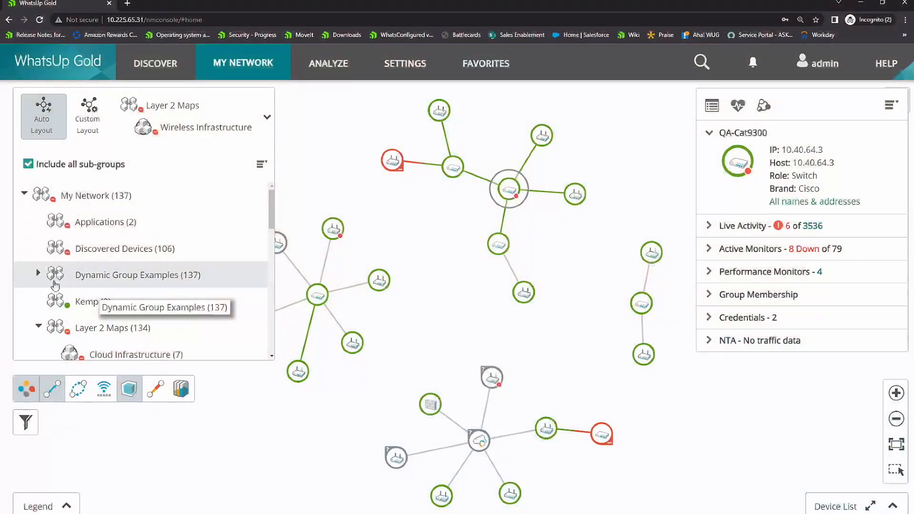
scroll(152, 293, down, 2)
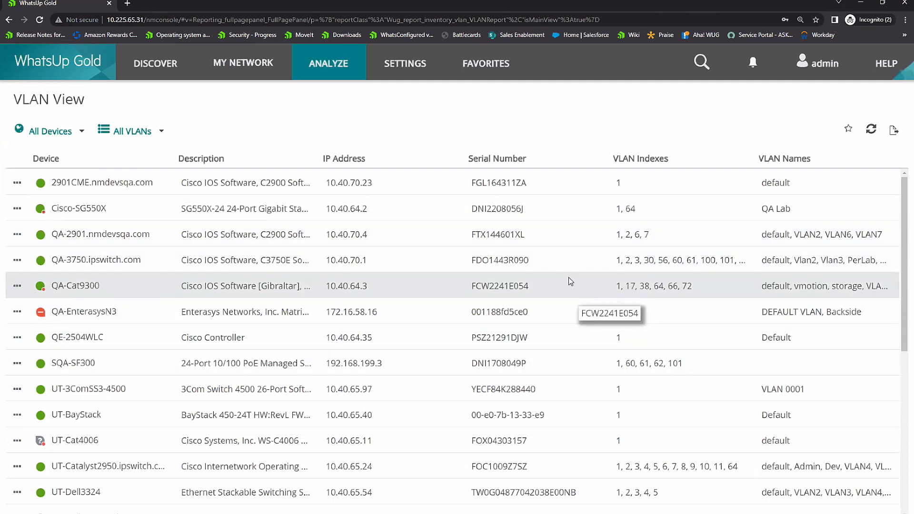
click(893, 130)
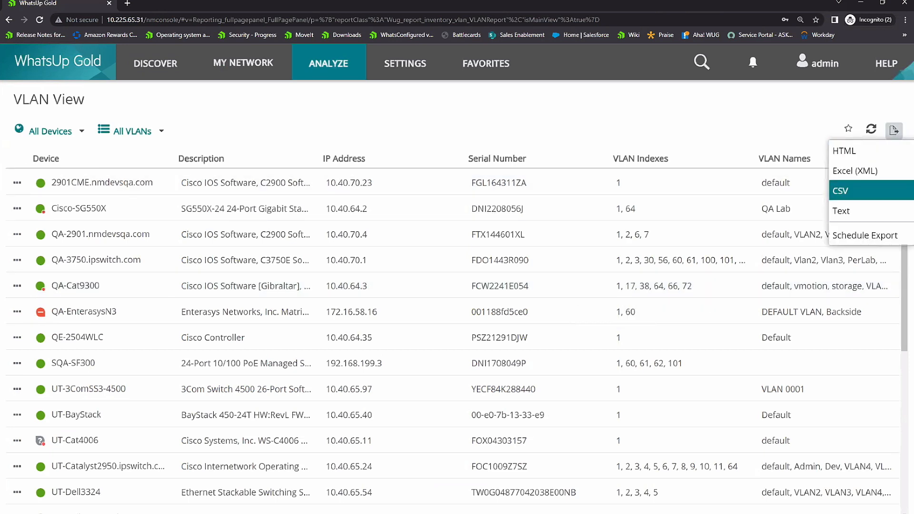
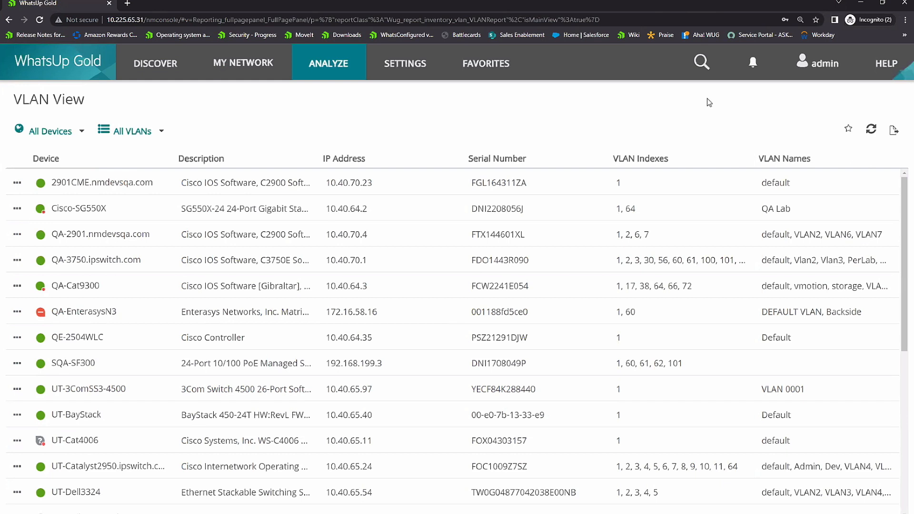
Step: Open the Monitors Library, review the available performance monitor types for a new monitor, and cancel the selection
click(404, 76)
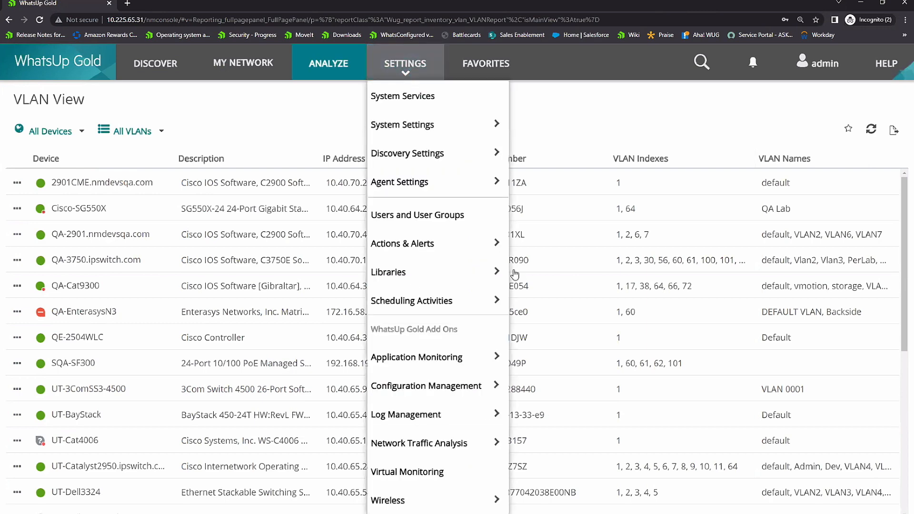
click(546, 307)
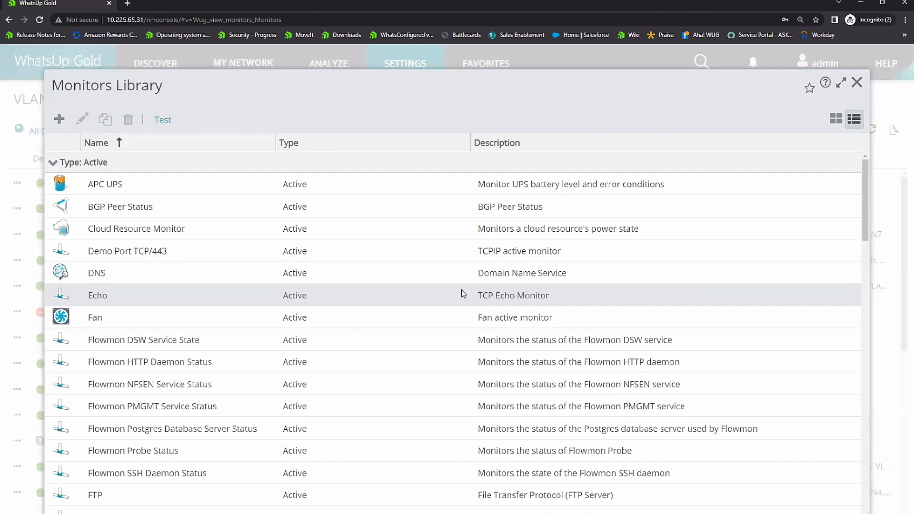
click(59, 119)
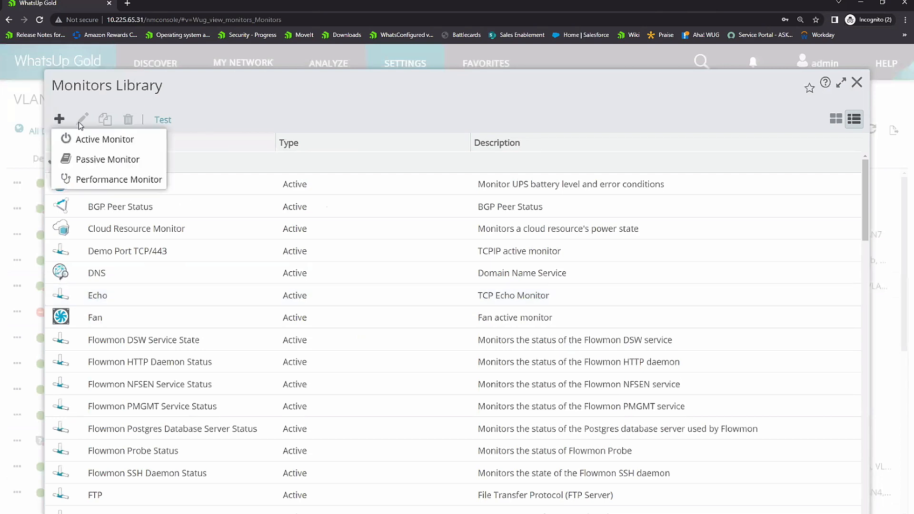
click(116, 184)
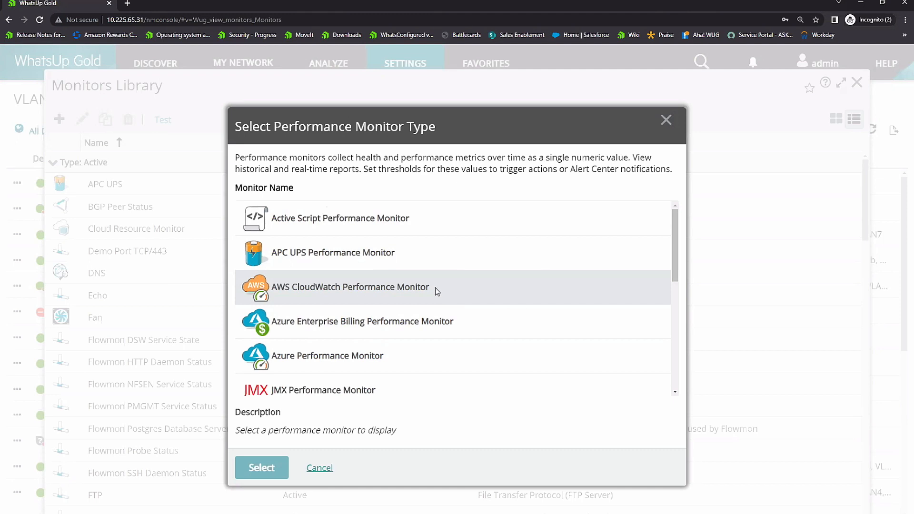
scroll(435, 288, down, 3)
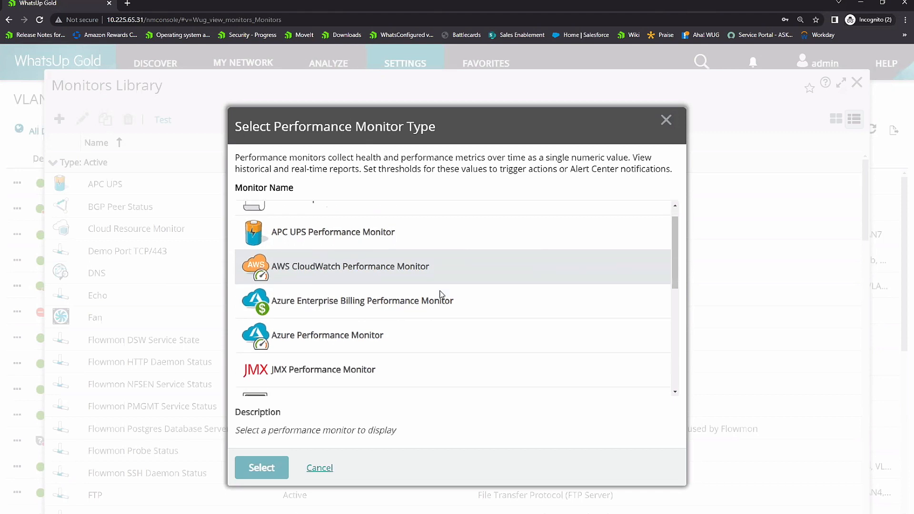
scroll(460, 304, down, 1)
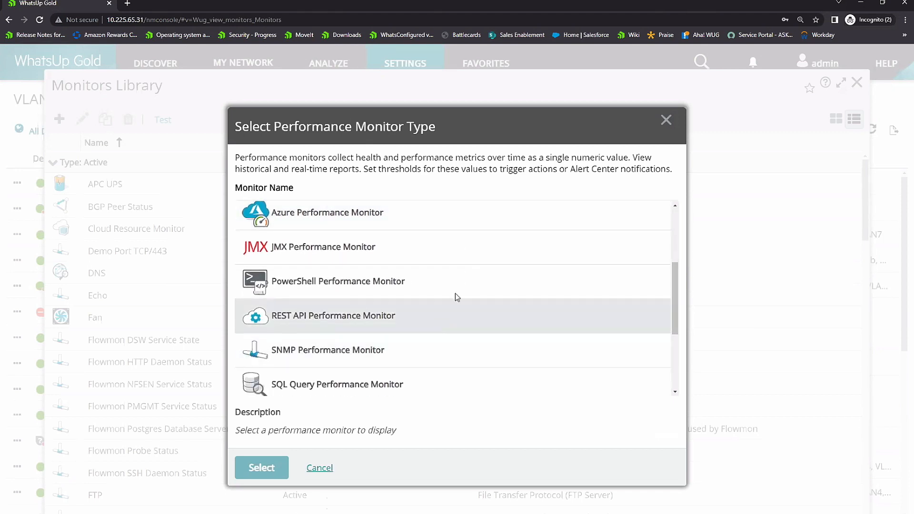
scroll(447, 309, down, 2)
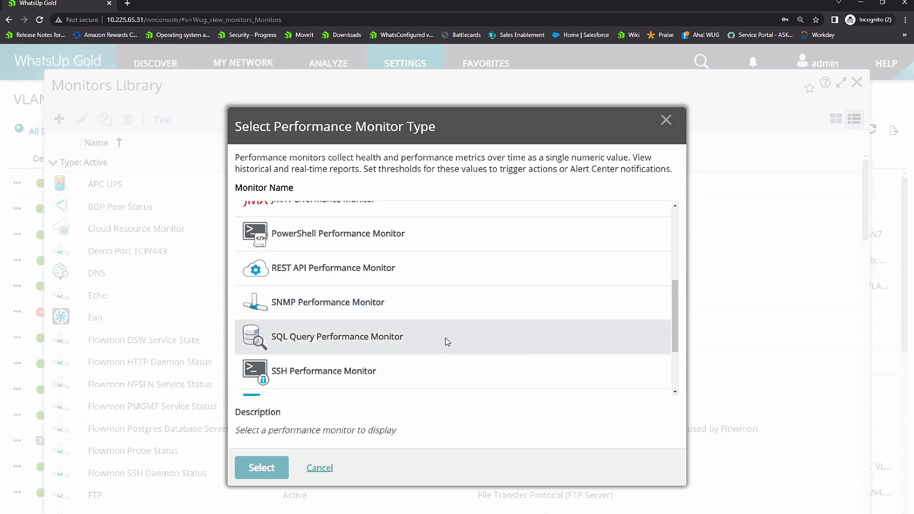
scroll(447, 342, down, 3)
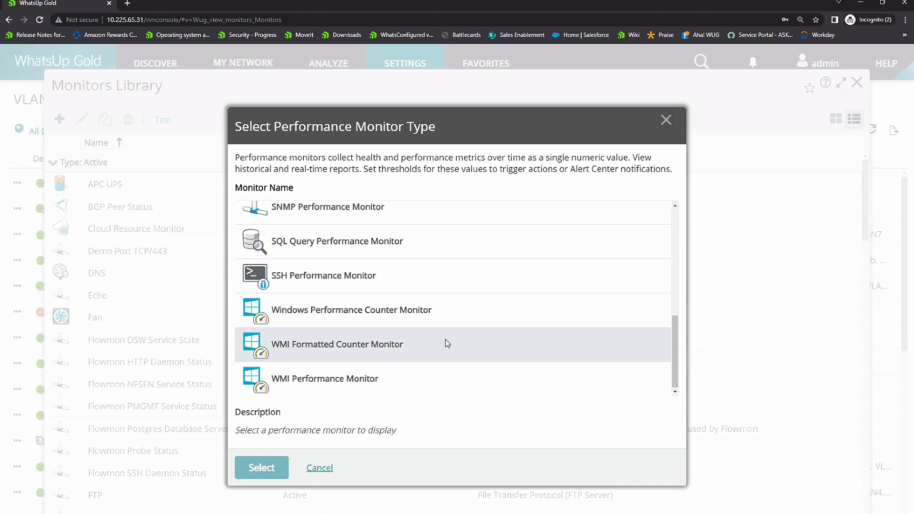
click(318, 468)
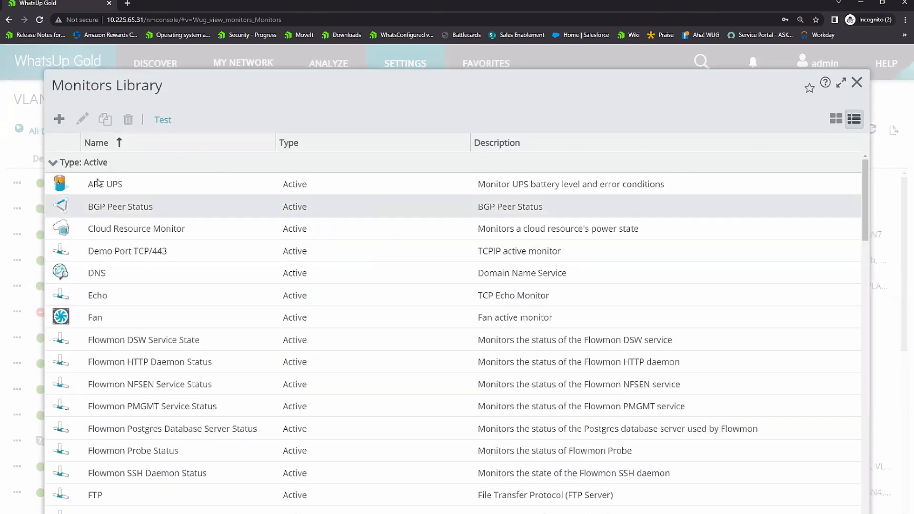
Step: Review the passive monitor types available for a new monitor, and close the selection without choosing one
click(59, 119)
click(129, 157)
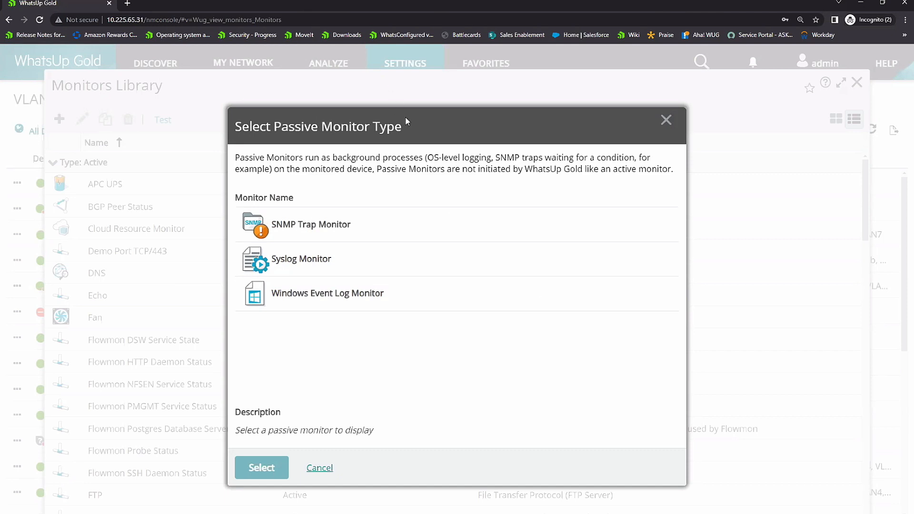
drag(407, 121, 373, 107)
key(Escape)
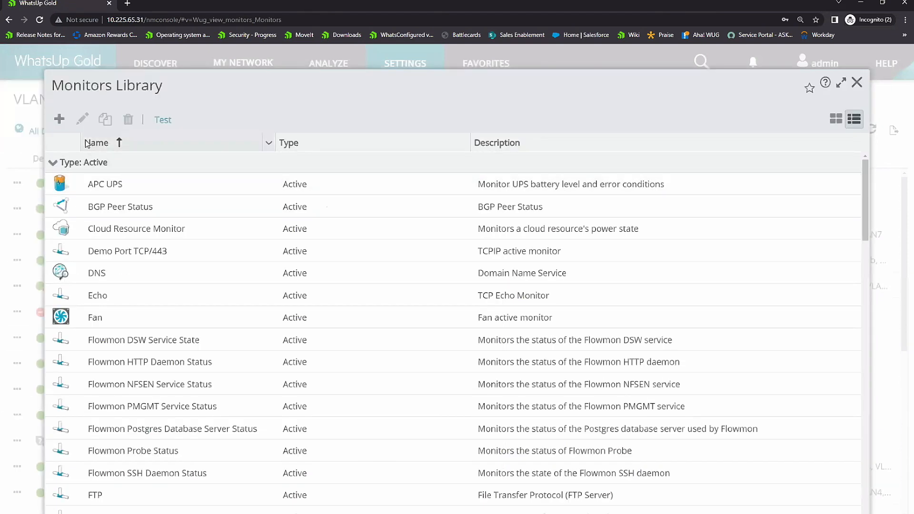
Step: Start a new APC UPS active monitor, review its default thresholds and output states, and cancel without saving
click(59, 119)
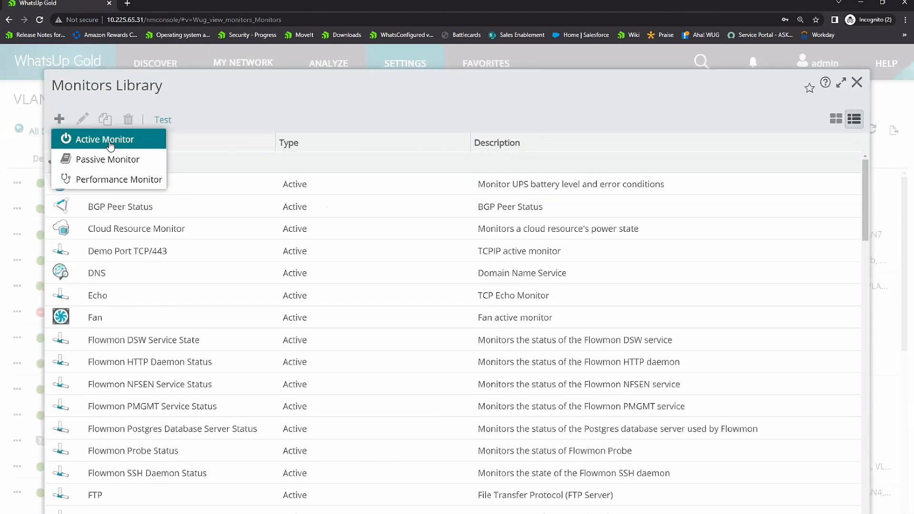
click(113, 140)
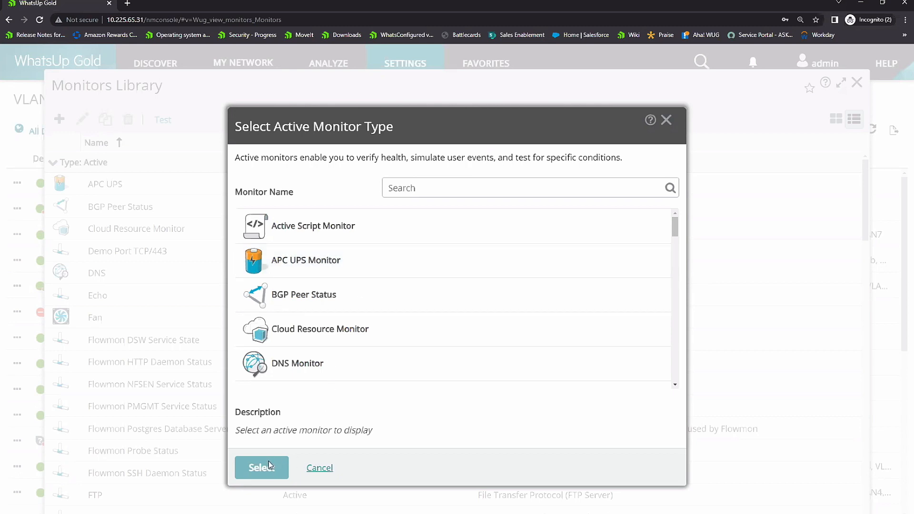
click(316, 271)
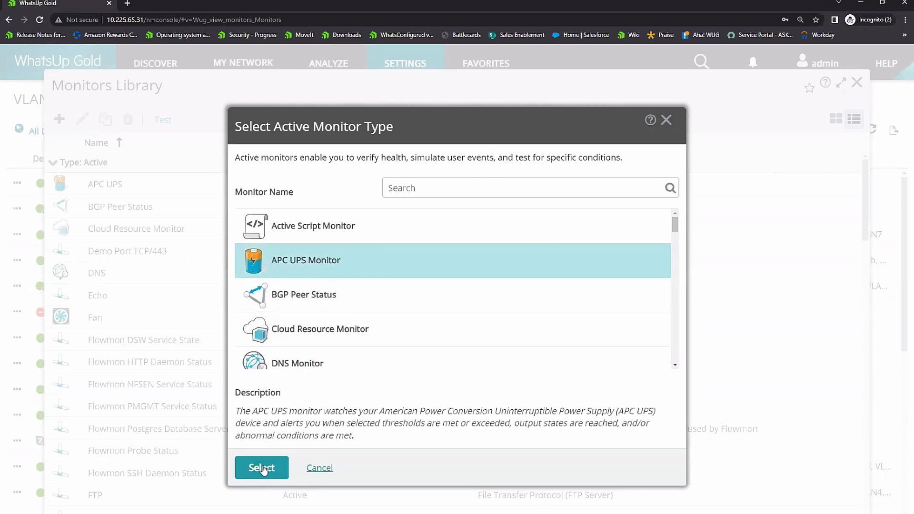
click(263, 468)
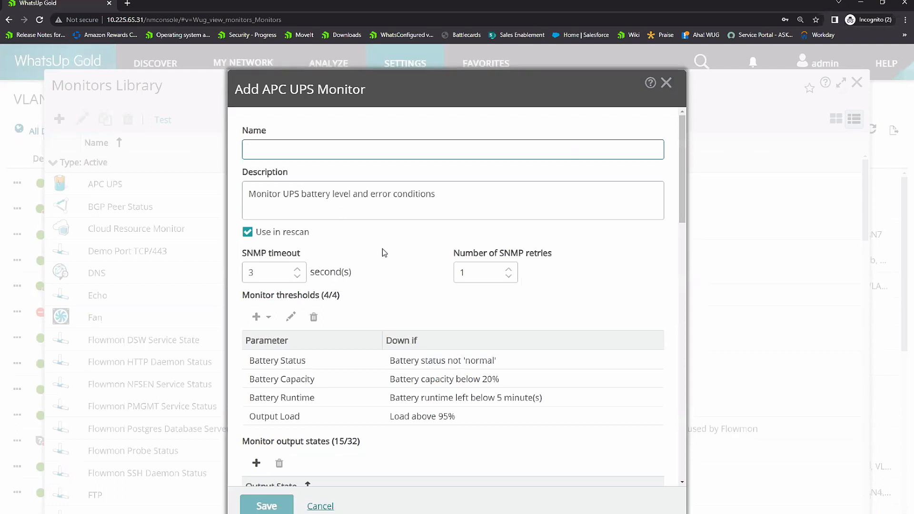
scroll(381, 248, down, 1)
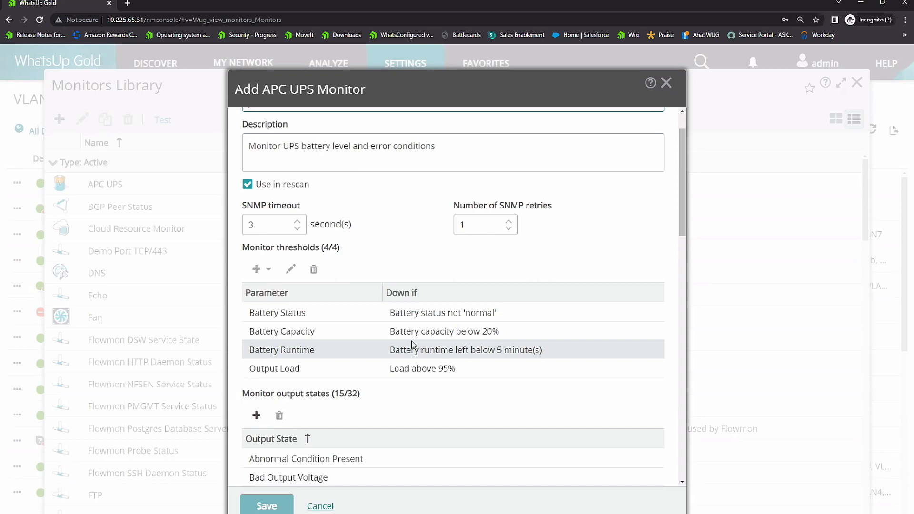
click(320, 506)
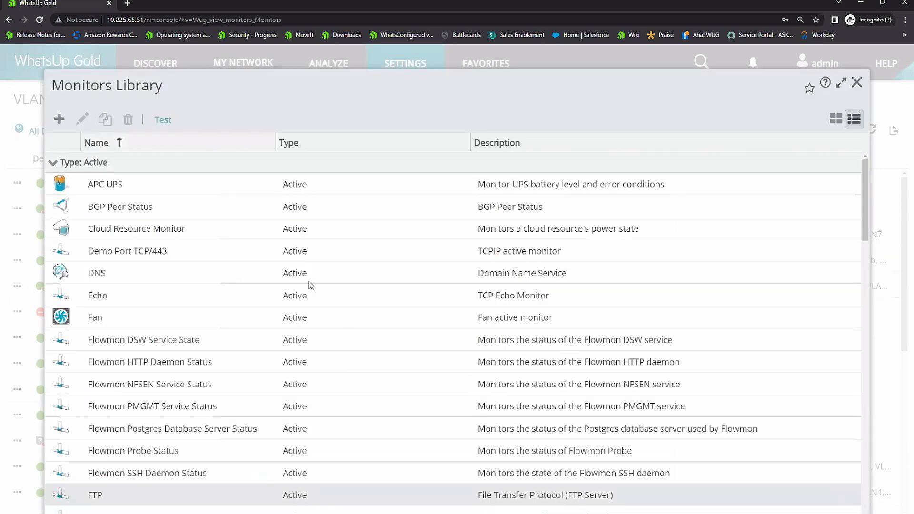
Step: Browse the active monitor types for a new monitor and read the description of the HTTP Content Monitor
click(59, 119)
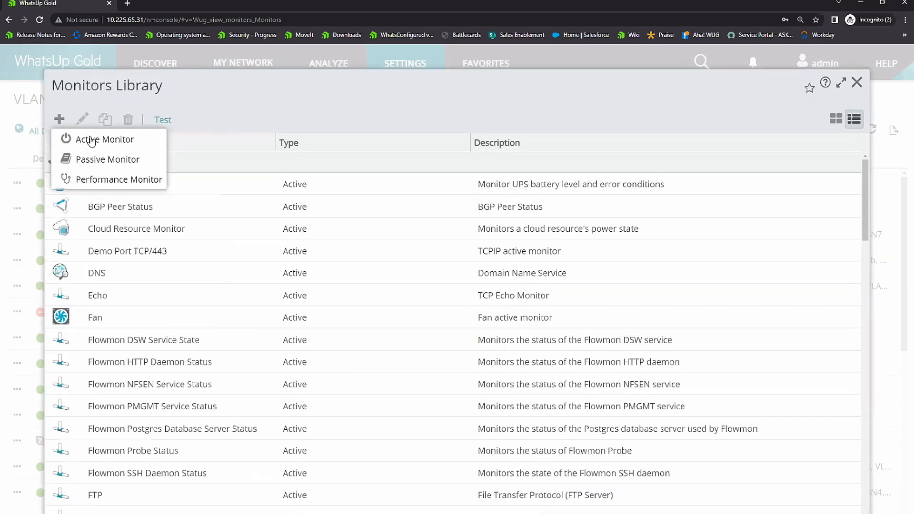
click(92, 140)
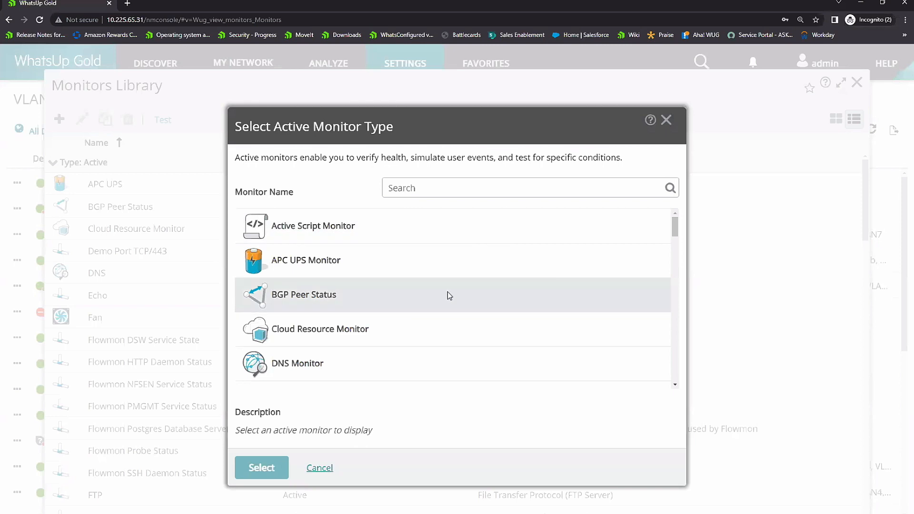
scroll(448, 292, down, 1)
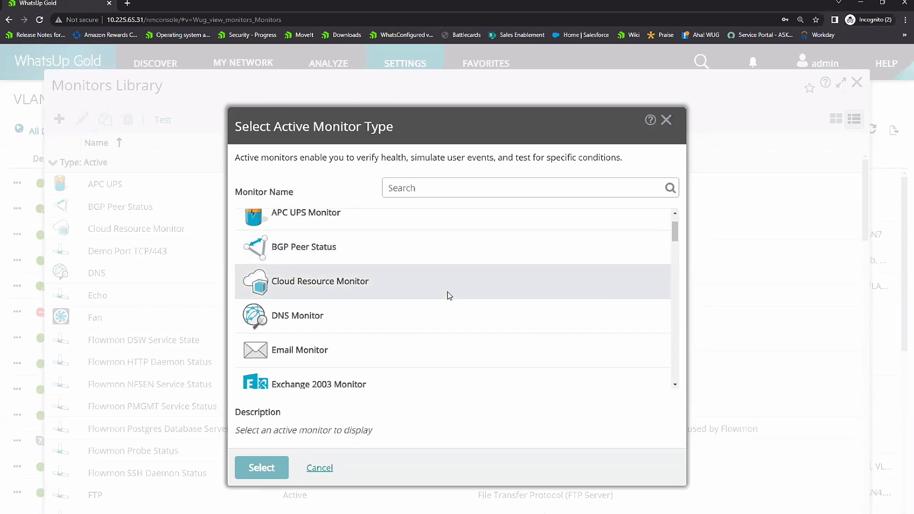
scroll(447, 295, down, 1)
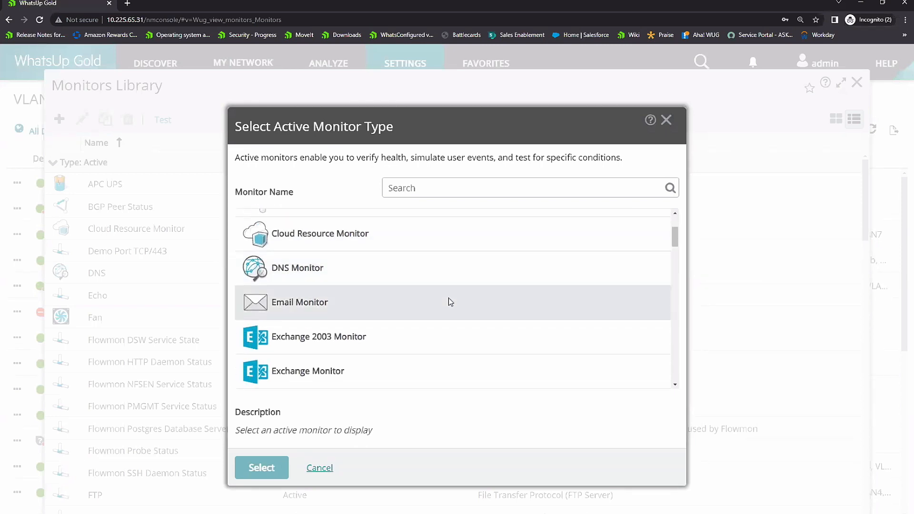
scroll(448, 299, down, 2)
scroll(448, 300, down, 2)
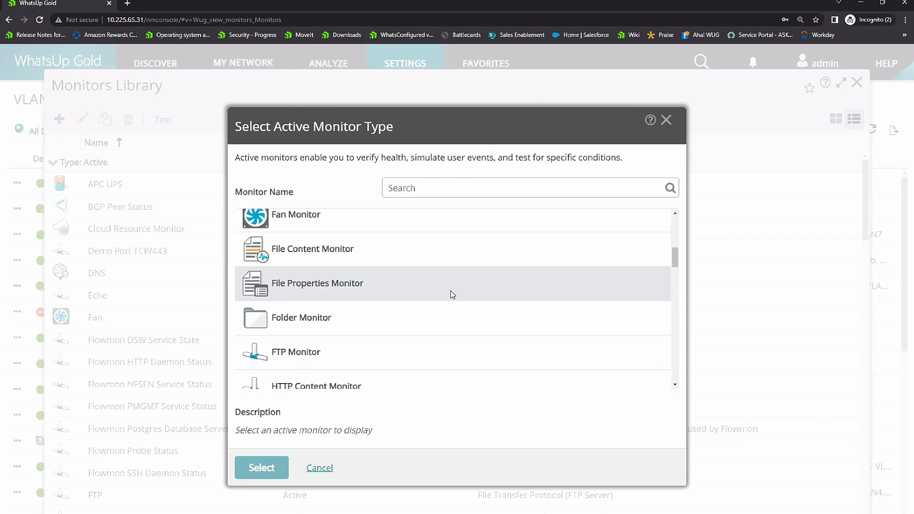
scroll(429, 328, down, 3)
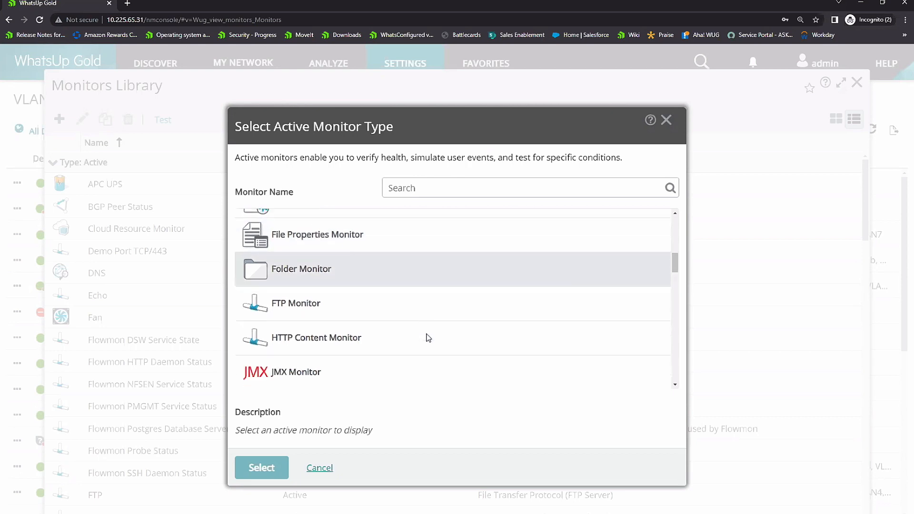
click(434, 300)
scroll(434, 300, down, 3)
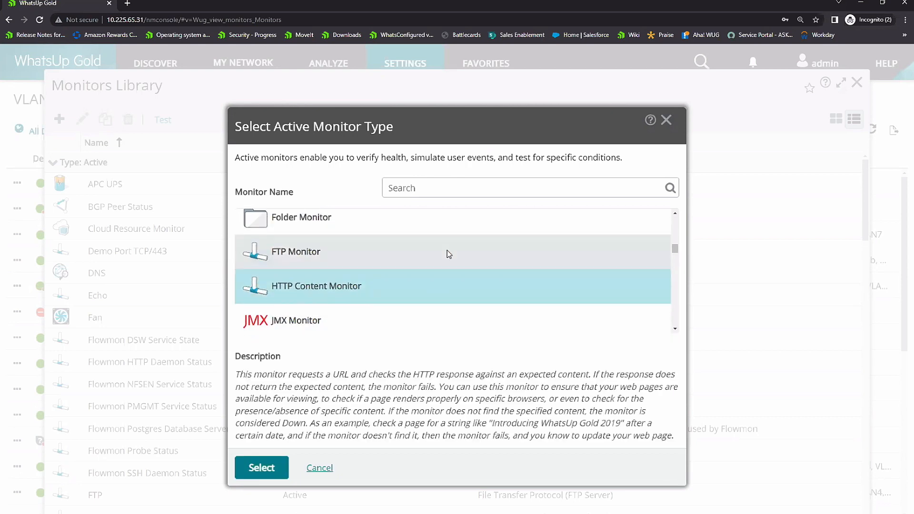
Step: Read the descriptions of the Printer, Process and Service active monitor types
scroll(436, 240, down, 3)
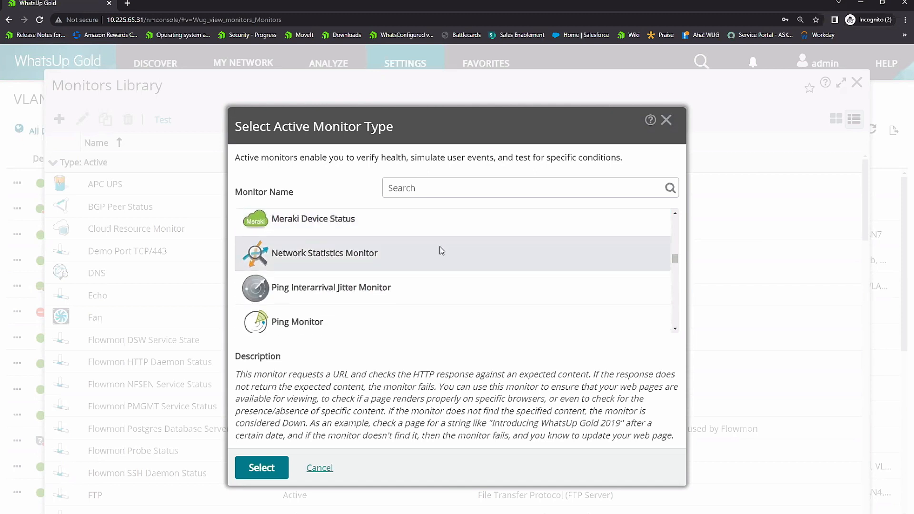
scroll(441, 253, down, 1)
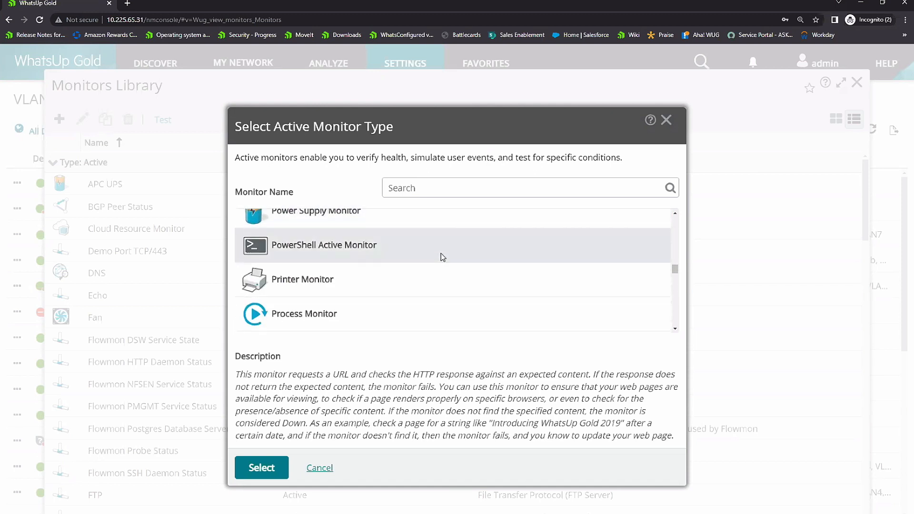
click(433, 279)
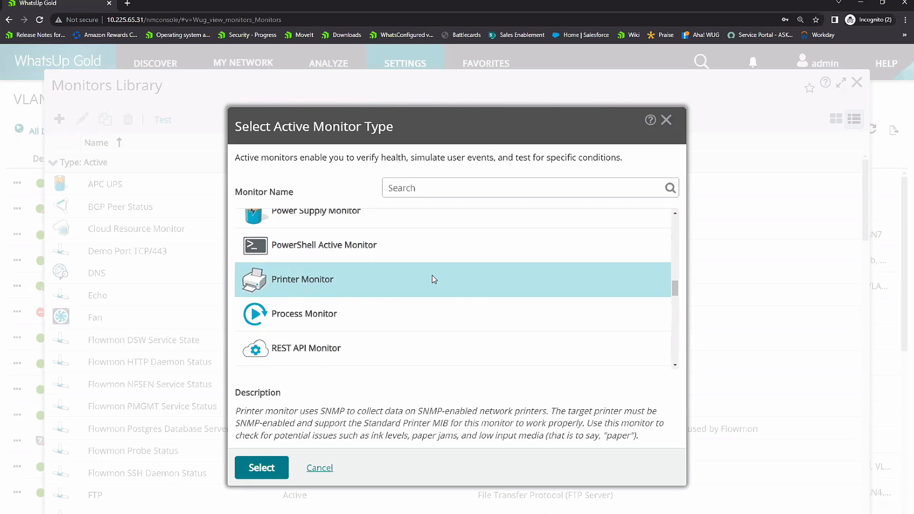
click(423, 311)
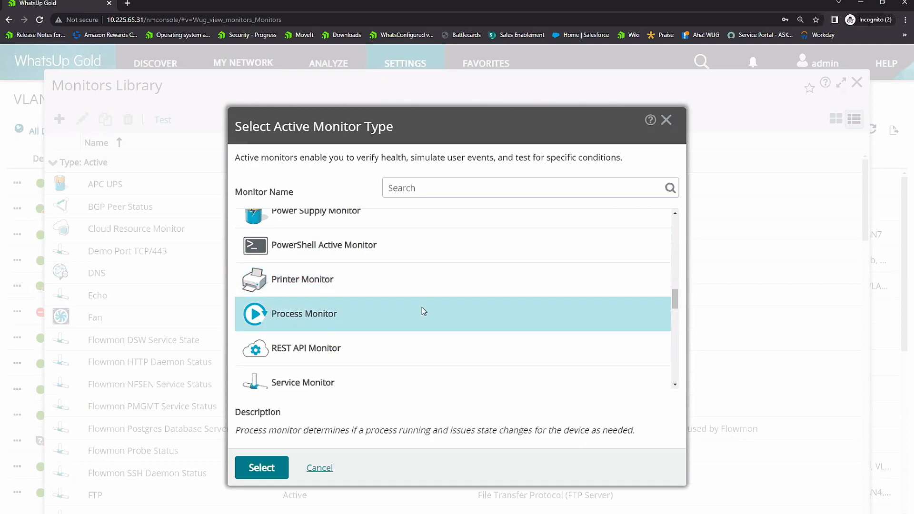
scroll(417, 310, down, 1)
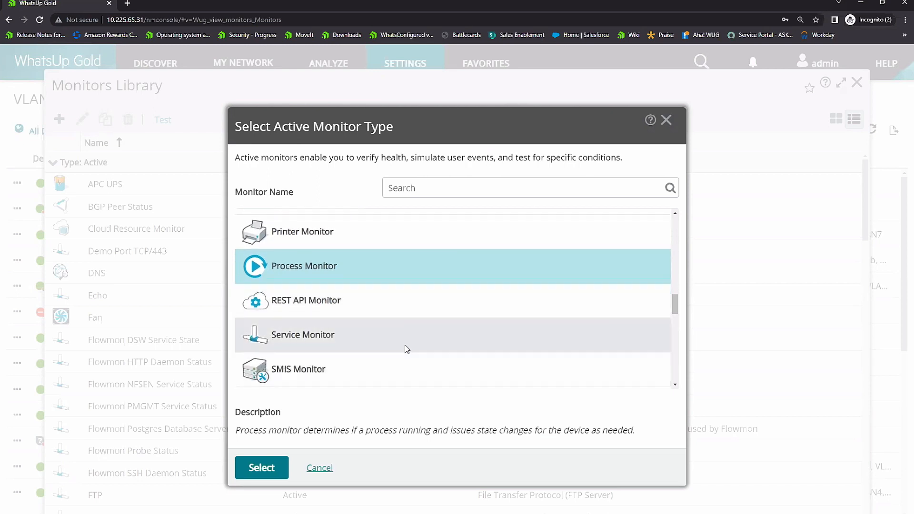
click(409, 334)
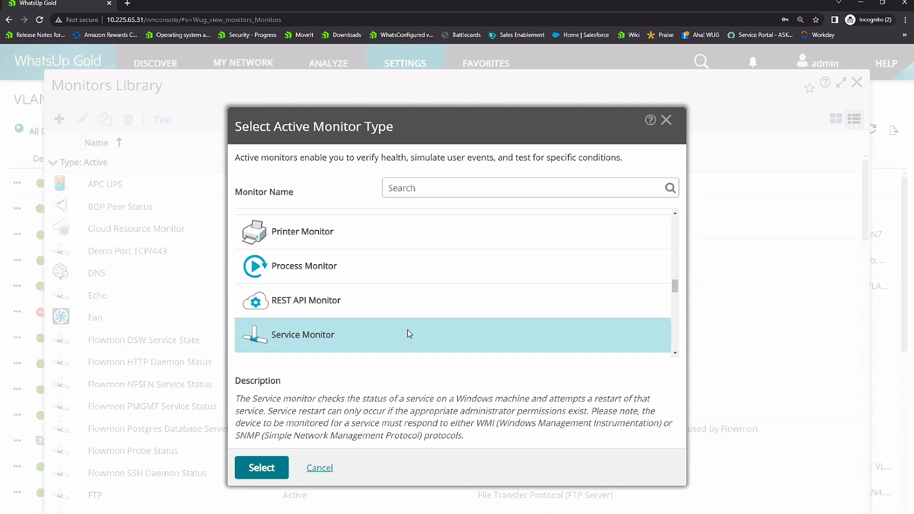
Step: Browse further through the active monitor types and read the description of the SSL Certificate Monitor
scroll(407, 330, down, 3)
scroll(404, 315, down, 1)
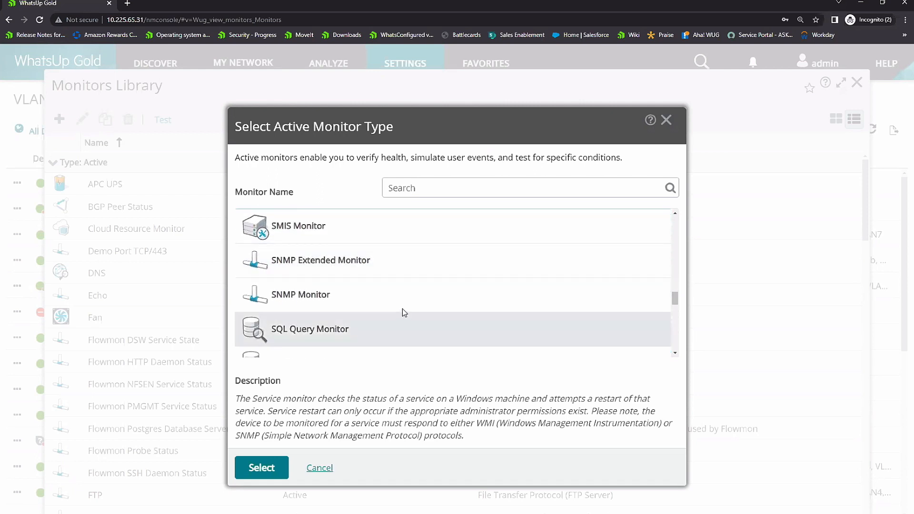
scroll(401, 301, down, 3)
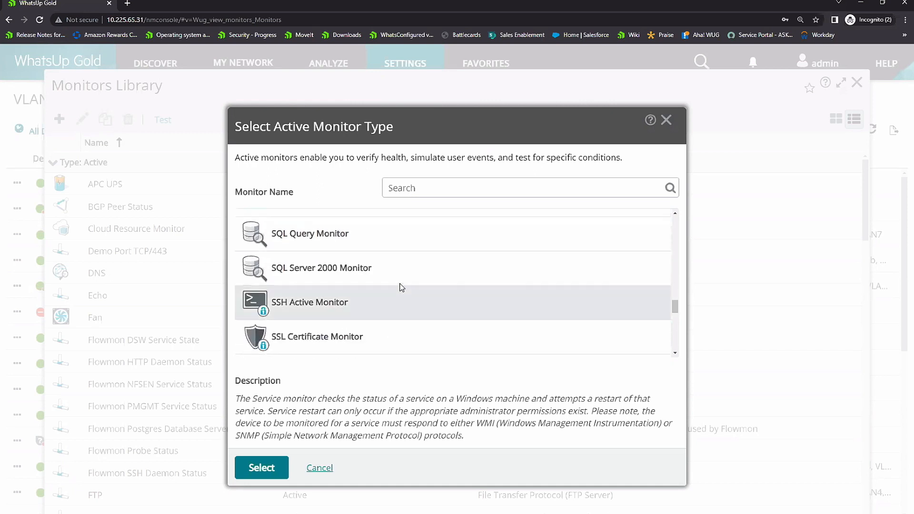
click(385, 334)
Step: Look through the remaining active monitor types, from storage to WMI, and cancel the selection without choosing one
scroll(429, 286, down, 1)
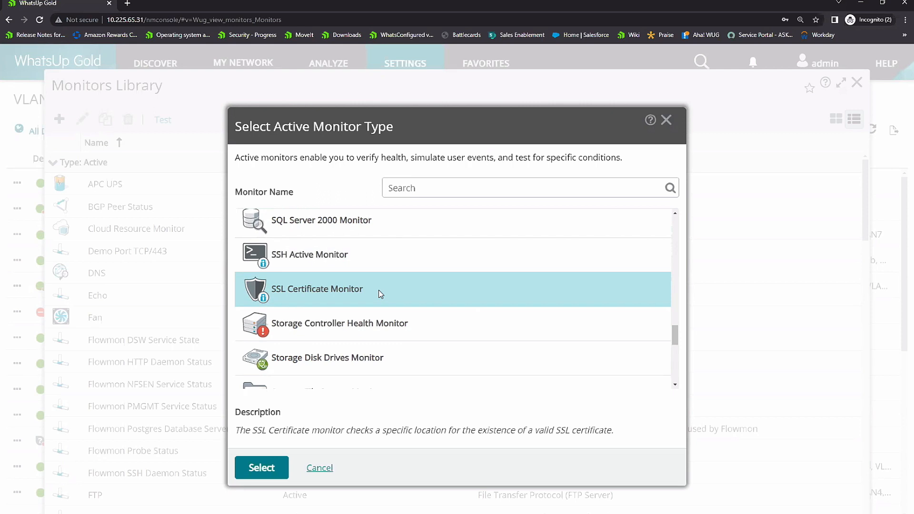
scroll(398, 278, down, 1)
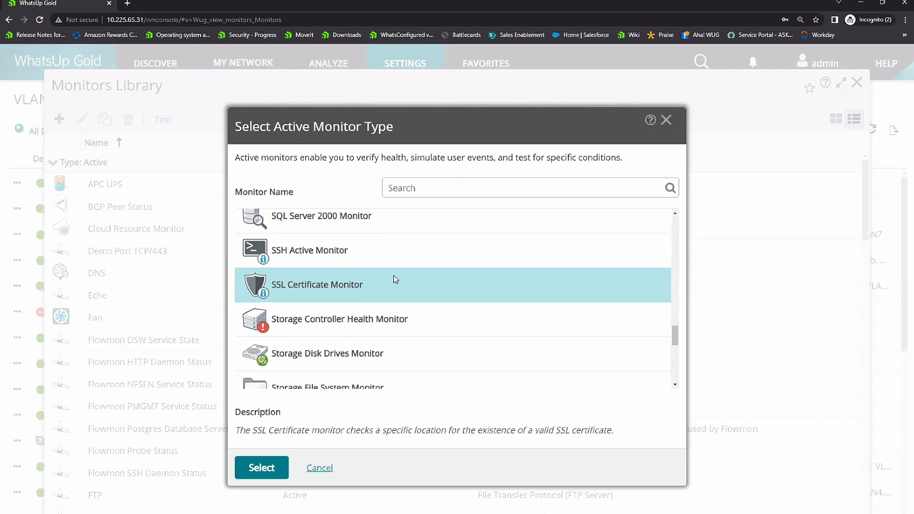
scroll(397, 277, down, 4)
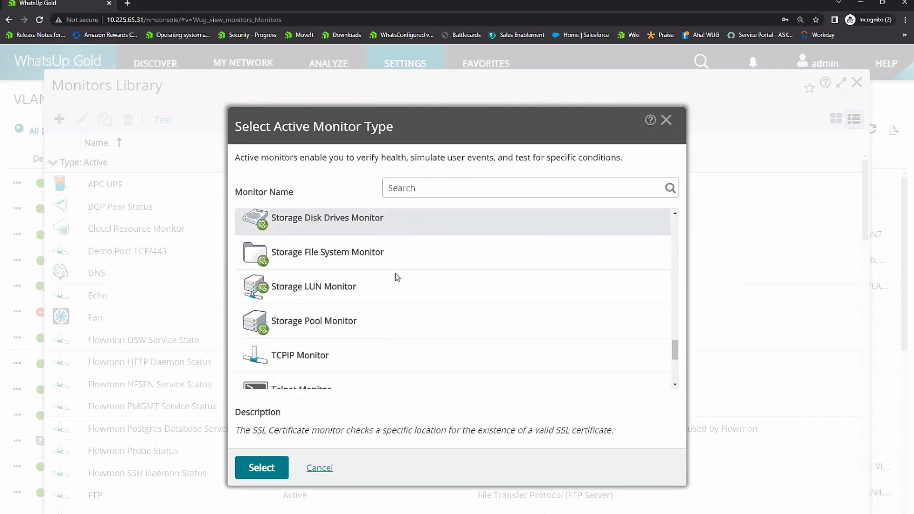
scroll(395, 274, down, 2)
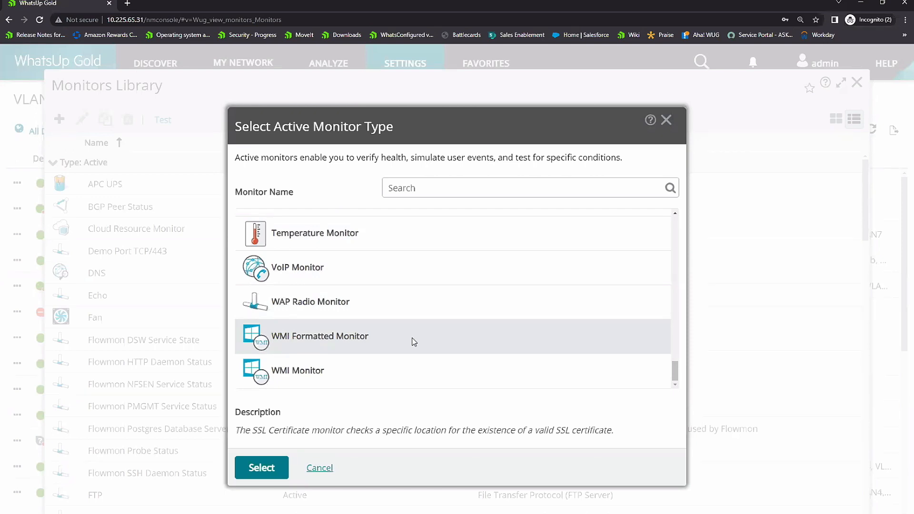
click(322, 469)
Step: Look over the existing active monitors in the Monitors Library, and close the library
scroll(249, 240, down, 3)
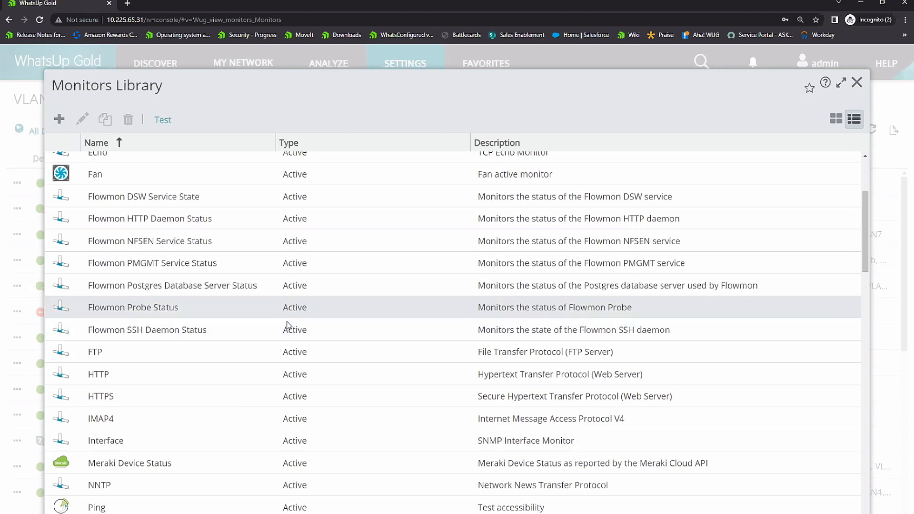
scroll(283, 322, down, 1)
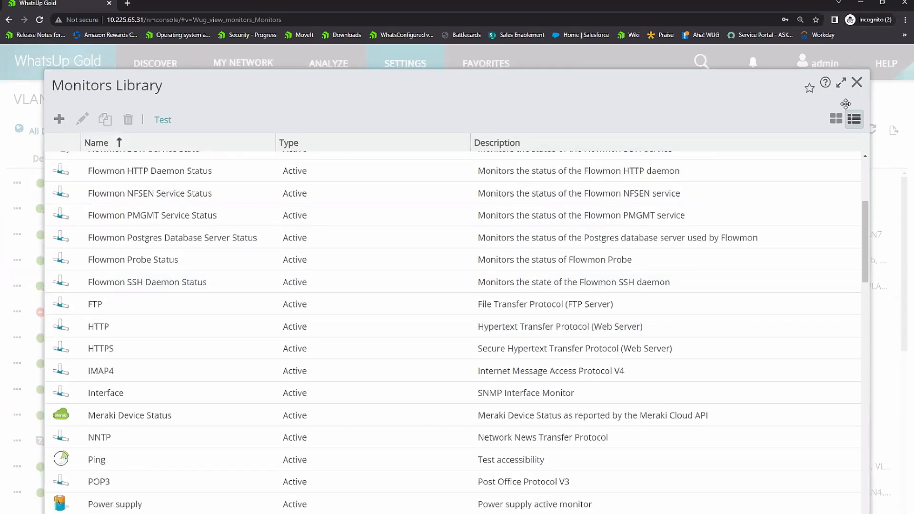
click(857, 84)
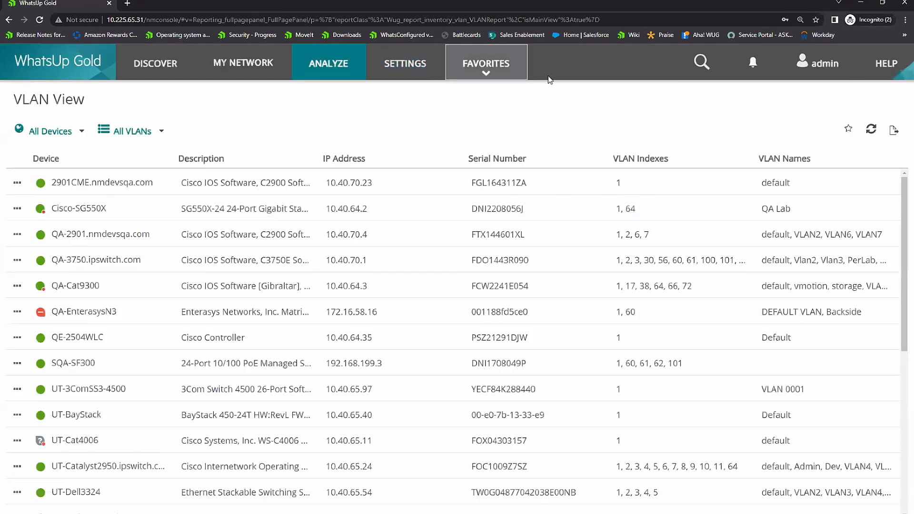
Step: Open the Roles and Sub Roles Library from the settings libraries
click(341, 71)
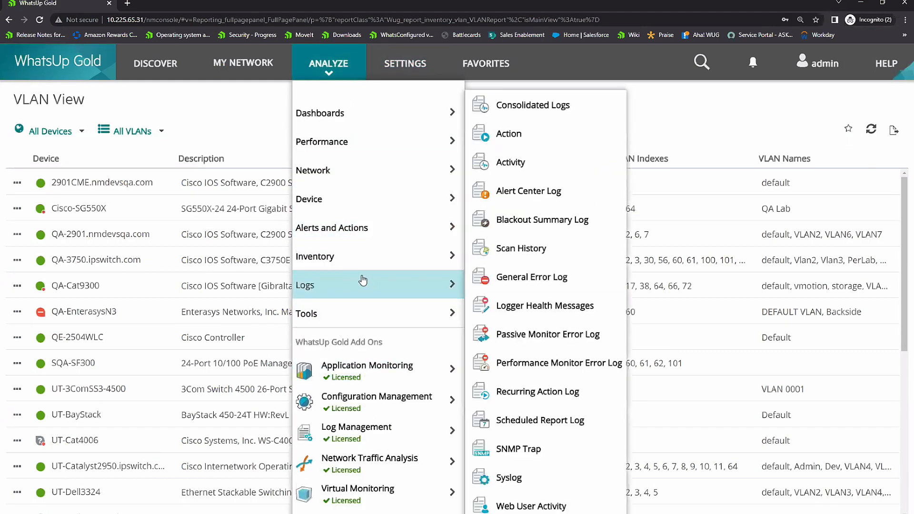
click(404, 72)
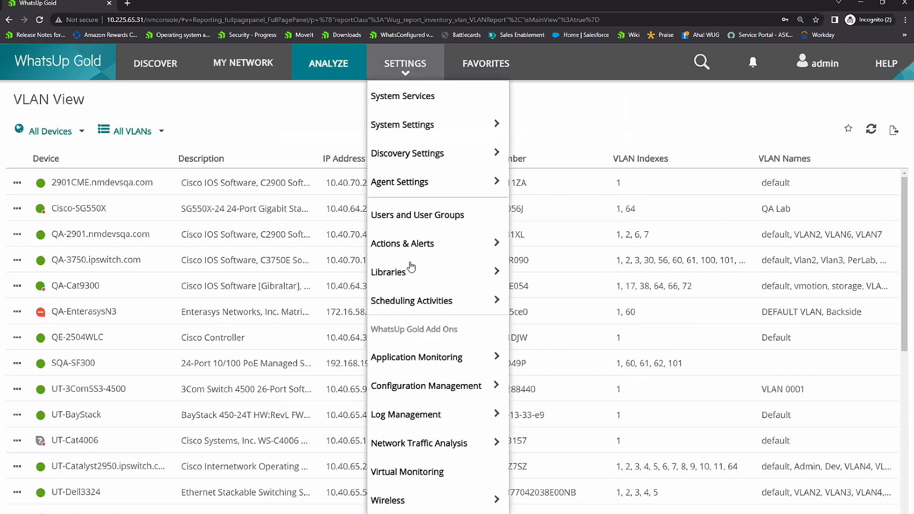
mouse_move(541, 281)
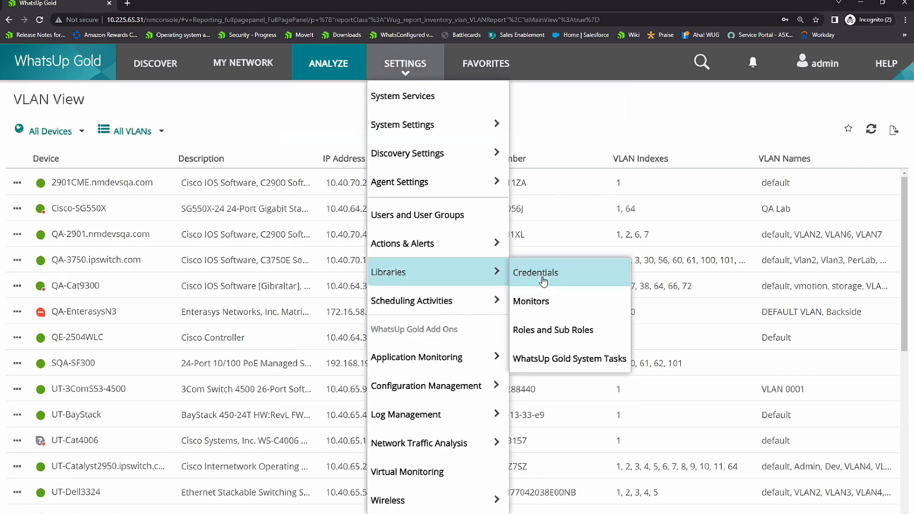
click(555, 337)
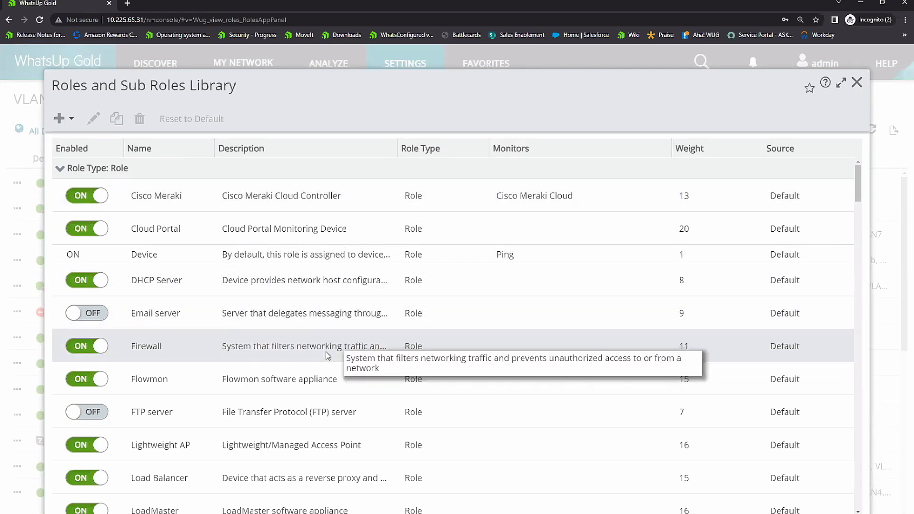
Step: Review the Firewall role's General, Monitors and Action Policy settings, and close the editor and library without saving
click(328, 356)
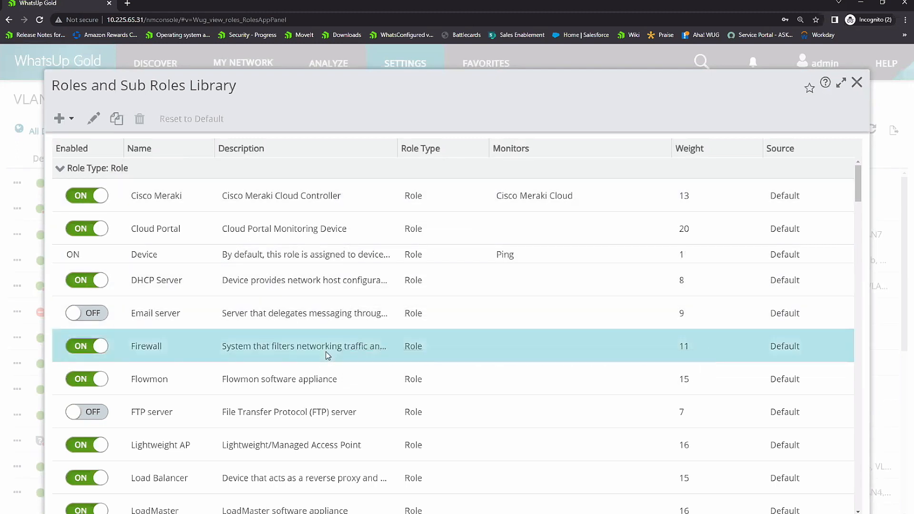
click(93, 119)
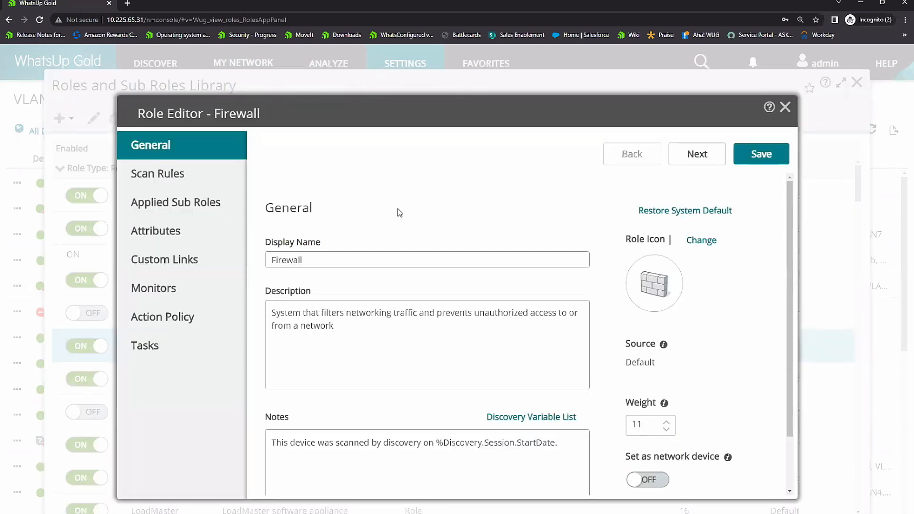
click(168, 292)
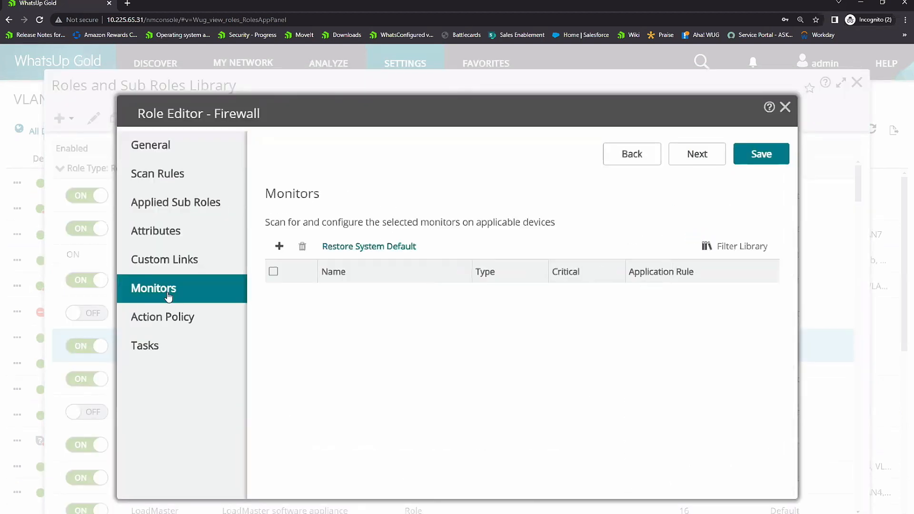
click(170, 314)
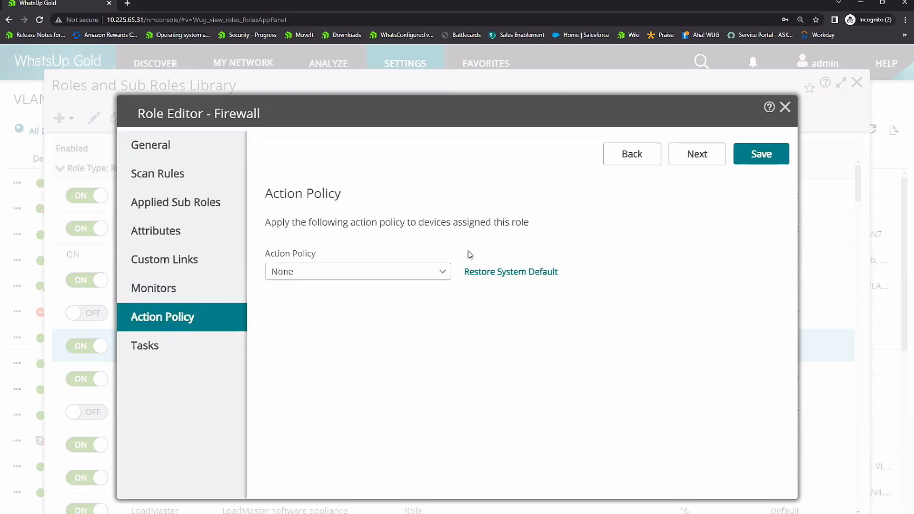
click(785, 109)
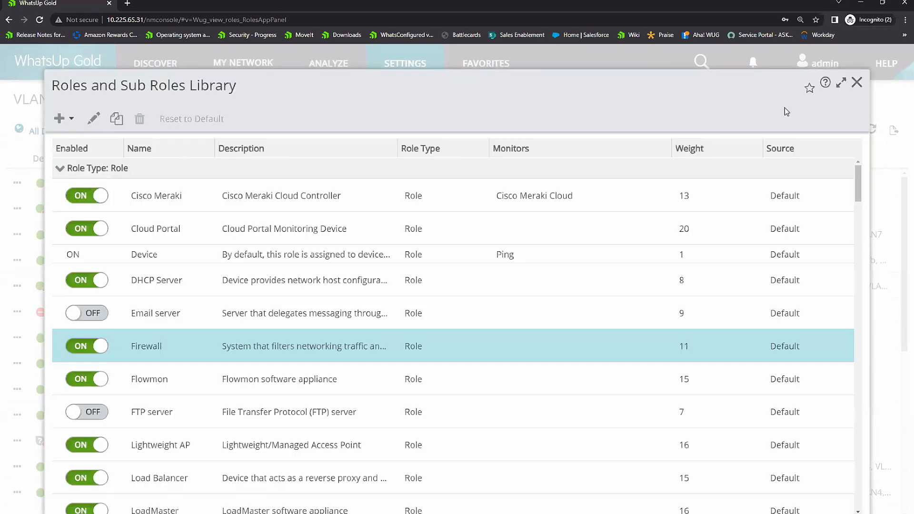
click(857, 84)
Step: Open the Actions and Policies library from the Actions & Alerts settings
click(405, 65)
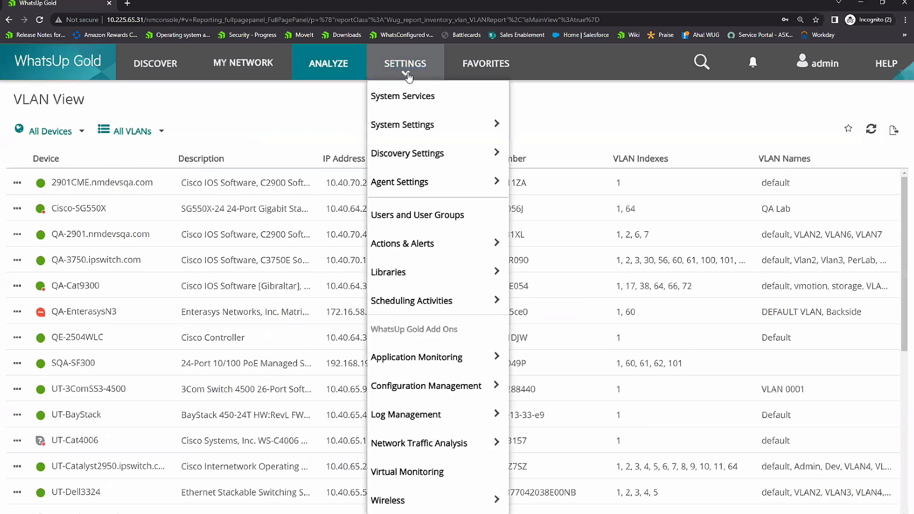
mouse_move(467, 246)
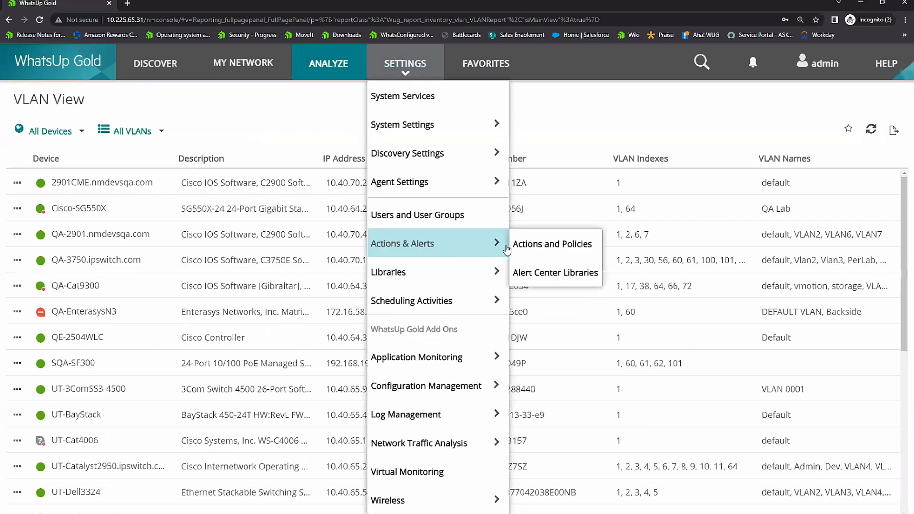
click(535, 251)
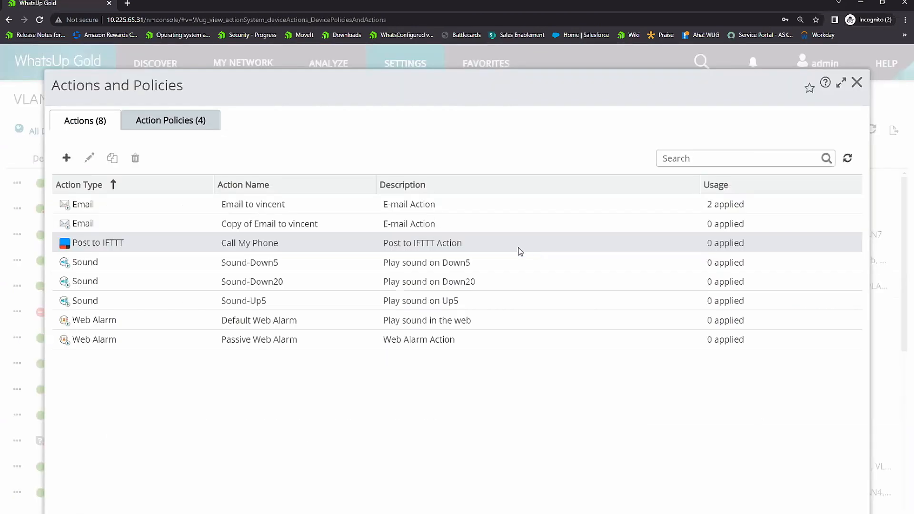
Step: Start a new action and browse the available action types, including ServiceNow incident, Email, Microsoft Teams, Slack and SMS
click(67, 159)
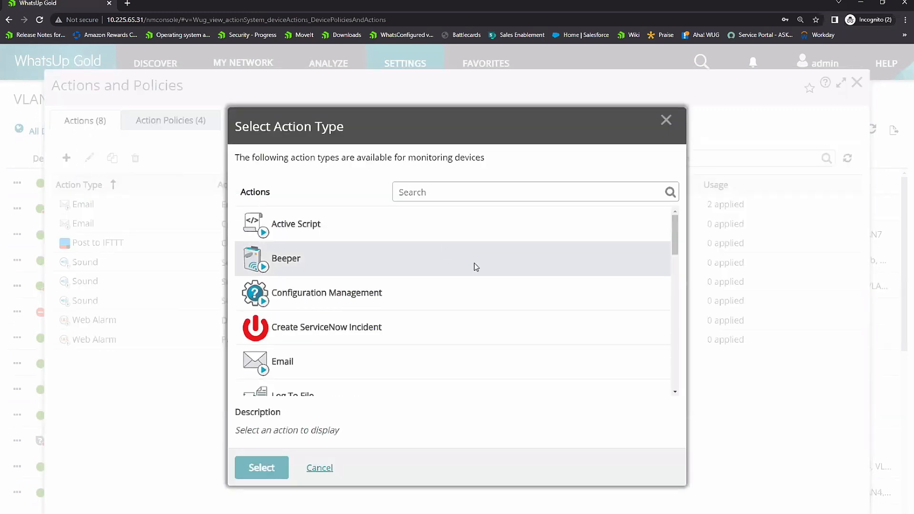
scroll(474, 267, down, 1)
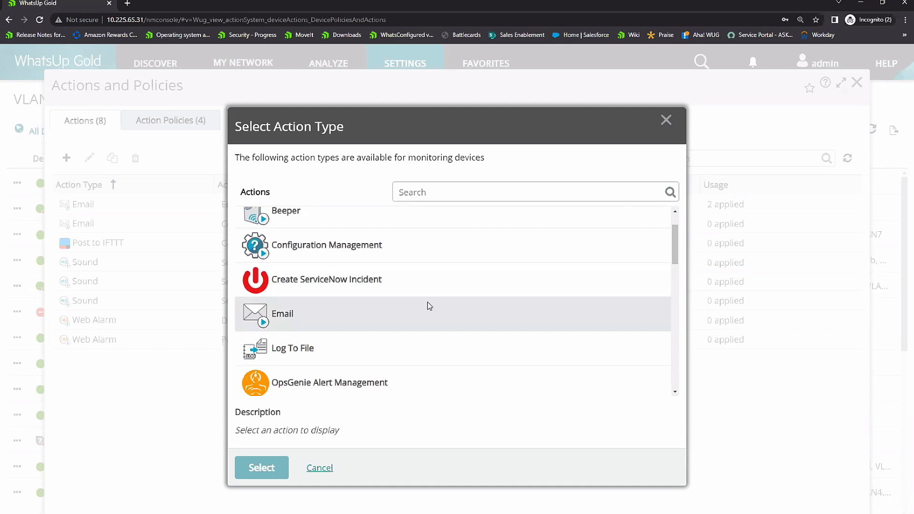
scroll(429, 305, down, 3)
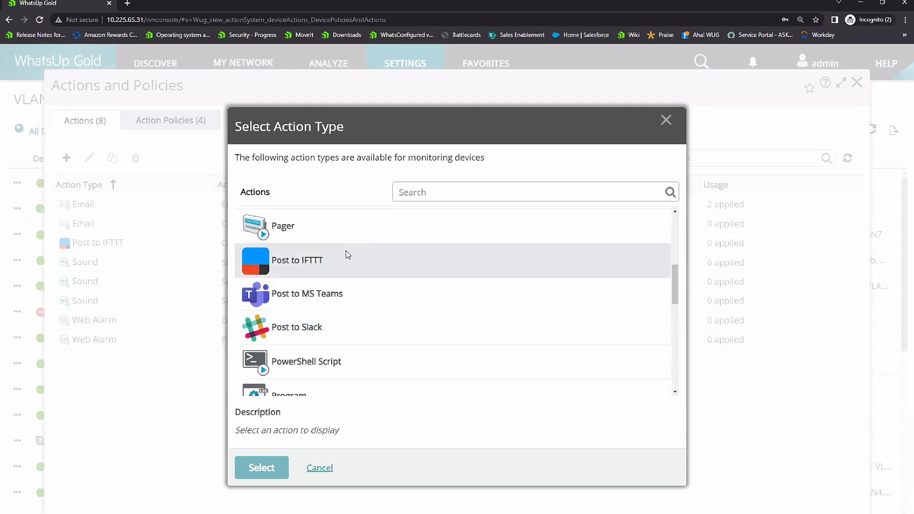
scroll(429, 286, down, 3)
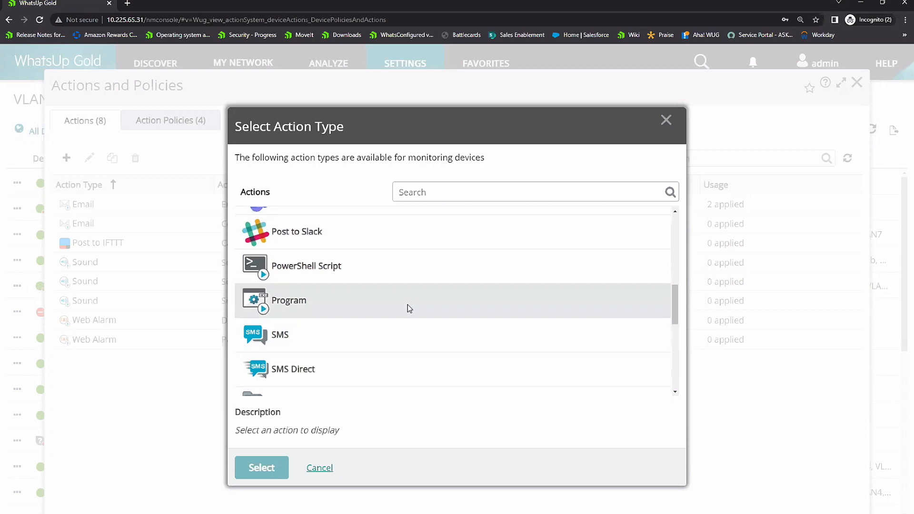
scroll(396, 300, down, 1)
scroll(394, 300, up, 5)
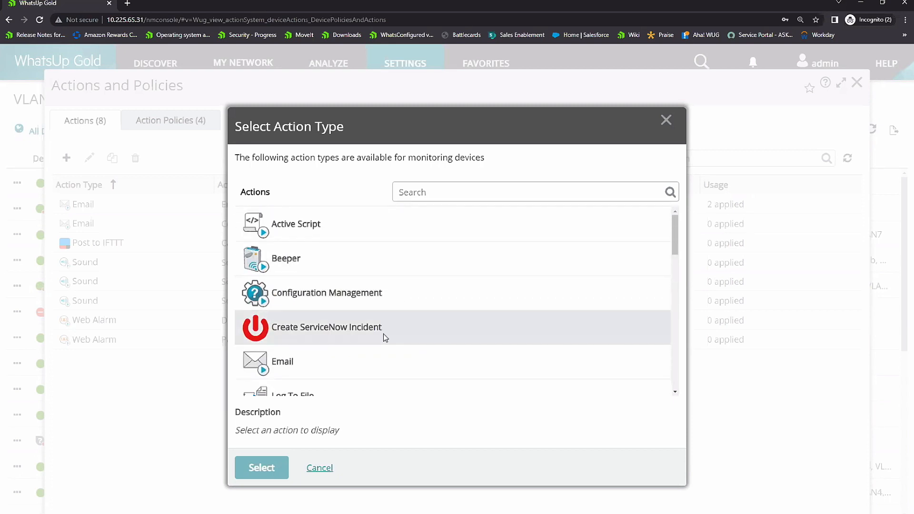
scroll(387, 334, down, 3)
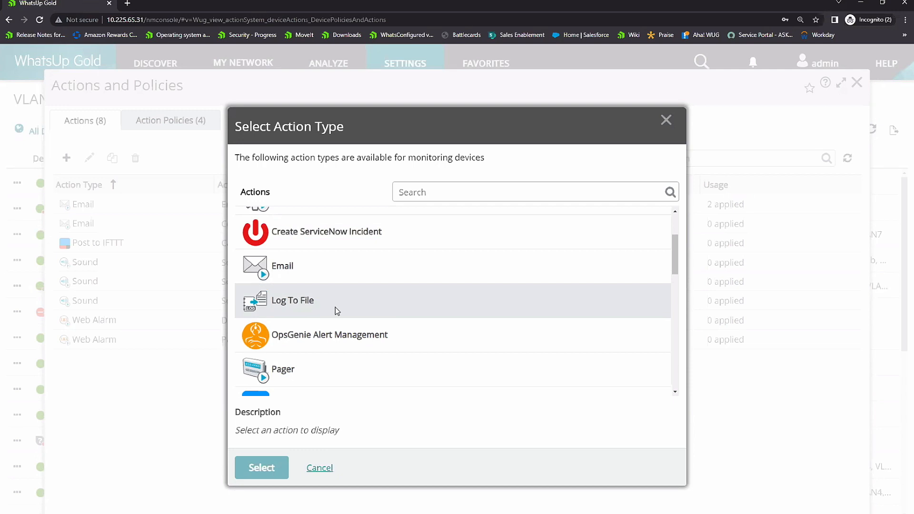
scroll(336, 310, up, 3)
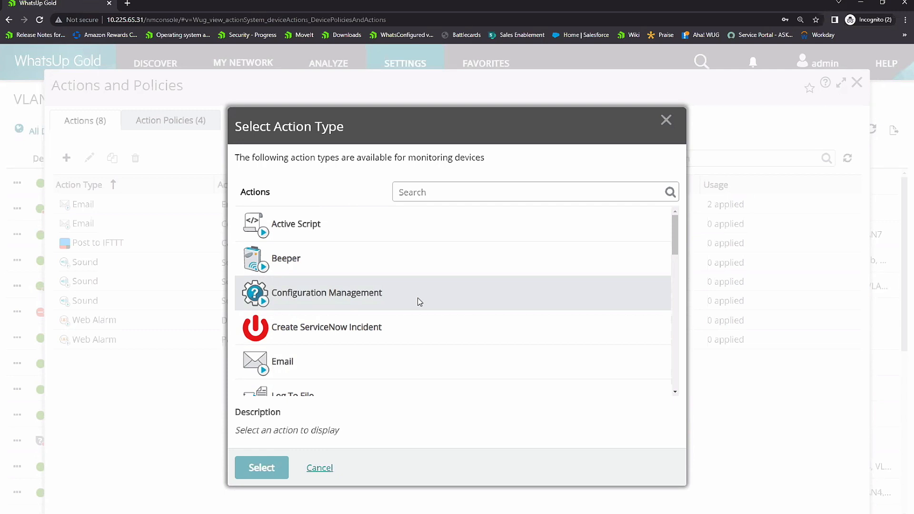
Step: Go through the whole action type list again, down to Service Restart, VMware, Web Alarm and Windows Event Log, and return to its start
scroll(422, 299, down, 5)
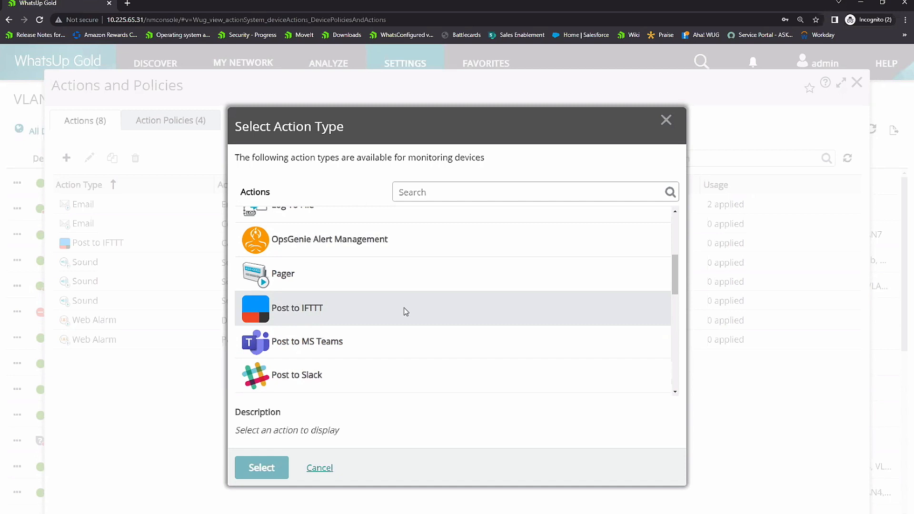
scroll(403, 307, down, 2)
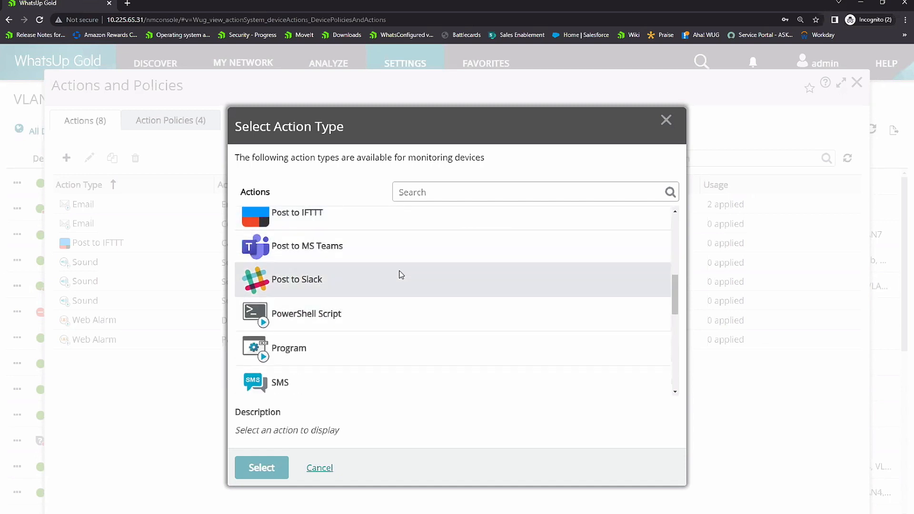
scroll(401, 275, down, 1)
scroll(401, 275, down, 3)
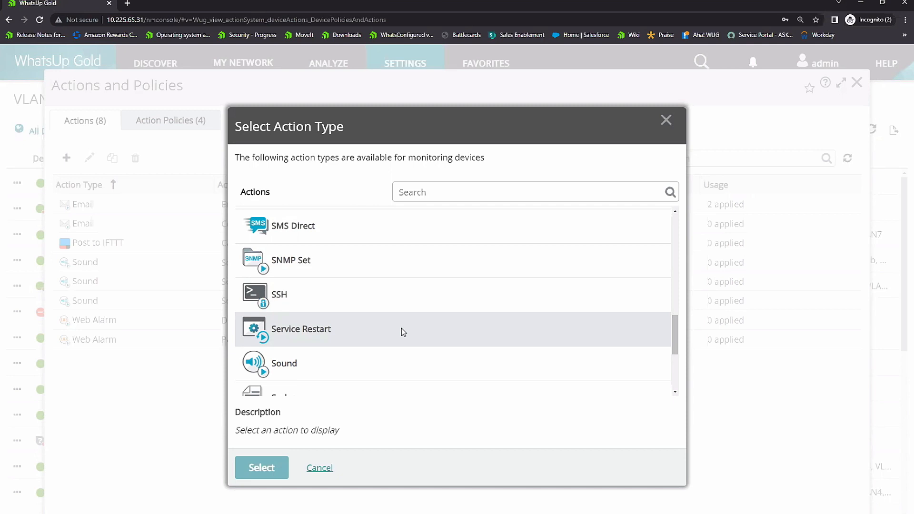
scroll(400, 314, down, 1)
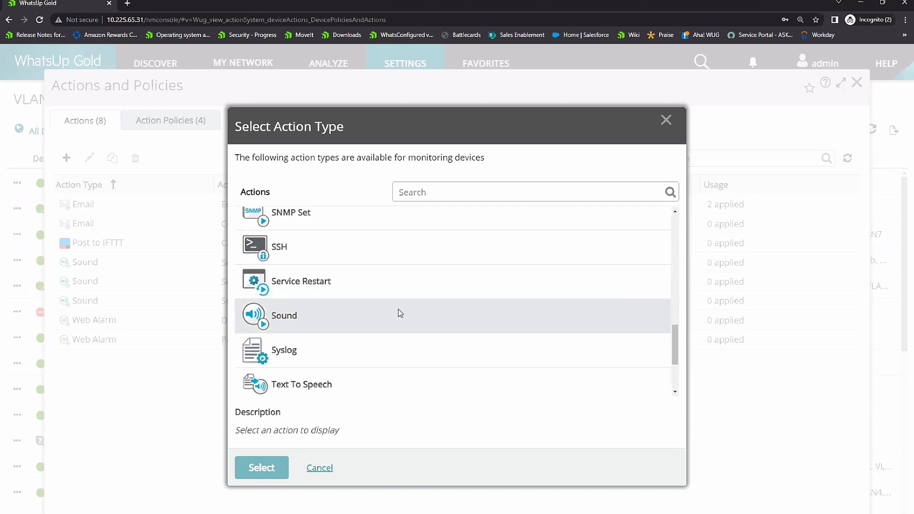
scroll(400, 313, down, 1)
scroll(400, 313, down, 1)
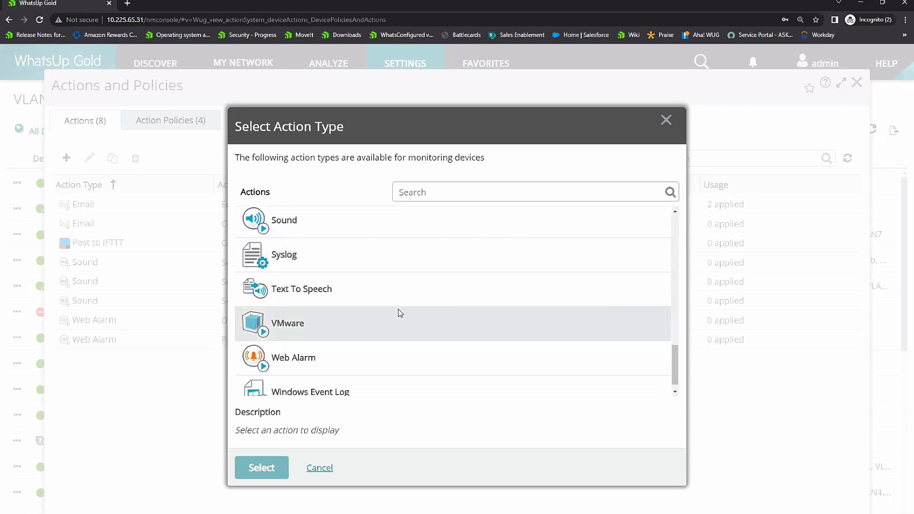
scroll(373, 327, up, 8)
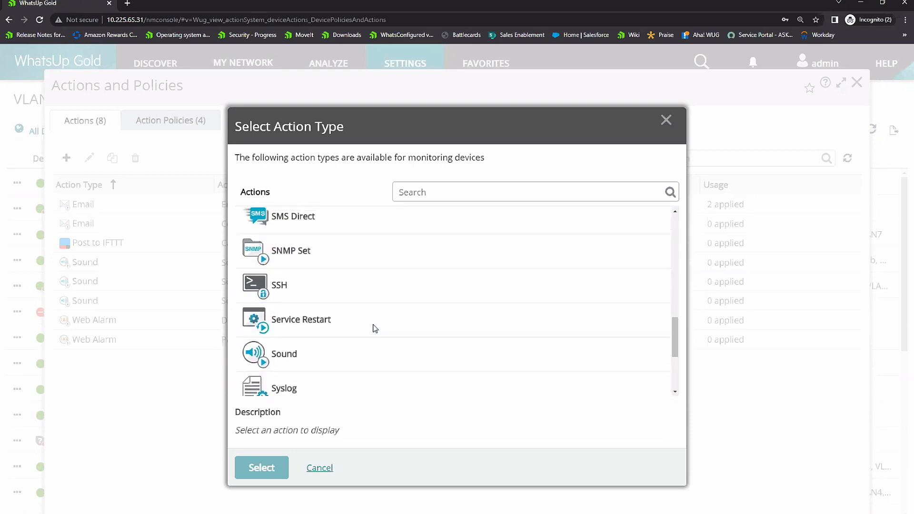
scroll(374, 328, up, 3)
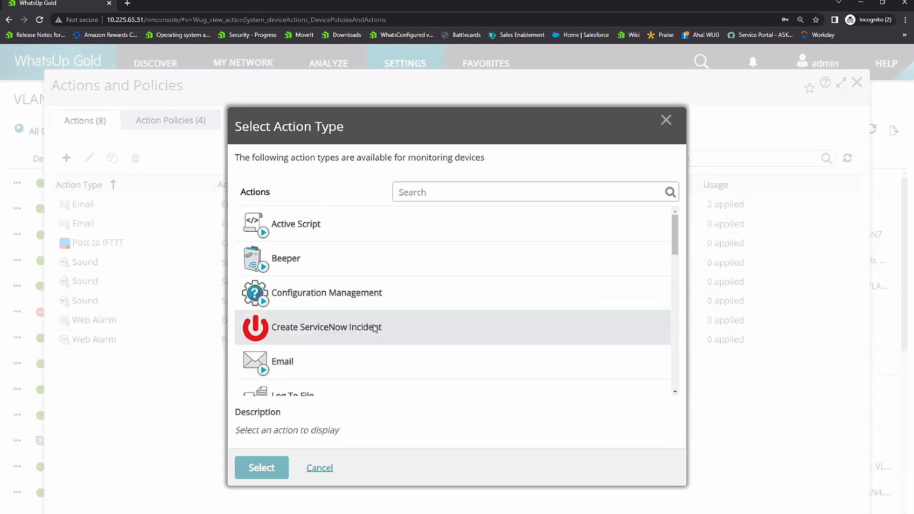
Step: Cancel the new action and open Application and Profile Setup from the Application Monitoring settings
click(326, 469)
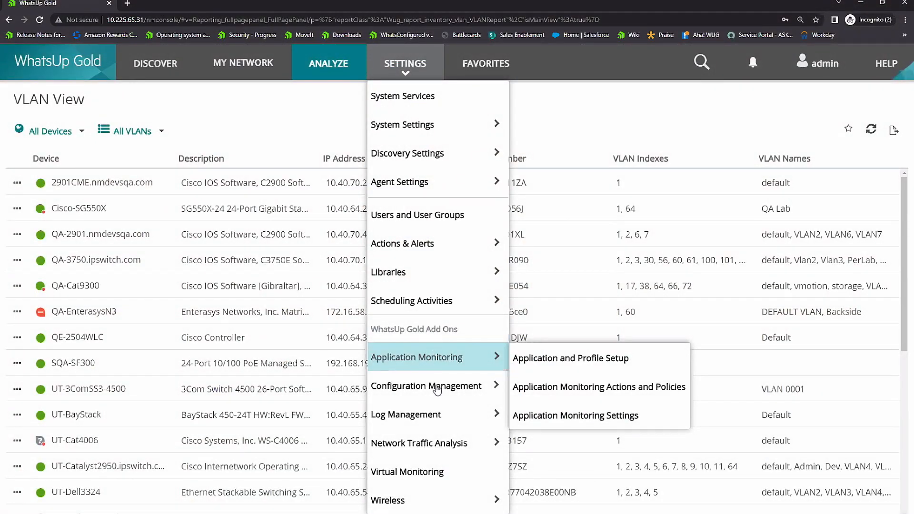
mouse_move(453, 355)
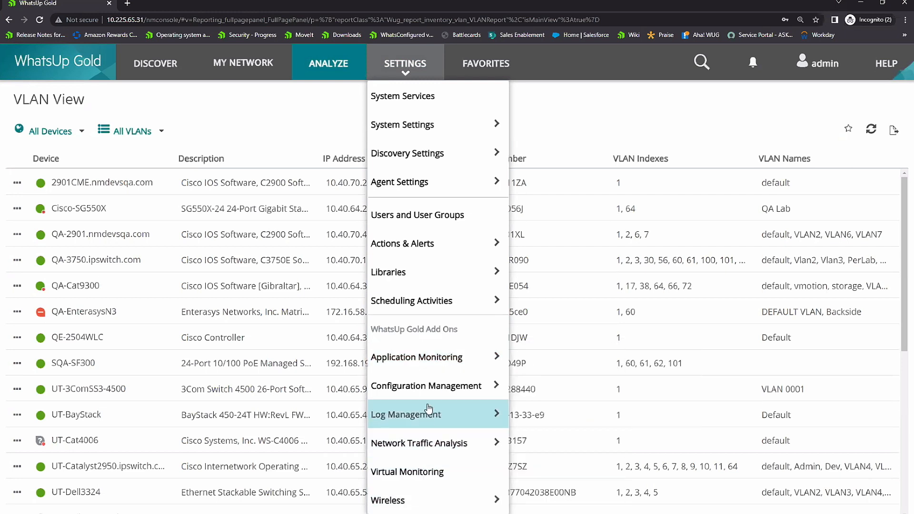
mouse_move(435, 367)
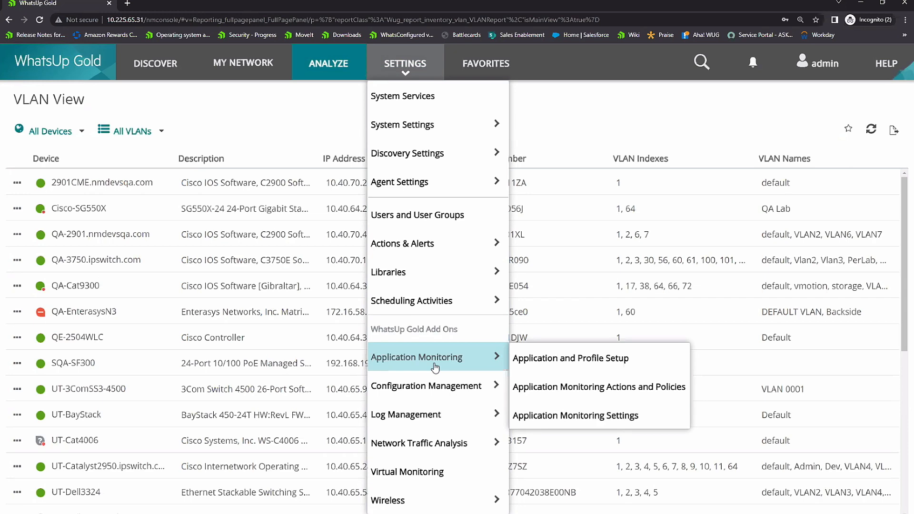
click(541, 367)
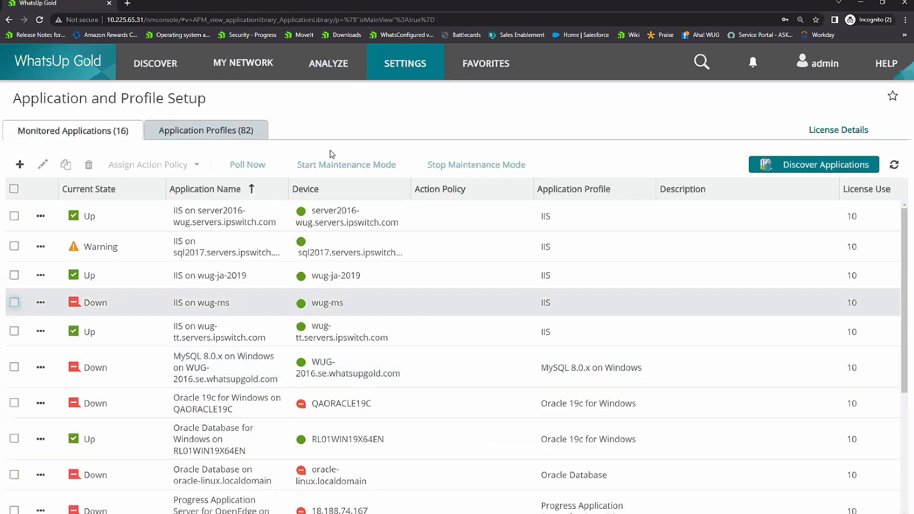
Step: Browse the application profiles from Apache, Cisco and MySQL through MOVEit and WhatsUp Gold to the Active Directory Controller profiles
click(214, 131)
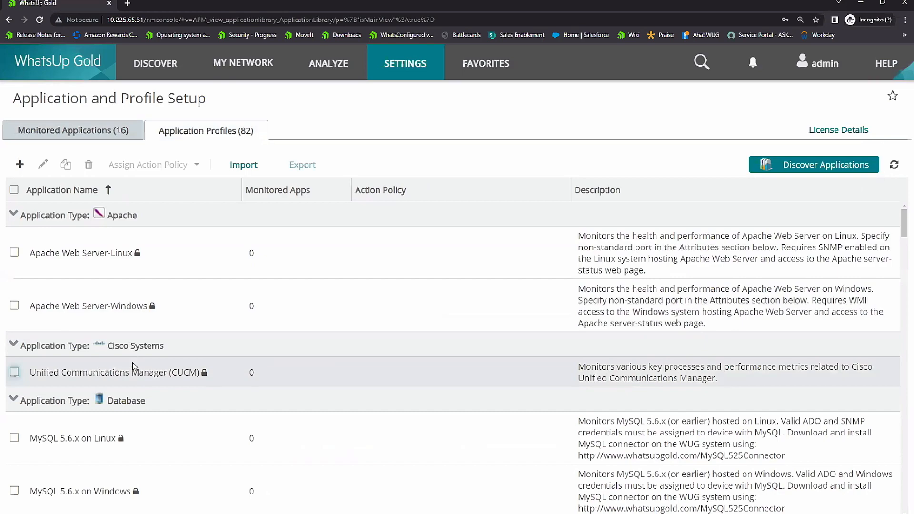
scroll(139, 360, down, 3)
scroll(145, 359, down, 10)
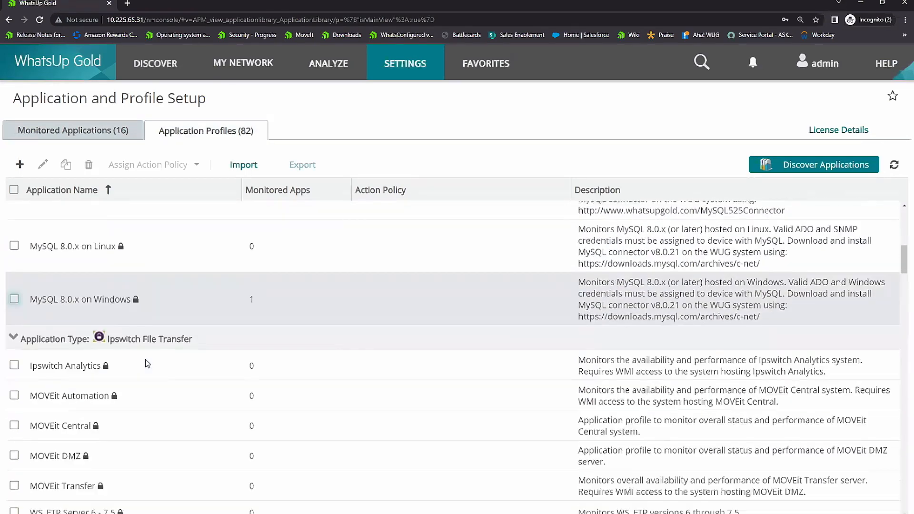
scroll(149, 373, down, 6)
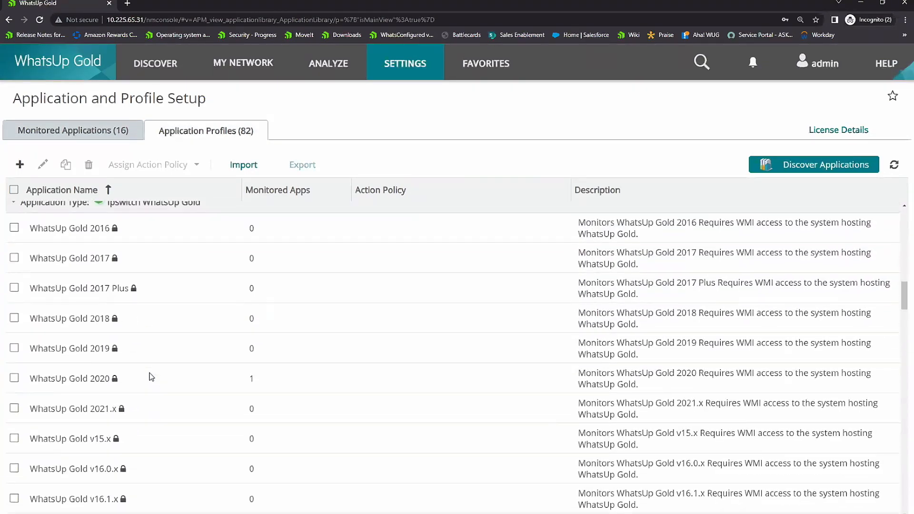
scroll(151, 378, down, 6)
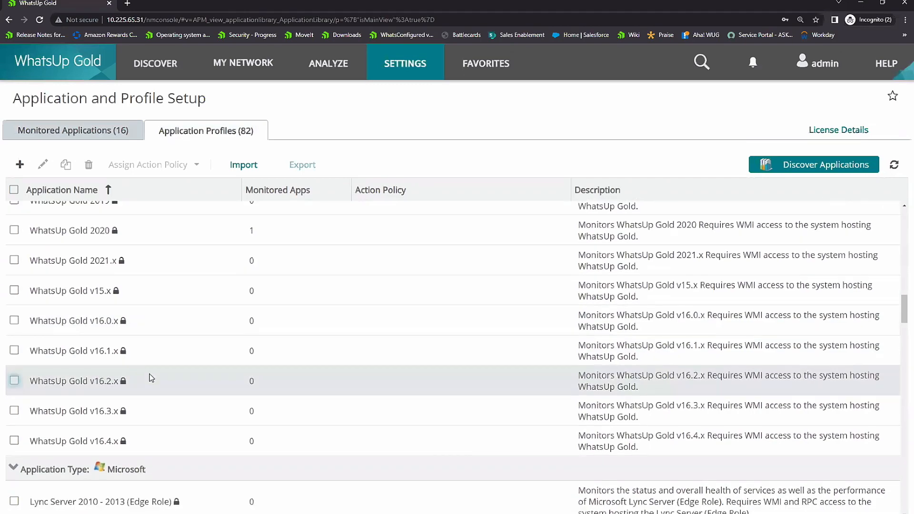
scroll(151, 376, down, 6)
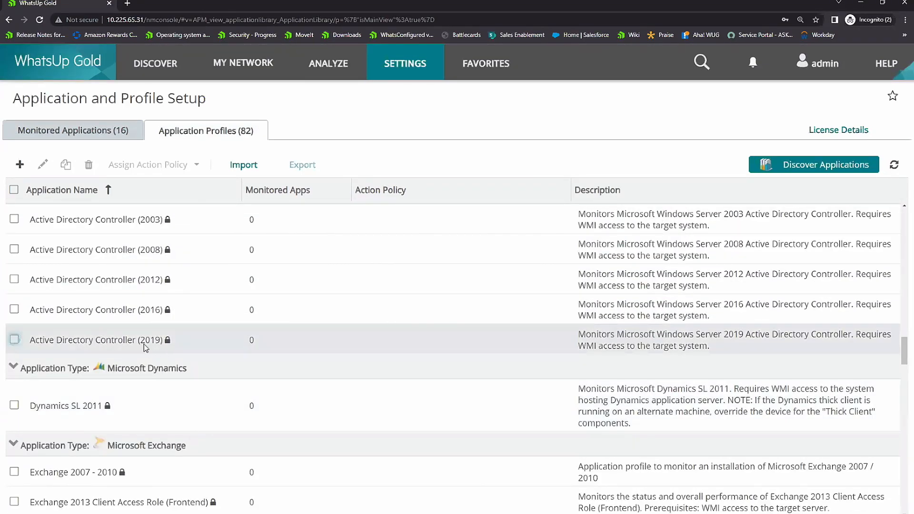
Step: Review the components of the Active Directory Controller (2019) profile, down to its DNS services, then cancel the editor and deselect the profile
click(145, 341)
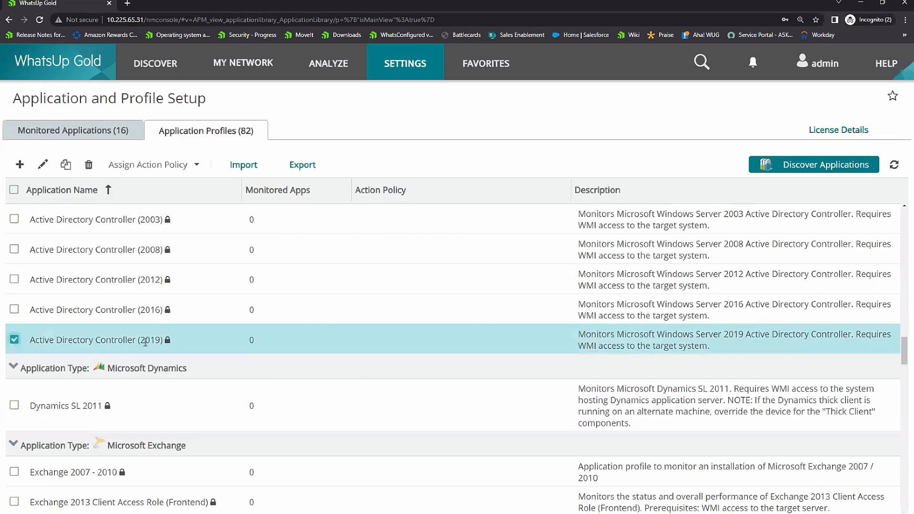
click(42, 164)
click(319, 203)
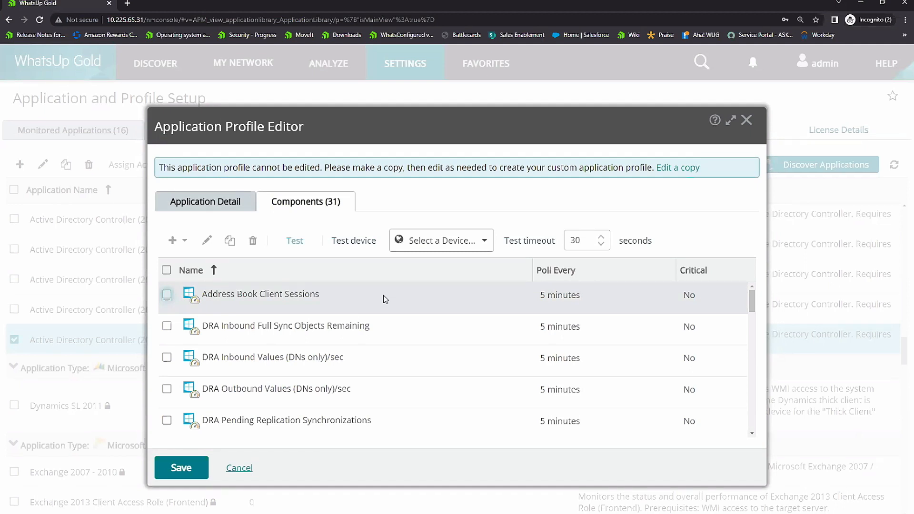
scroll(383, 296, down, 3)
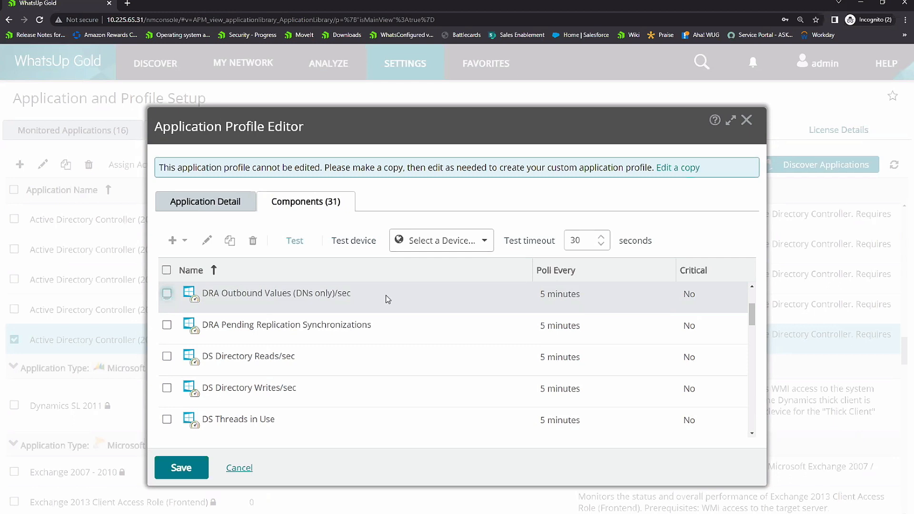
scroll(394, 328, down, 3)
scroll(394, 331, down, 3)
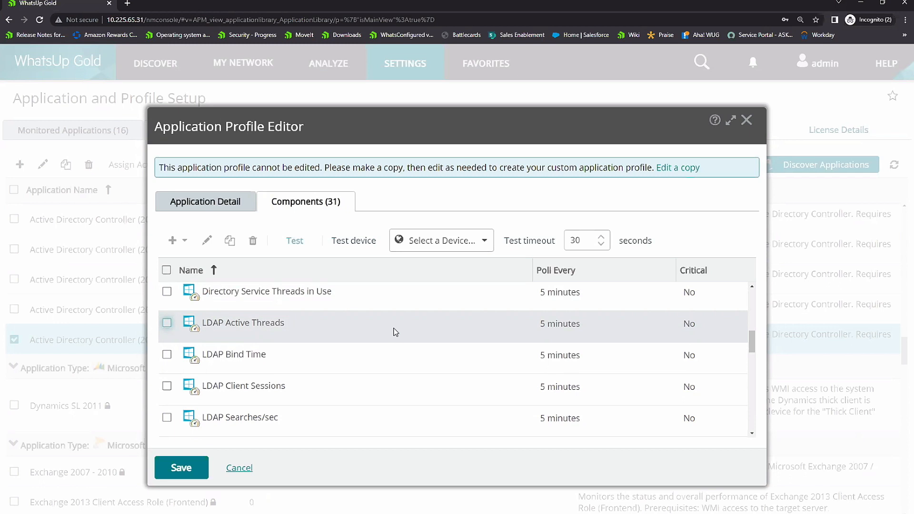
scroll(394, 332, down, 3)
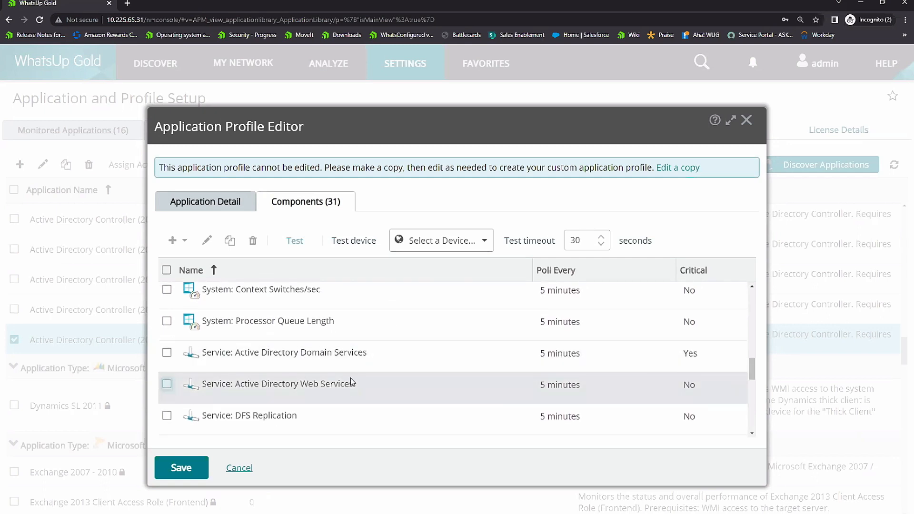
scroll(350, 378, down, 1)
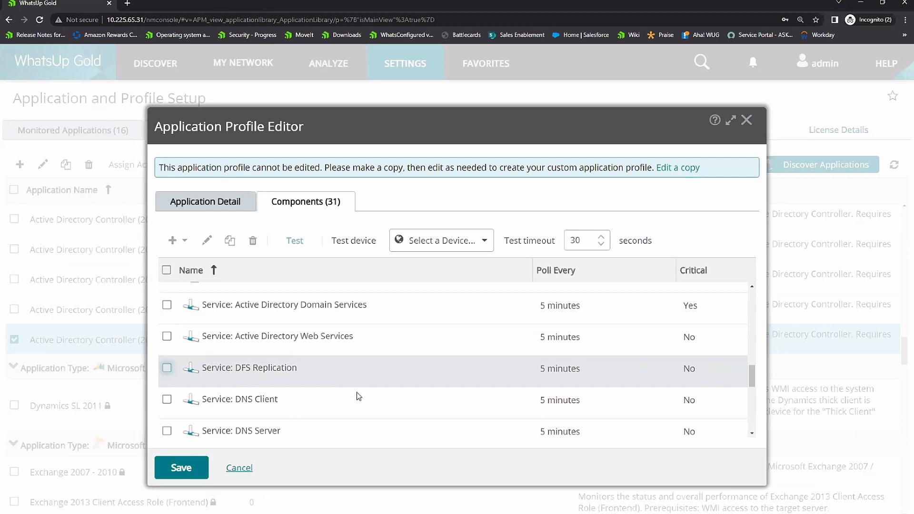
click(238, 468)
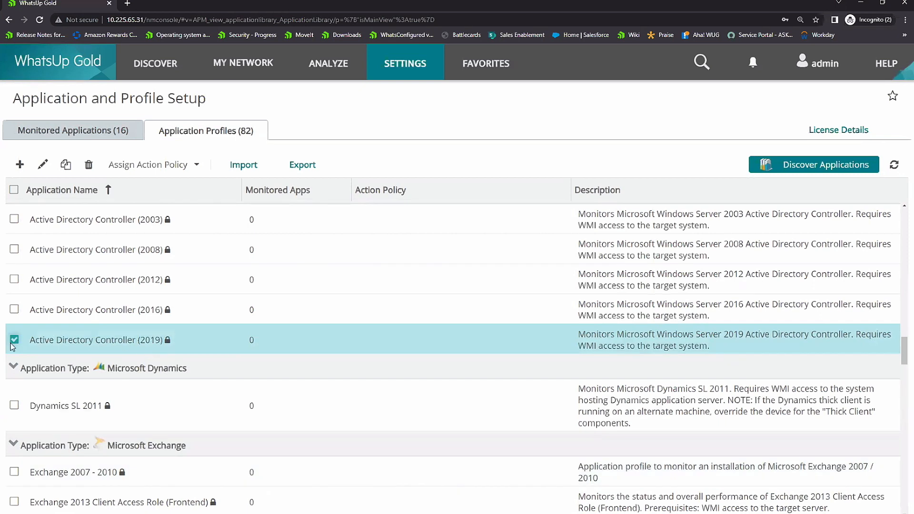
click(226, 354)
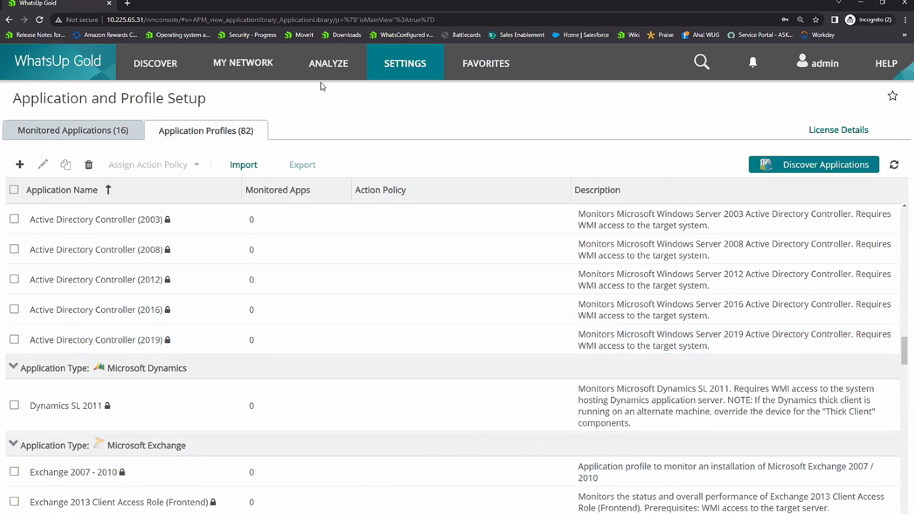
Step: Open the Application Monitoring Dashboard and examine the component states listed in the Application State Summary
click(328, 66)
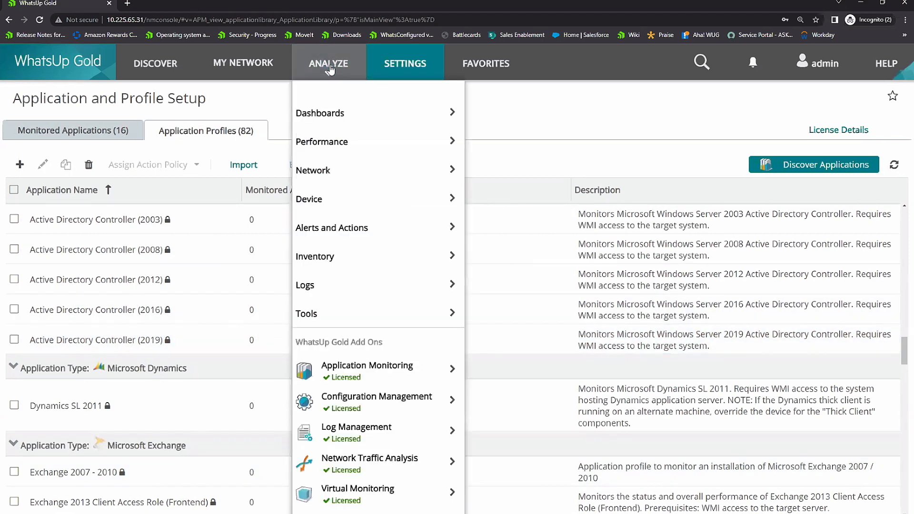
mouse_move(357, 371)
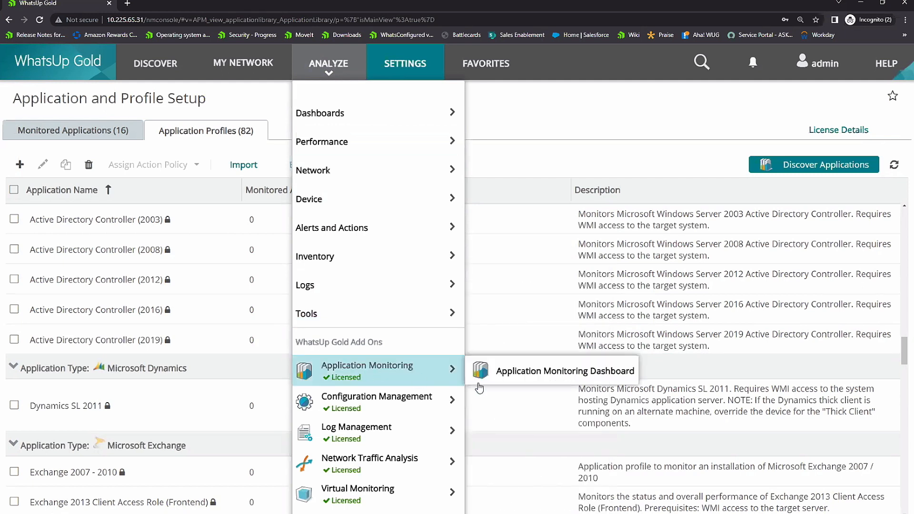
click(517, 376)
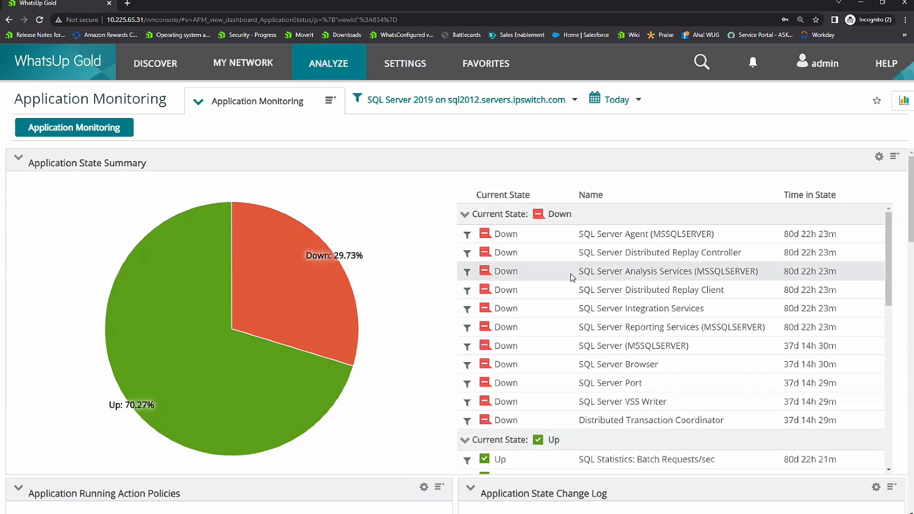
scroll(573, 277, down, 2)
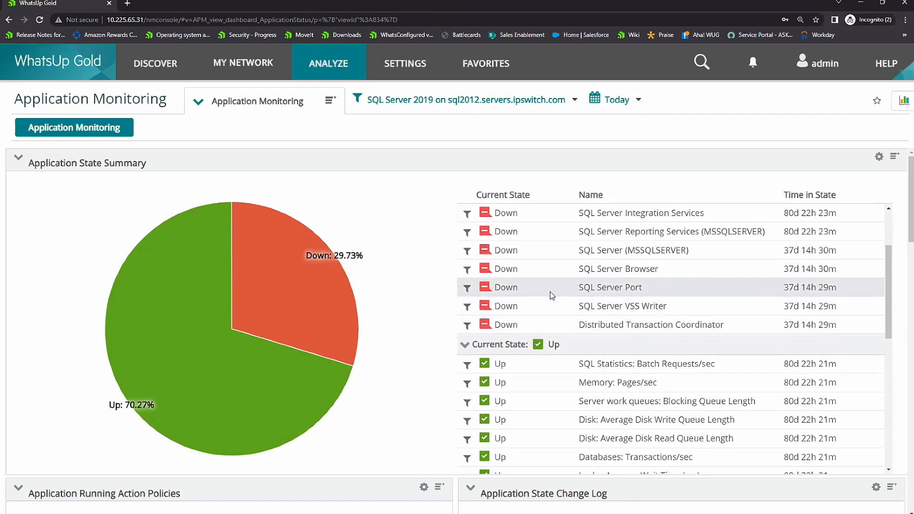
scroll(579, 341, down, 5)
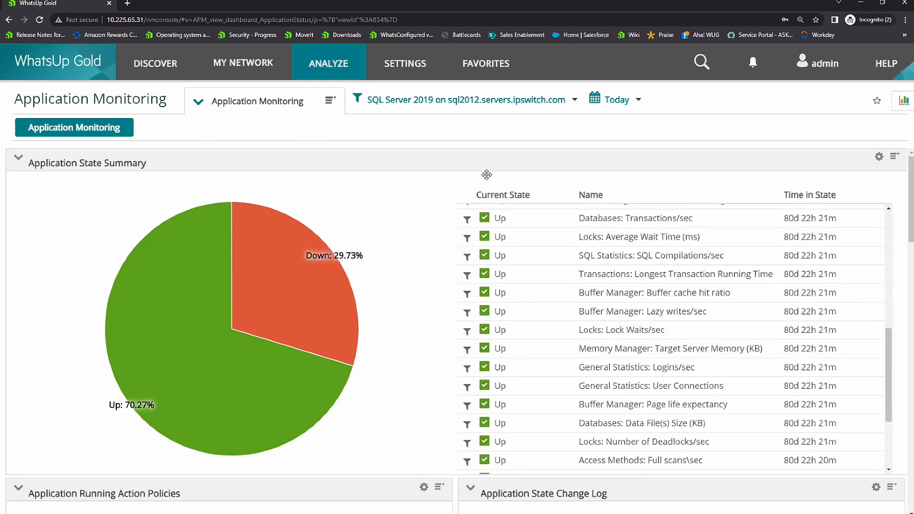
Step: Open the Configuration Management System Script Library and look over the generic Cisco backup, restore and password scripts
click(406, 68)
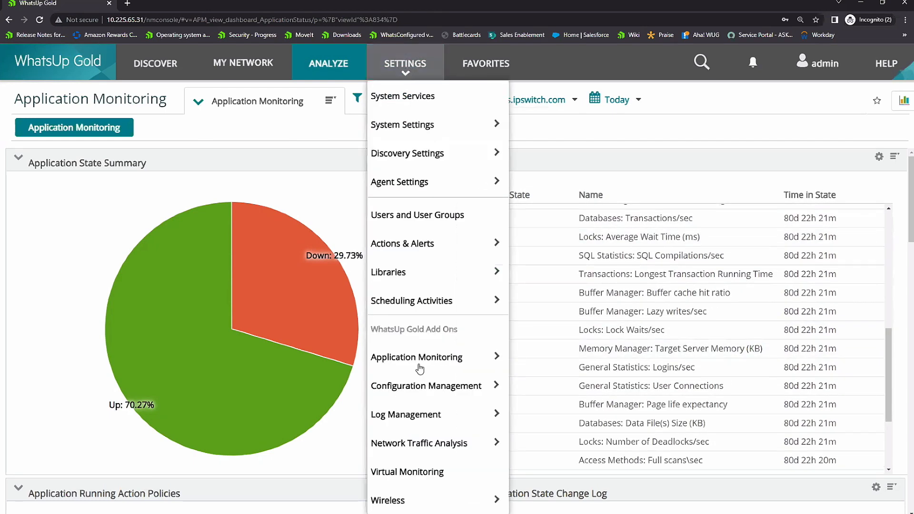
mouse_move(506, 385)
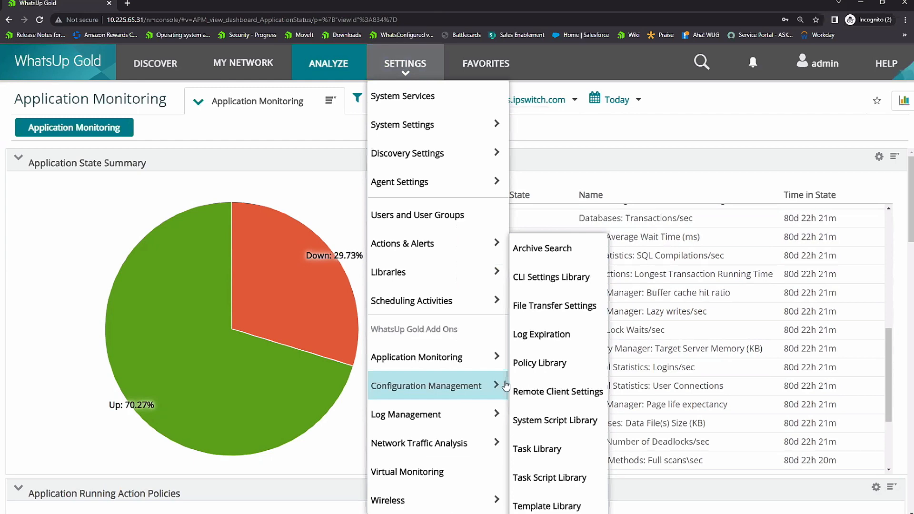
click(544, 421)
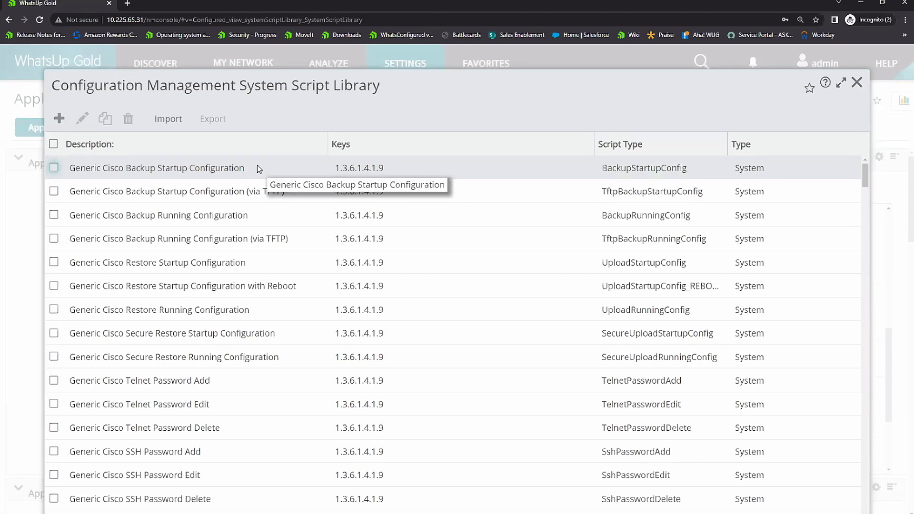
scroll(276, 414, down, 1)
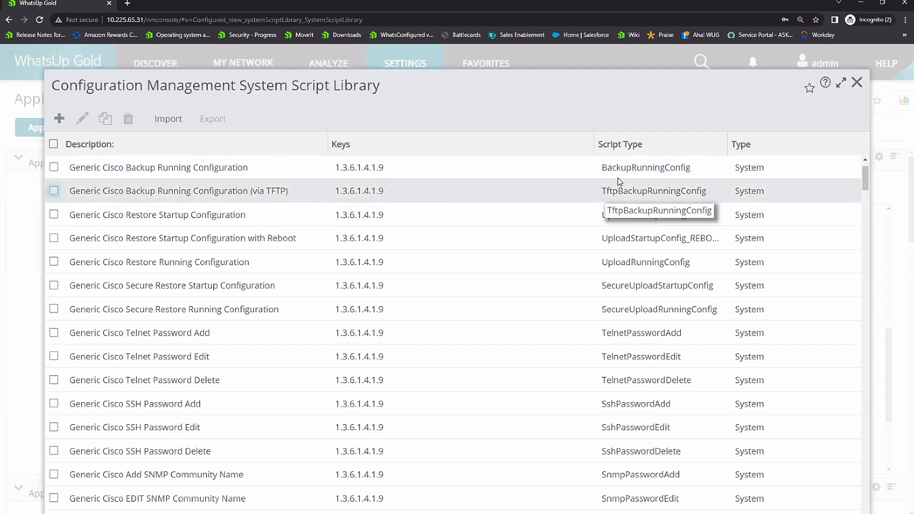
Step: Read through the Generic Cisco Telnet Password Add script, then cancel, deselect it and close the script library
click(573, 328)
click(81, 118)
scroll(385, 388, down, 3)
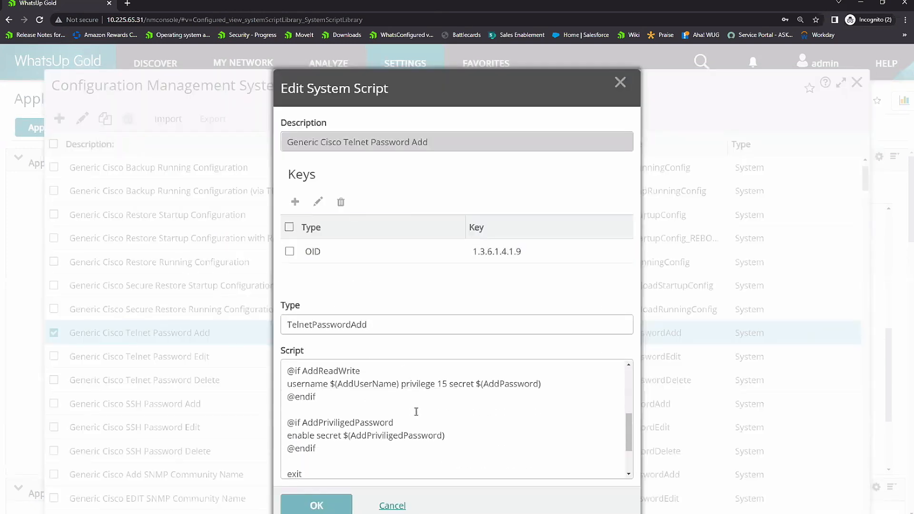
scroll(416, 412, up, 3)
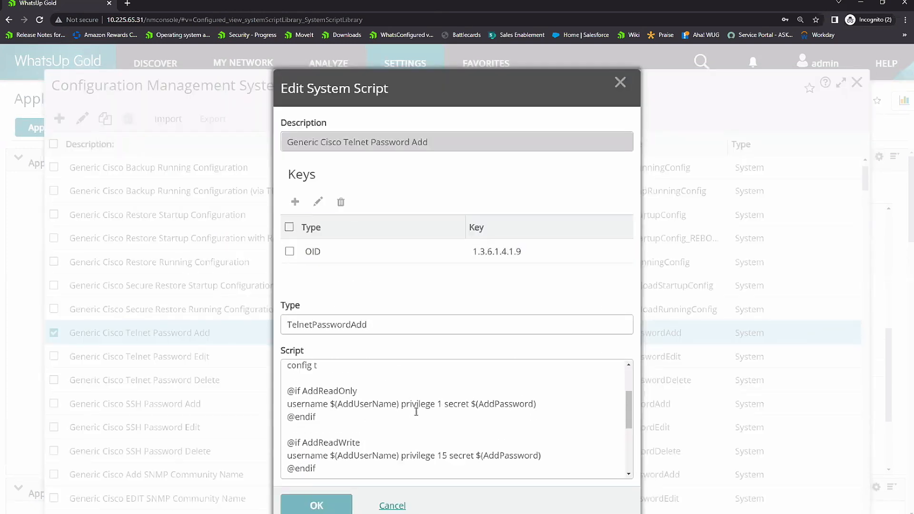
click(392, 505)
click(54, 333)
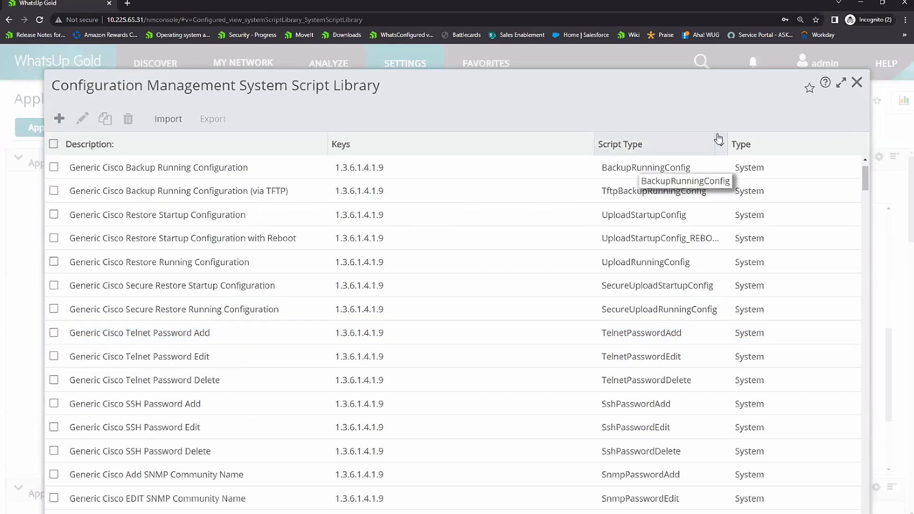
click(856, 83)
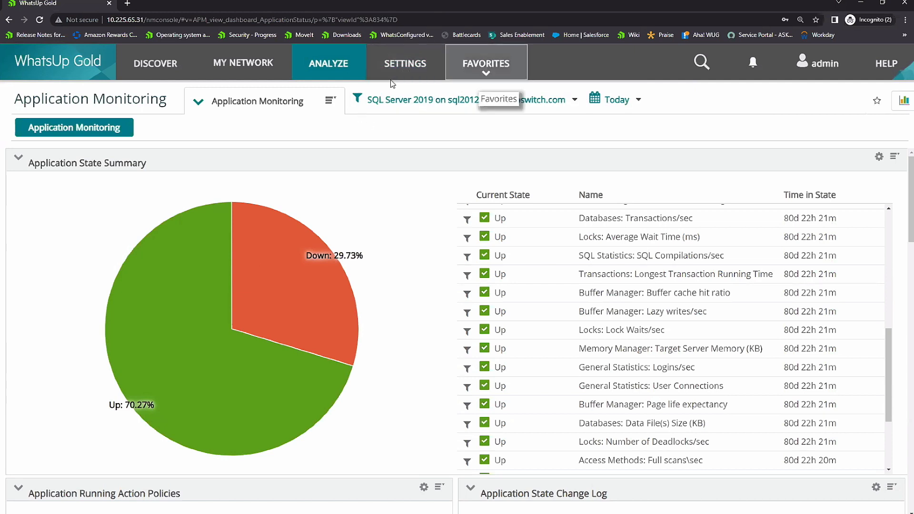
Step: Open the Backup Startup task from the Configuration Management Task Library and review its general settings, assigned devices and schedule
click(405, 65)
mouse_move(424, 387)
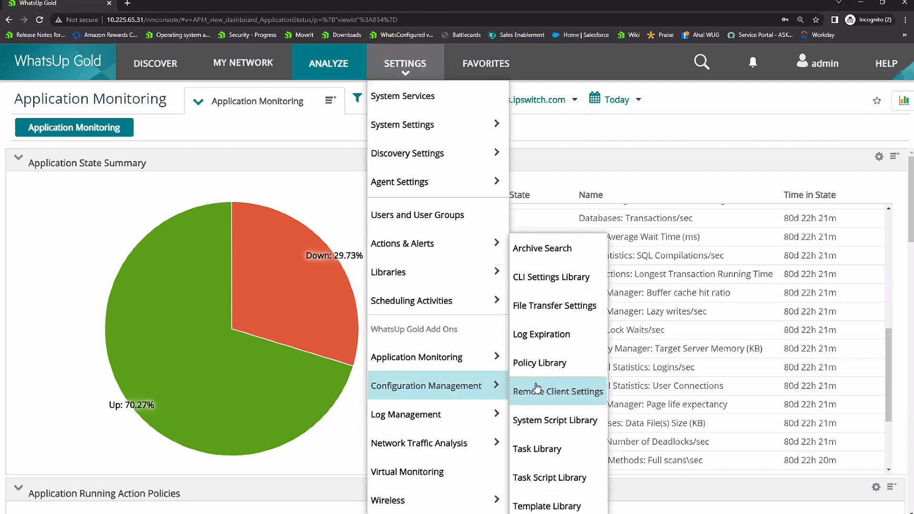
click(547, 450)
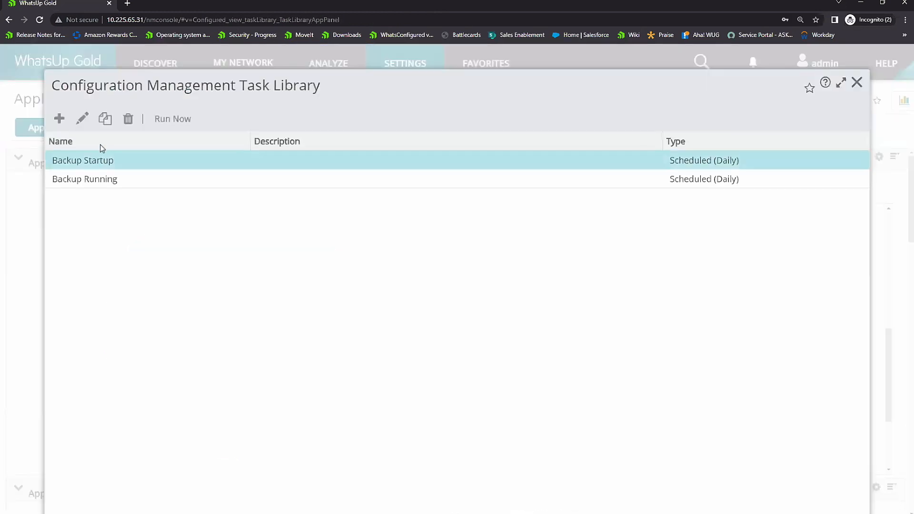
click(82, 120)
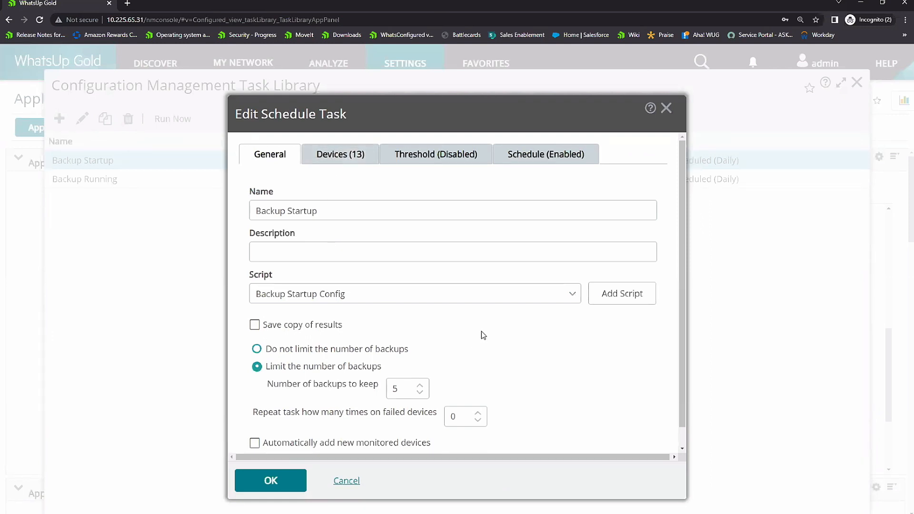
click(349, 159)
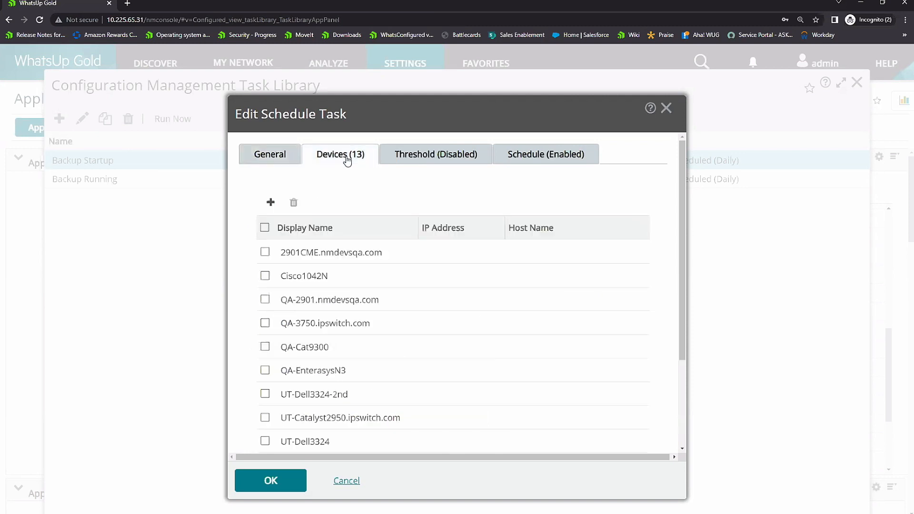
click(270, 202)
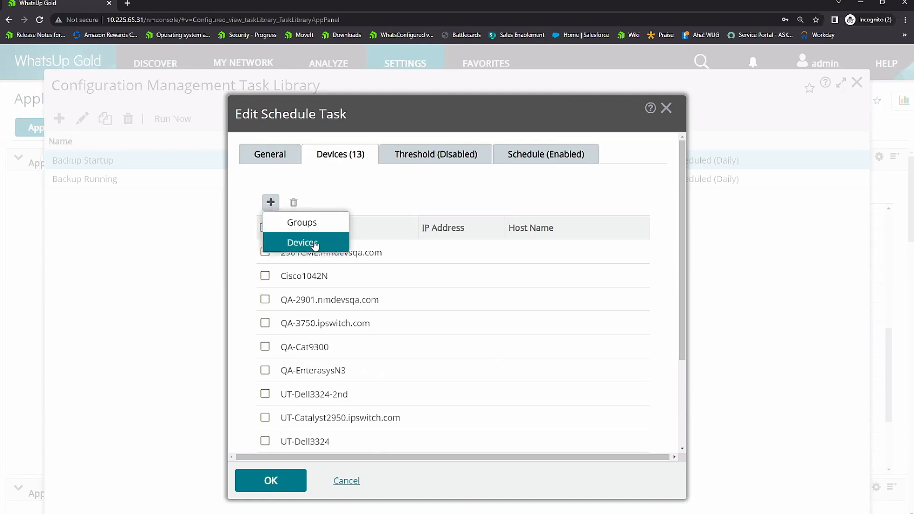
click(523, 162)
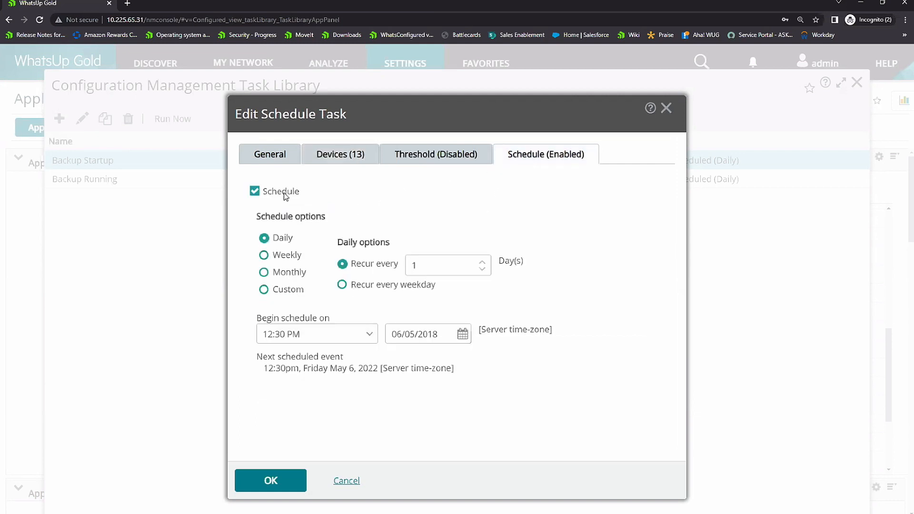
Step: Enable the Backup Startup task's threshold, review its alert conditions and the selectable compliance policies, then cancel the policy selection
click(432, 161)
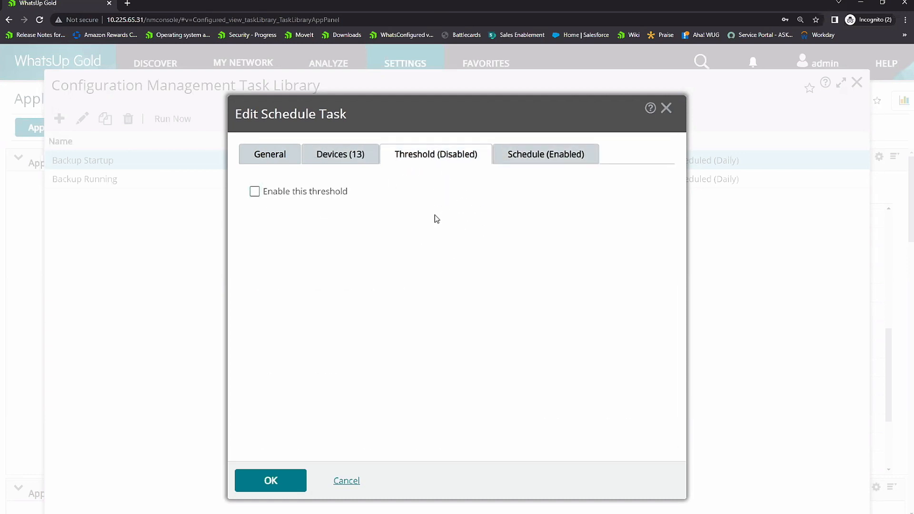
click(255, 192)
drag(290, 310, 443, 308)
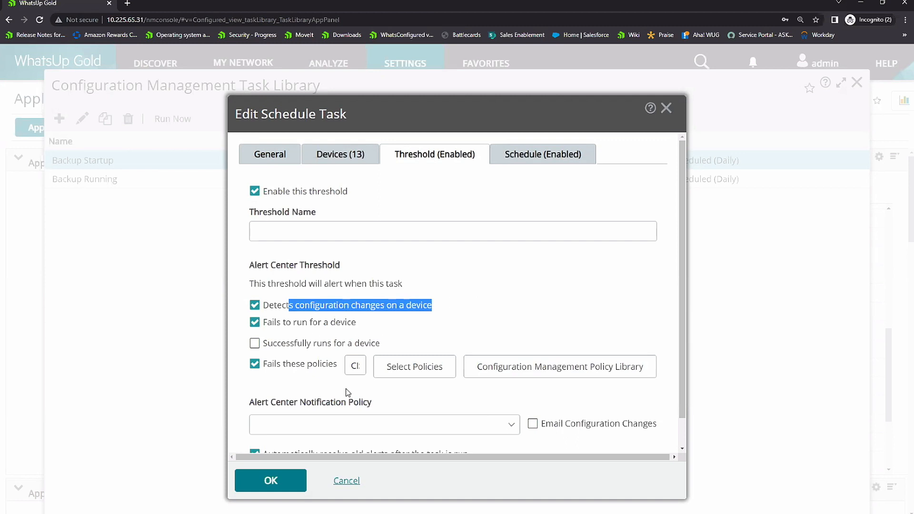
scroll(336, 344, down, 1)
drag(284, 335, 328, 333)
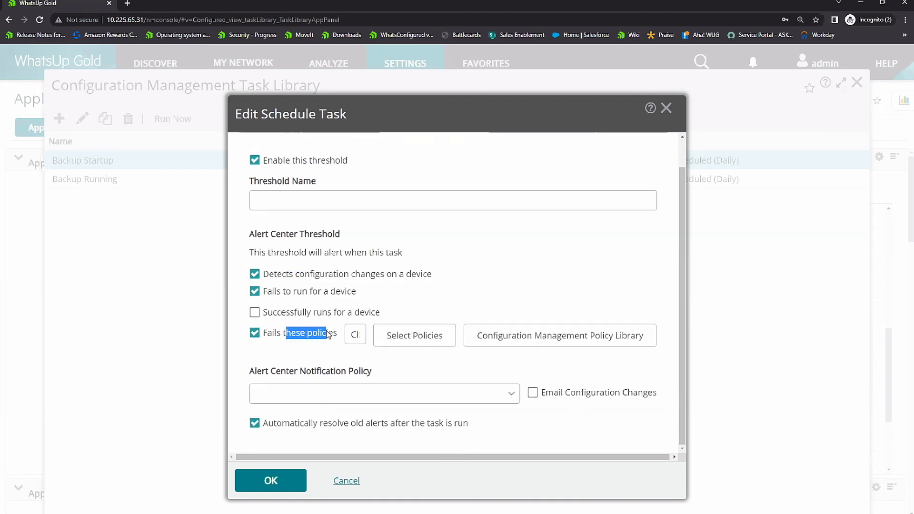
click(429, 341)
scroll(379, 245, down, 2)
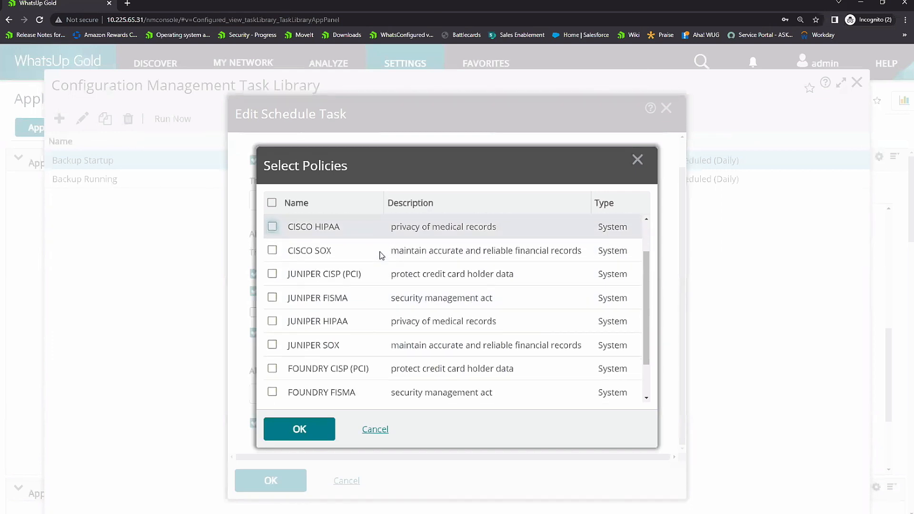
scroll(378, 269, up, 2)
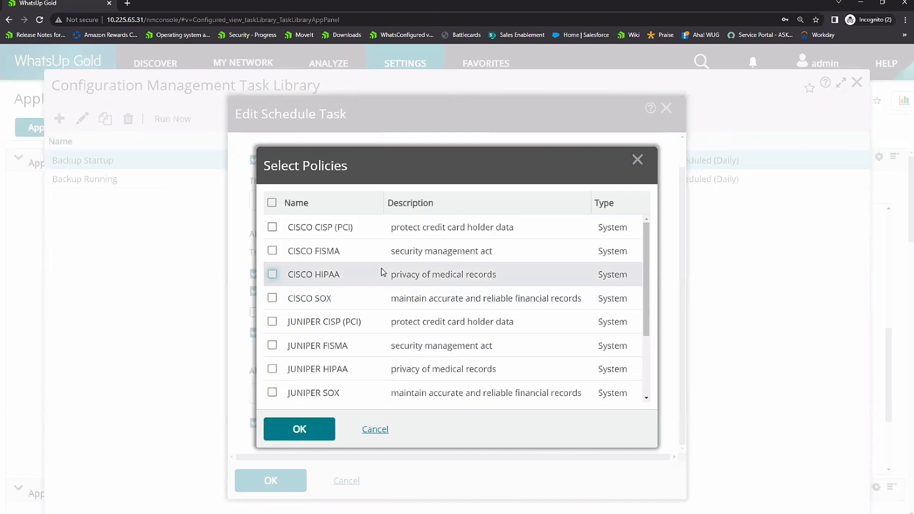
click(381, 431)
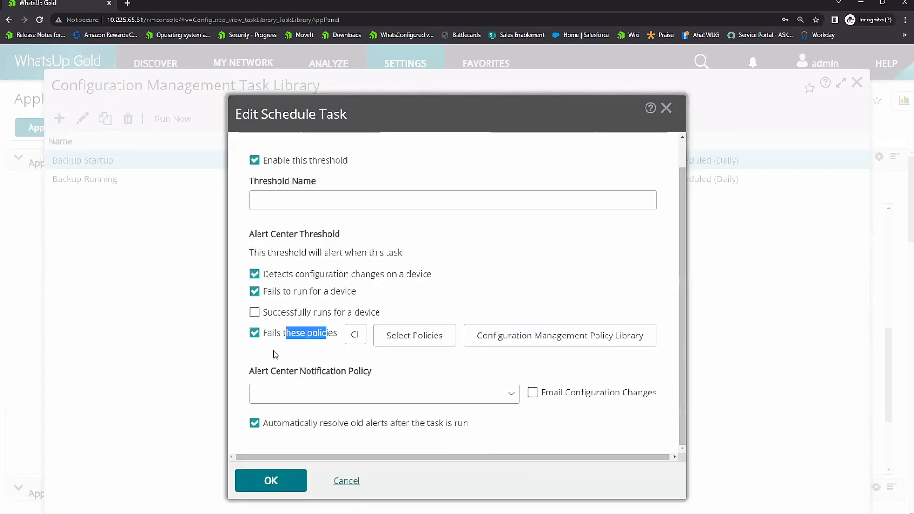
Step: Turn off the failed-policies condition and turn on Email Configuration Changes, then discard the task edits and close the task library
click(255, 333)
click(532, 393)
click(356, 482)
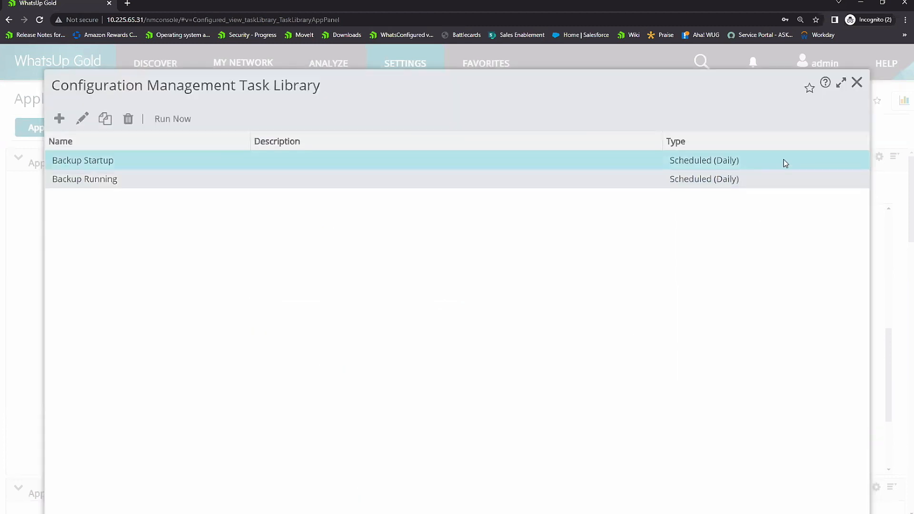
click(857, 83)
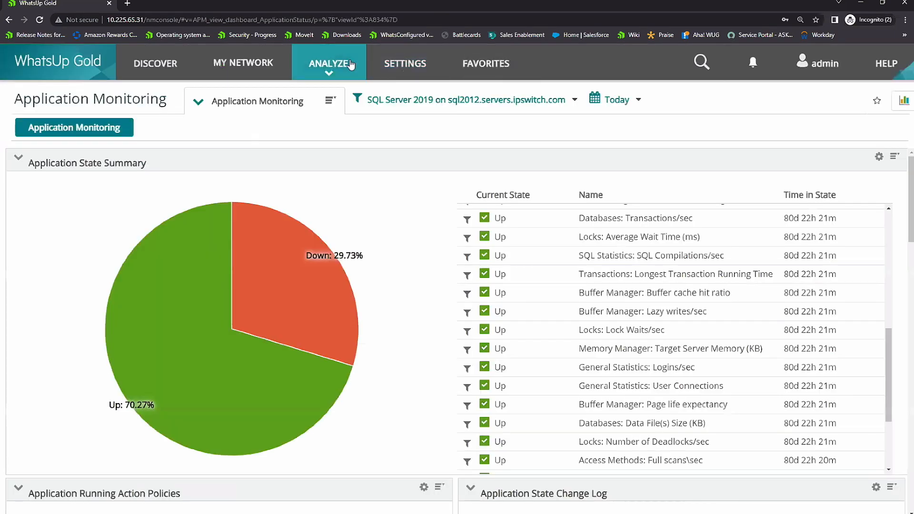
Step: Open the Configuration Management Start vs Run report and filter it to Different results
click(351, 65)
mouse_move(405, 401)
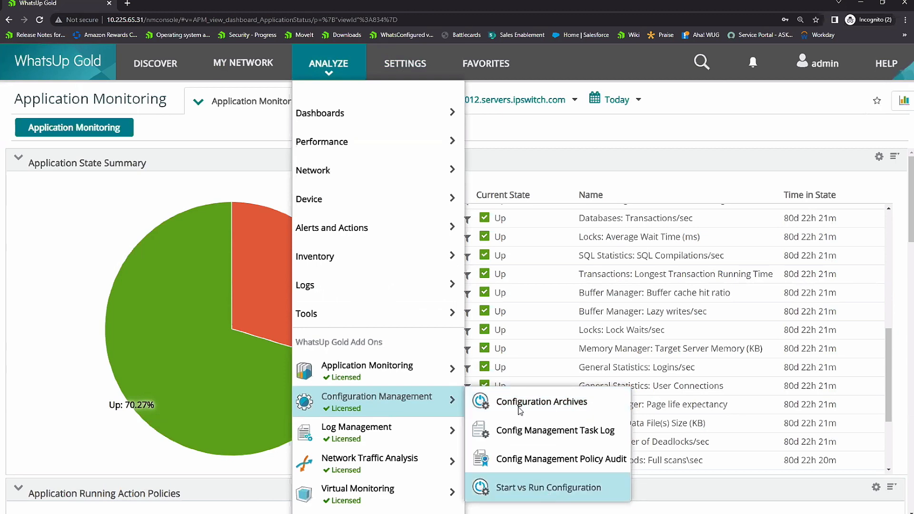
click(547, 492)
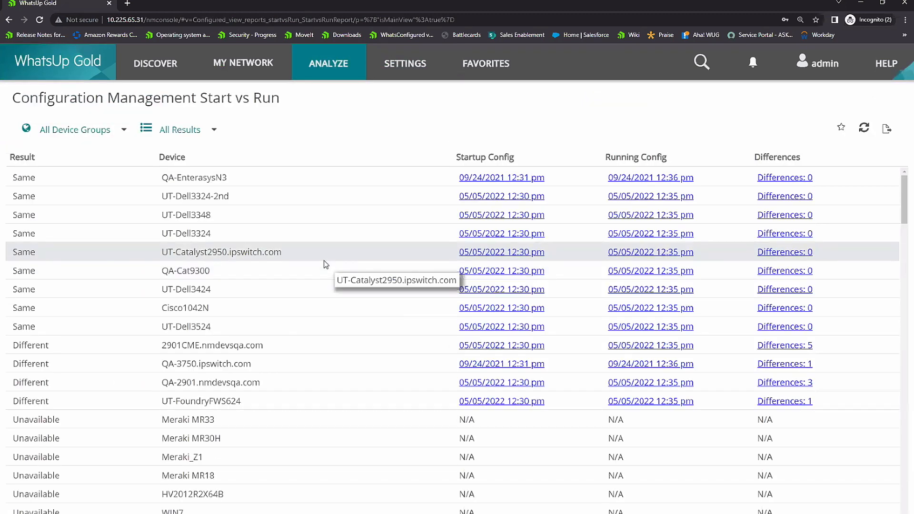
click(214, 131)
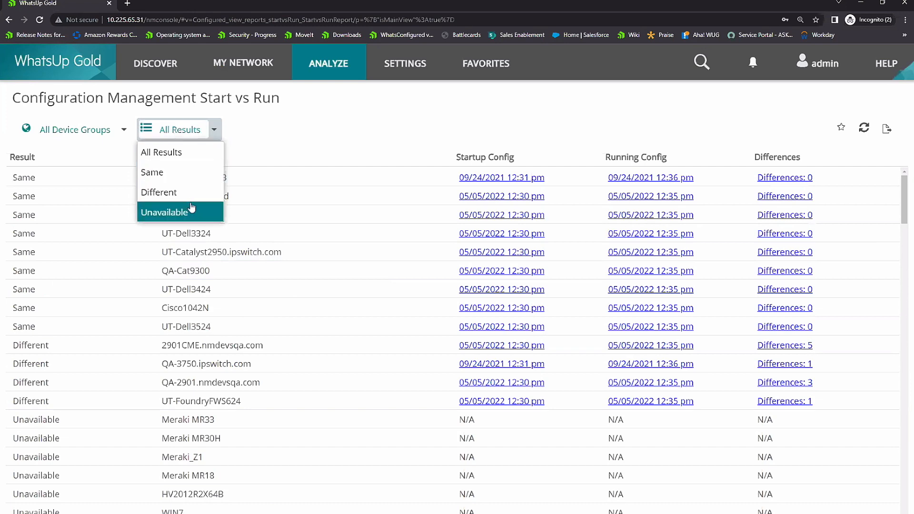
click(175, 198)
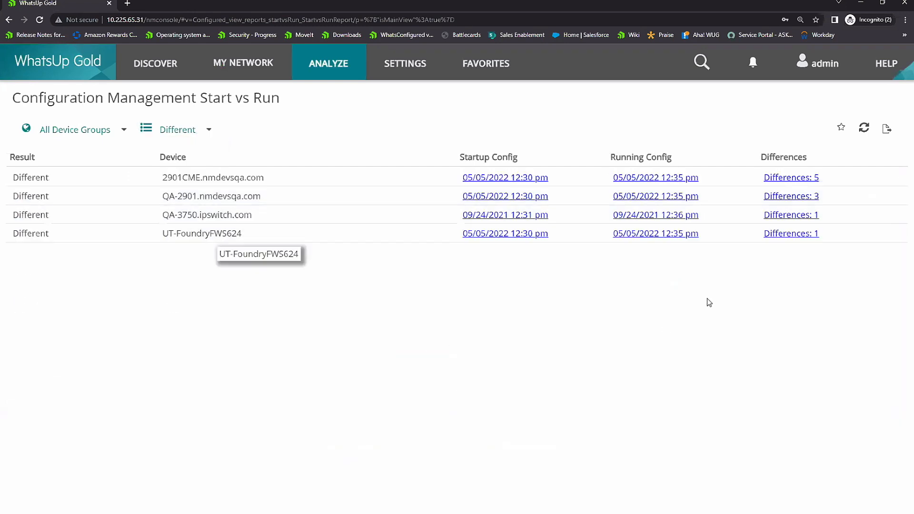
Step: Compare the startup and running configurations of 2901CME.nmdevsqa.com, stepping through their differences, then close the comparison
click(790, 180)
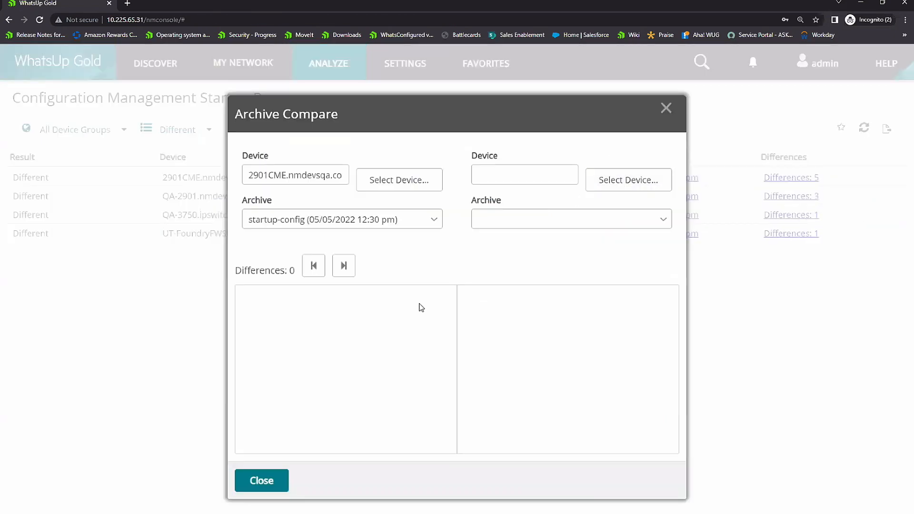
click(343, 267)
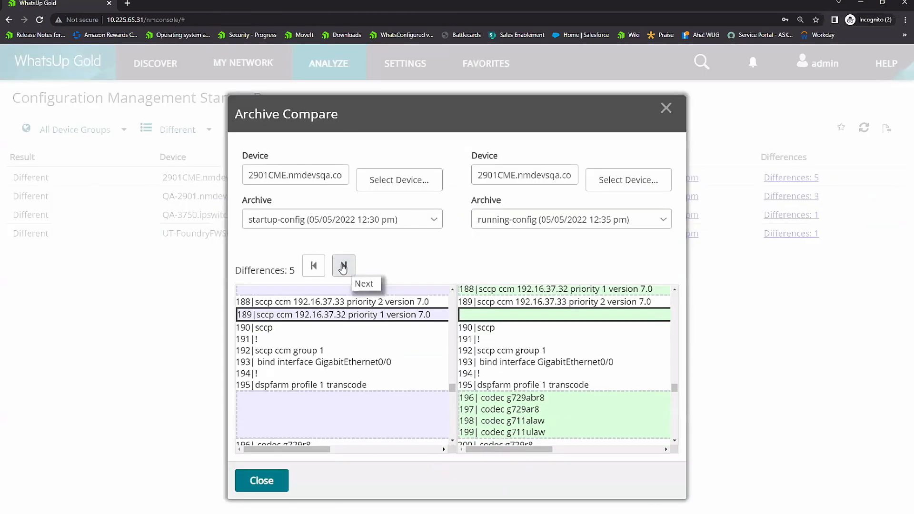
click(343, 267)
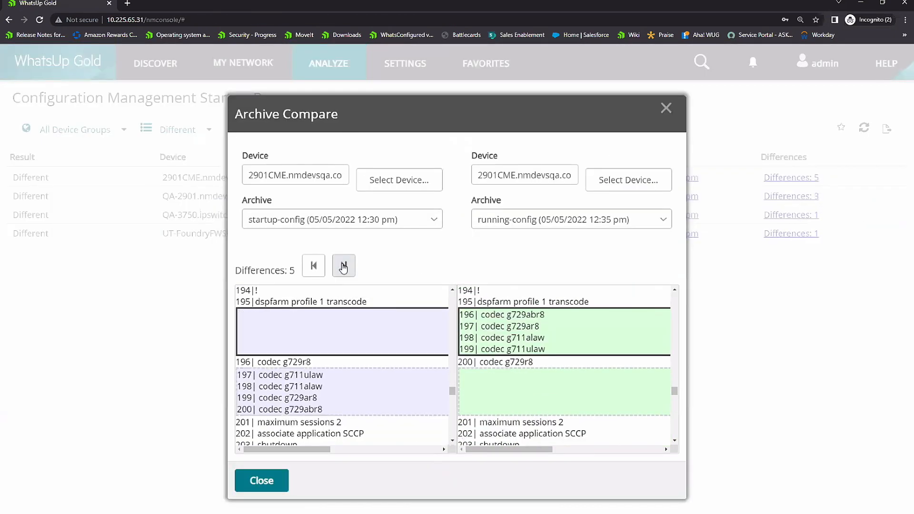
click(343, 266)
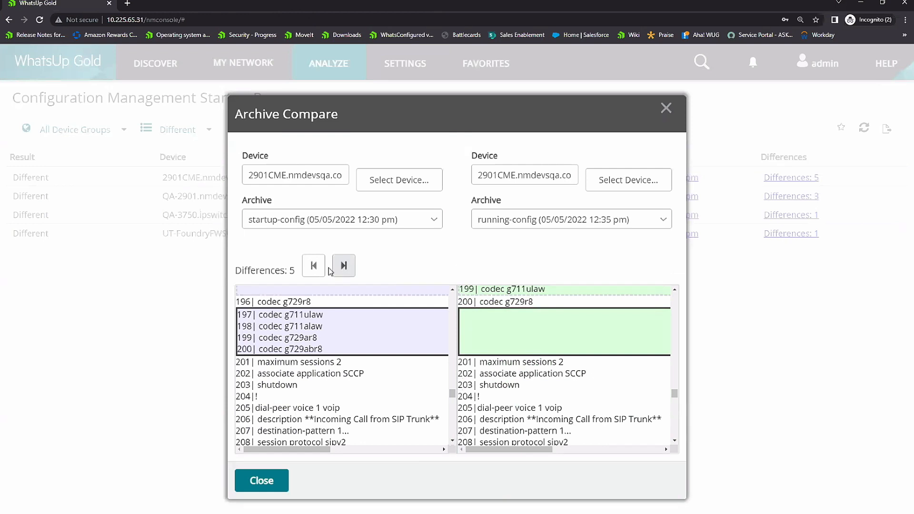
click(261, 481)
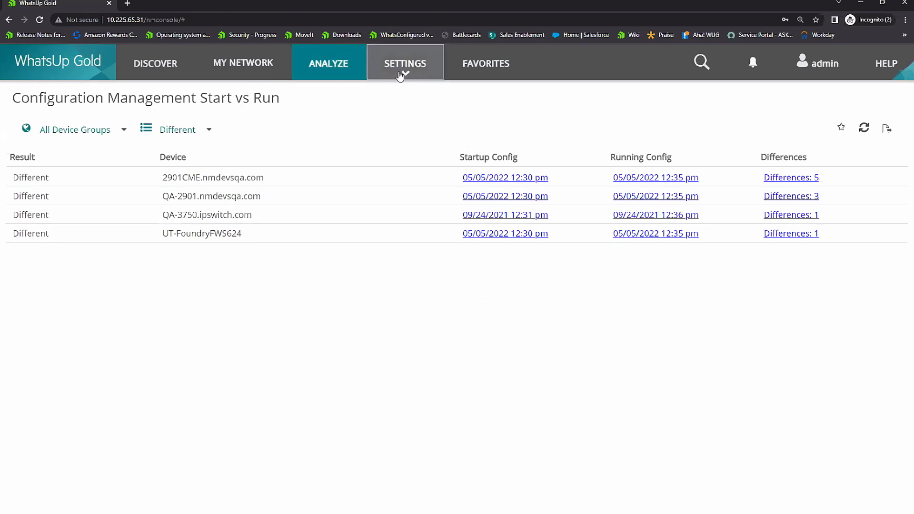
Step: Open the Traffic Analysis Dashboard and look over the top interfaces, cities and applications on its Homepage view
click(326, 70)
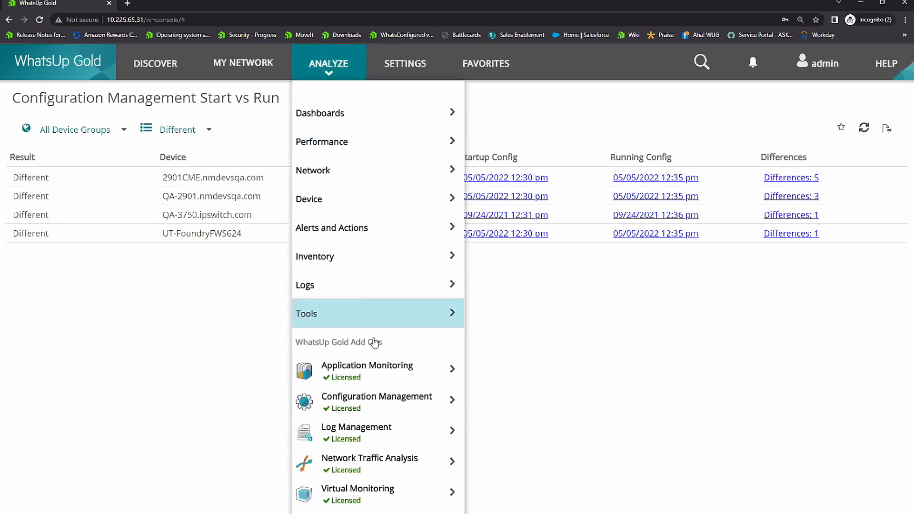
mouse_move(462, 464)
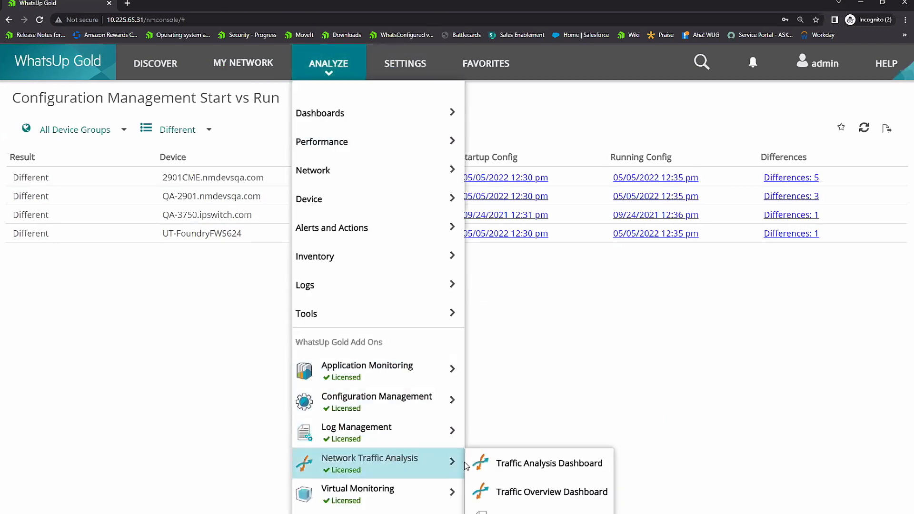
click(527, 470)
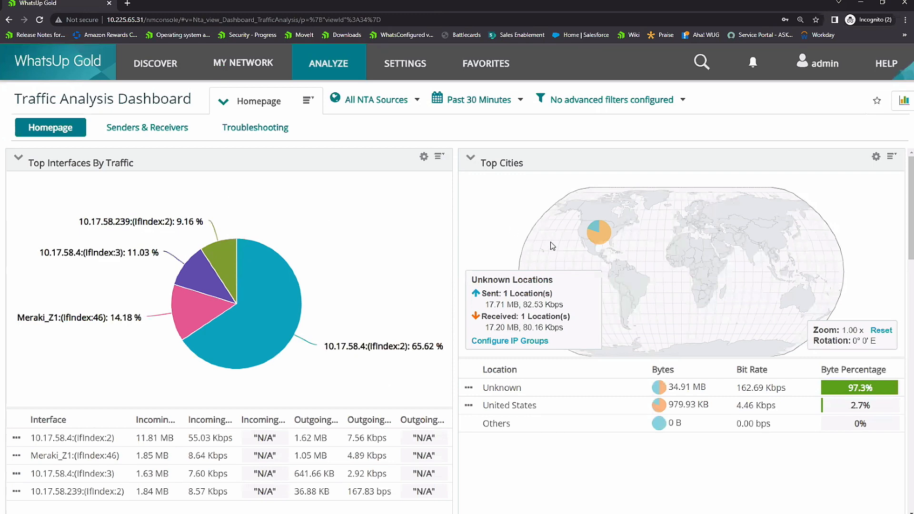
scroll(421, 191, down, 5)
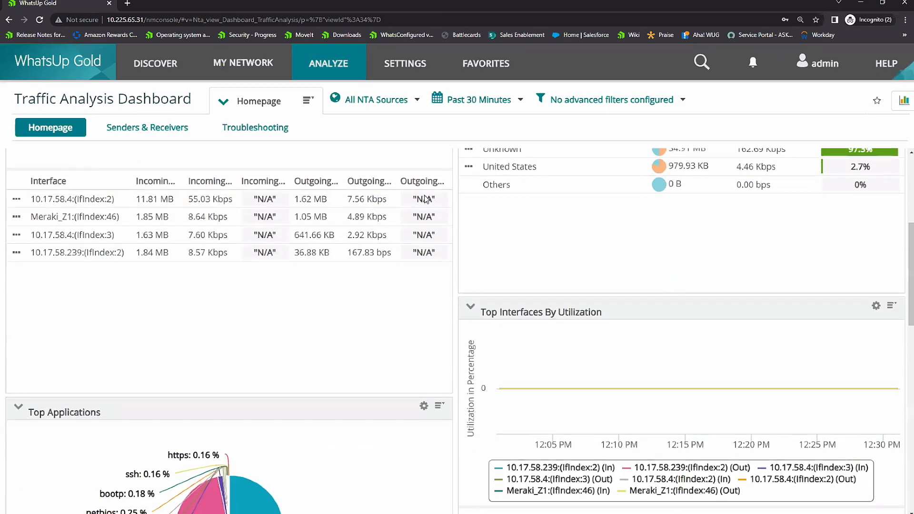
Step: Switch to the Senders & Receivers view and examine the top conversations, receivers, senders and receiver cities
click(152, 127)
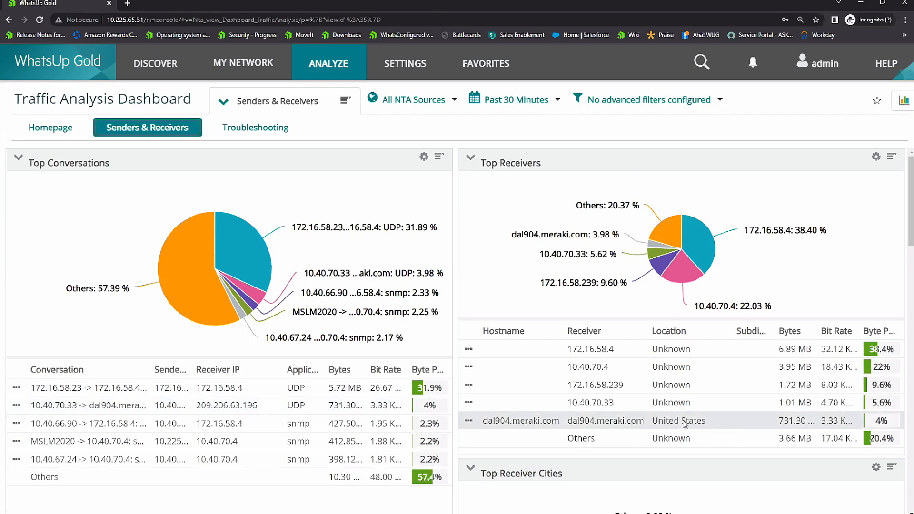
scroll(501, 428, down, 4)
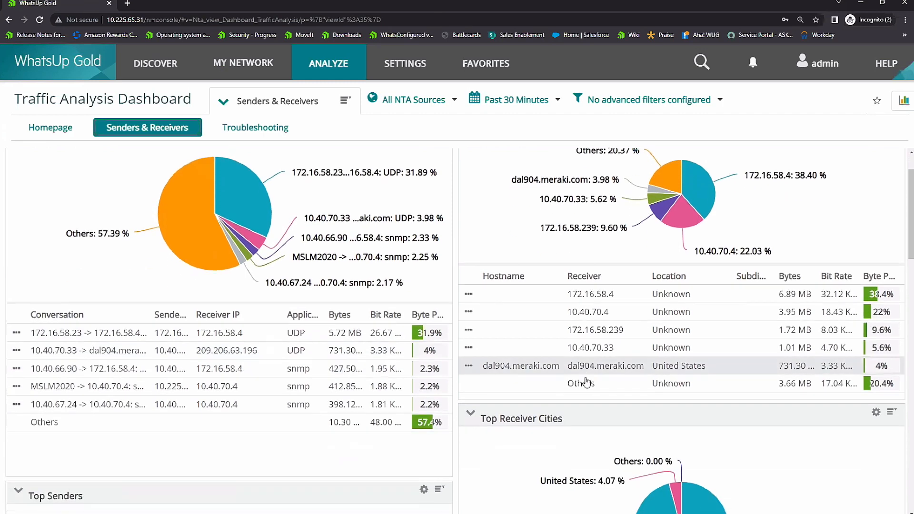
scroll(335, 394, down, 2)
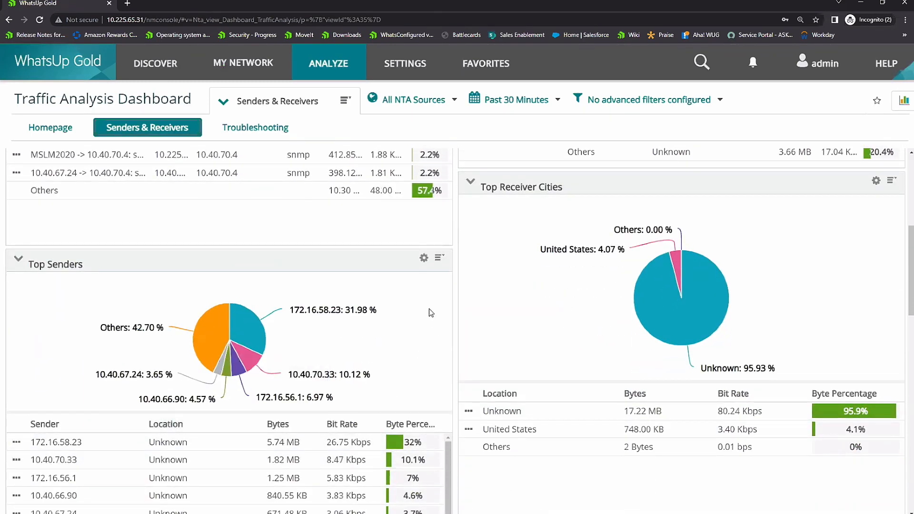
Step: Filter the dashboard to include only the dal904.meraki.com receiver and review the filtered traffic, including on the Homepage view
scroll(427, 306, up, 3)
click(469, 277)
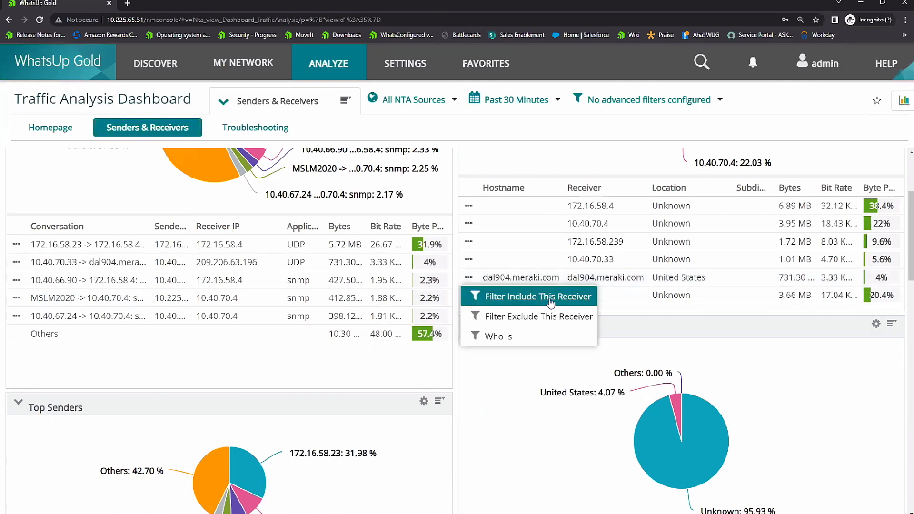
click(551, 302)
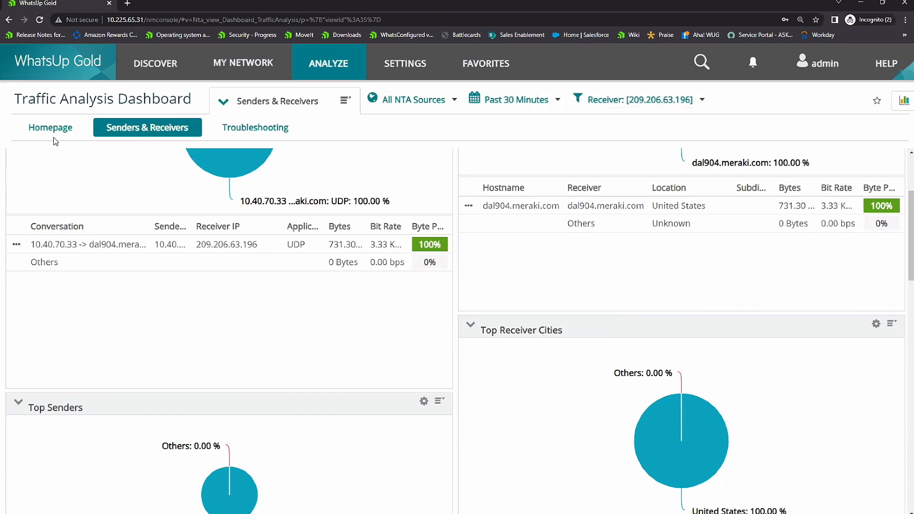
scroll(164, 291, up, 3)
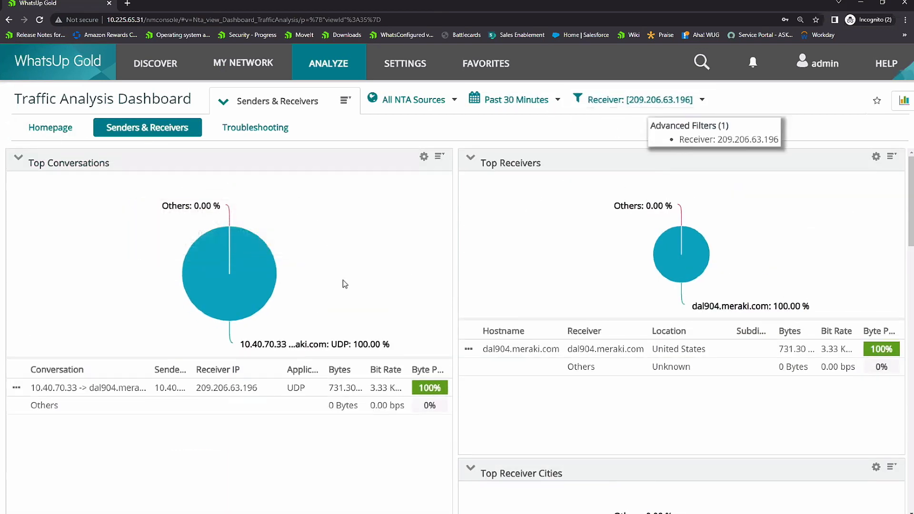
click(54, 127)
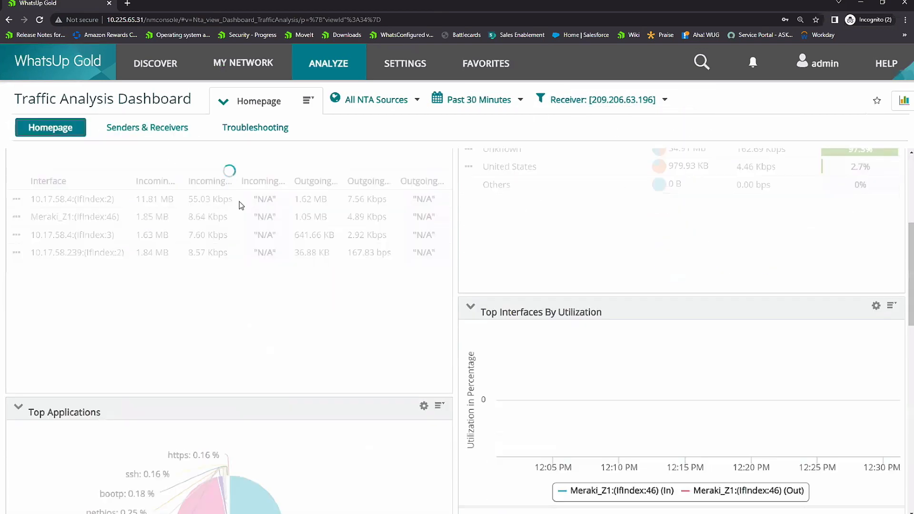
scroll(264, 290, up, 3)
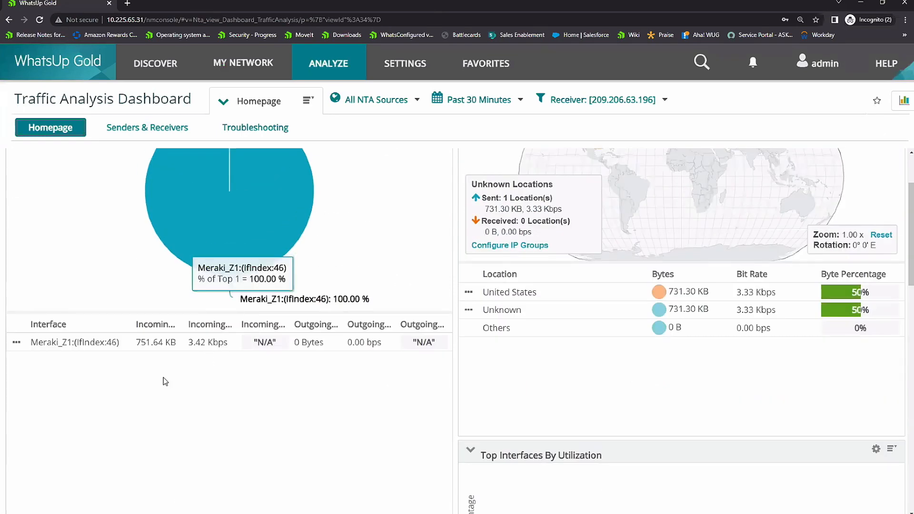
Step: Clear the receiver filter from the Traffic Analysis Dashboard and switch to the Troubleshooting view
scroll(518, 380, up, 2)
scroll(439, 263, down, 2)
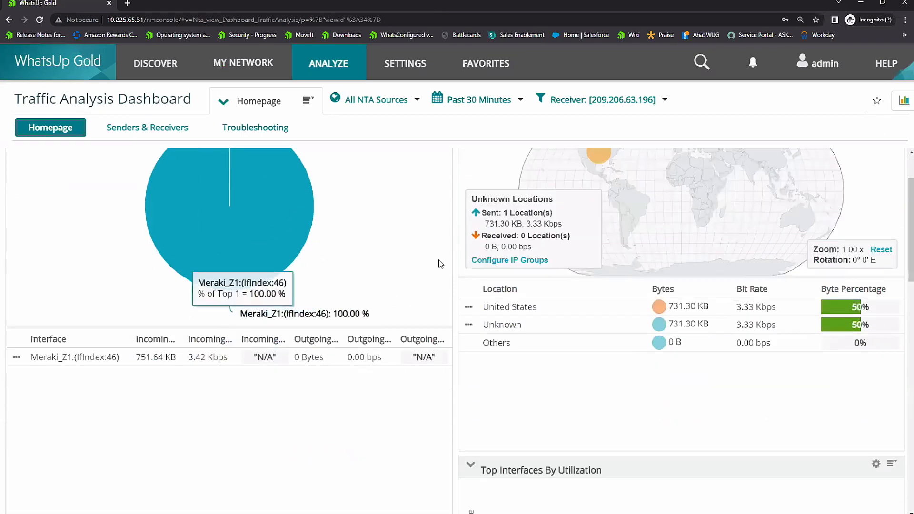
click(572, 101)
click(578, 117)
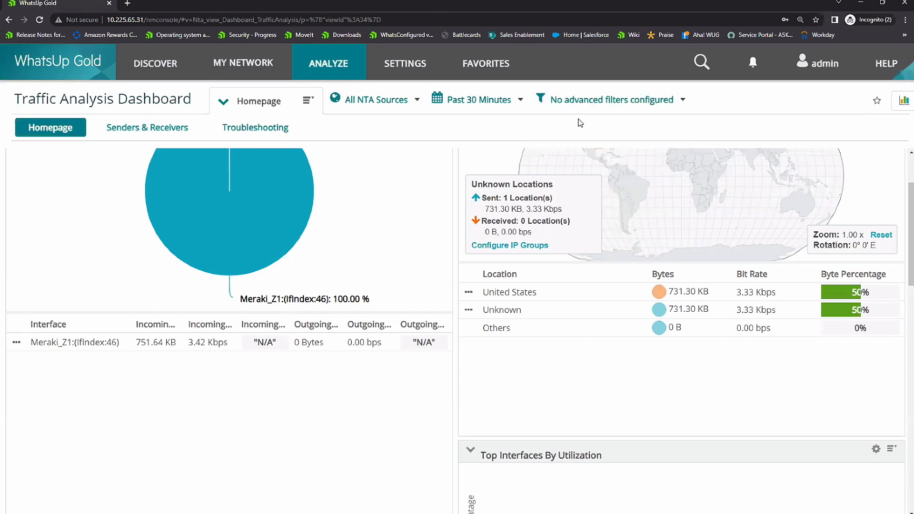
click(282, 131)
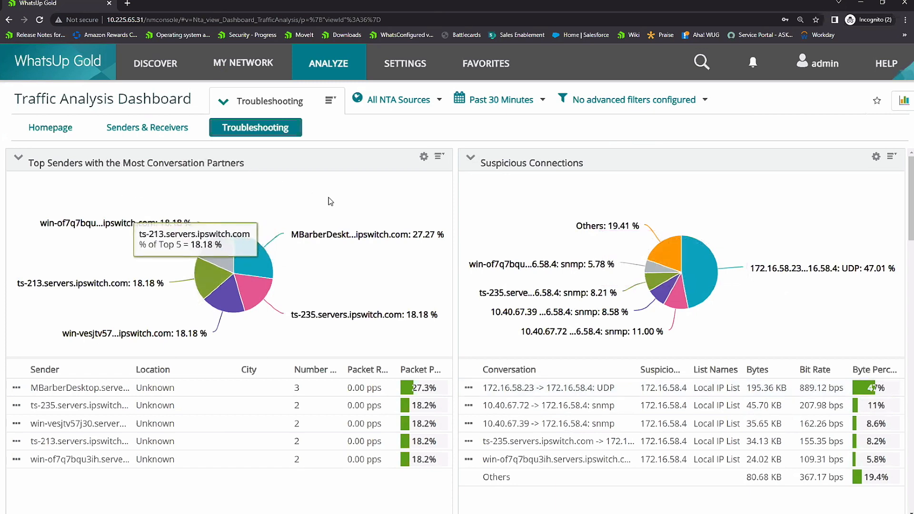
Step: Browse the Network Traffic and Senders reports available to add, and look at the Add View options for the Troubleshooting view
click(903, 103)
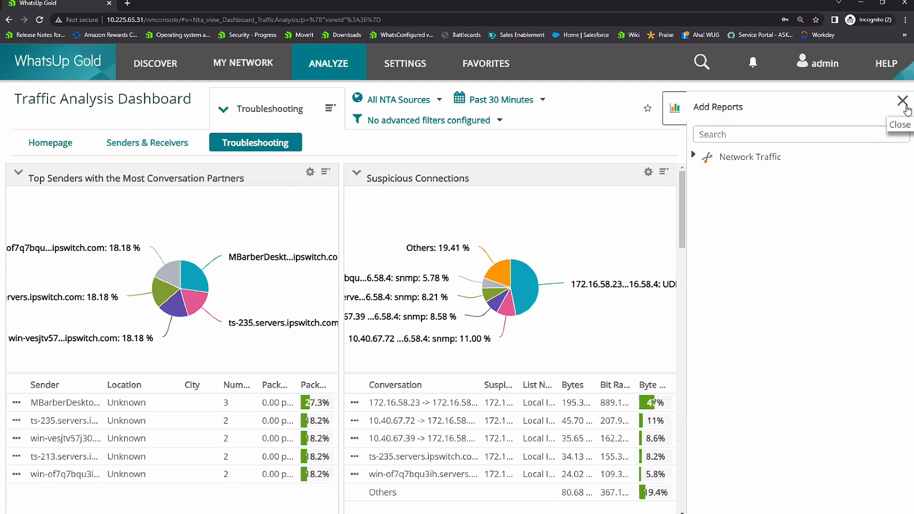
click(694, 156)
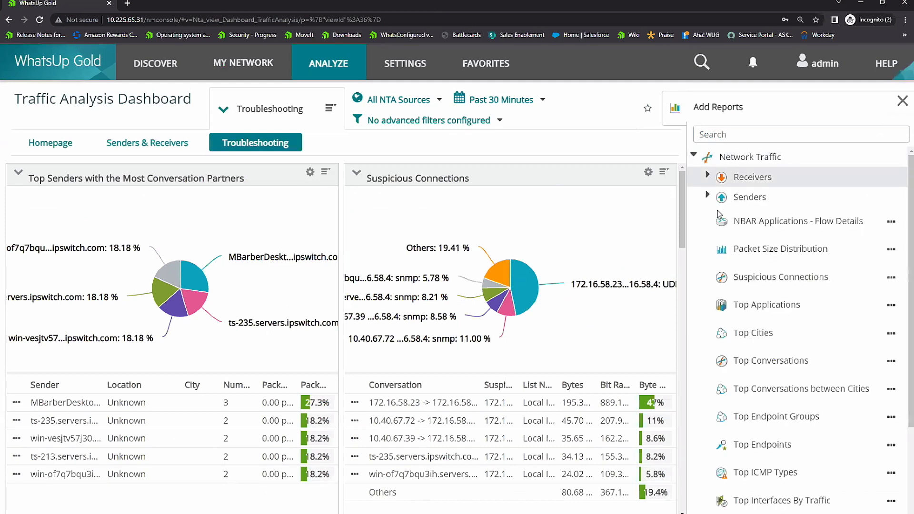
click(708, 197)
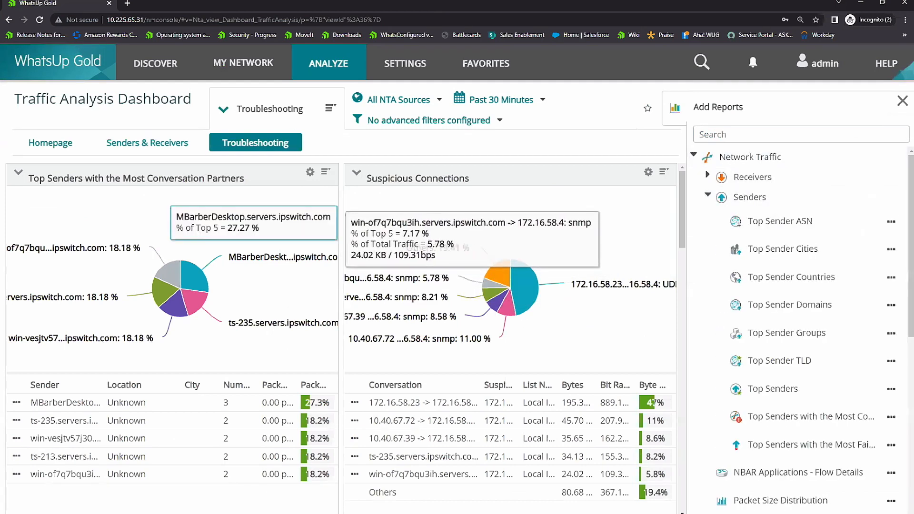
click(336, 112)
mouse_move(398, 142)
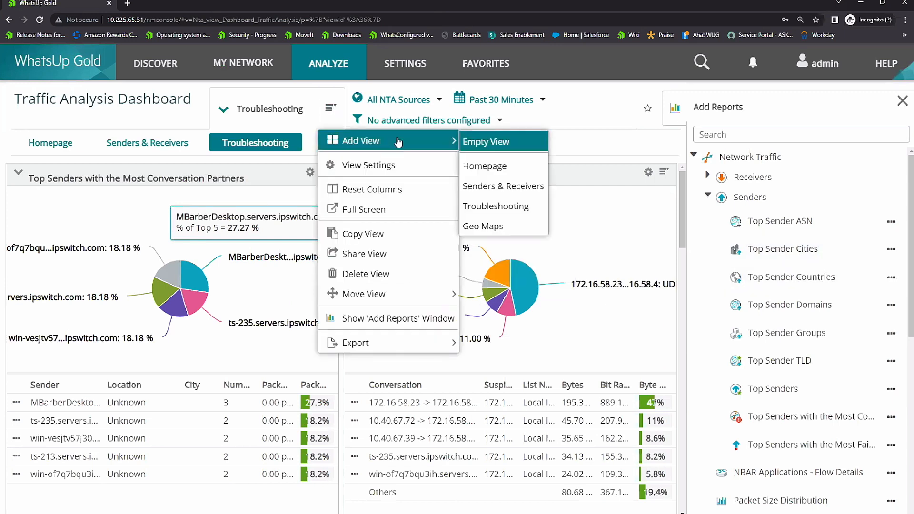
click(619, 141)
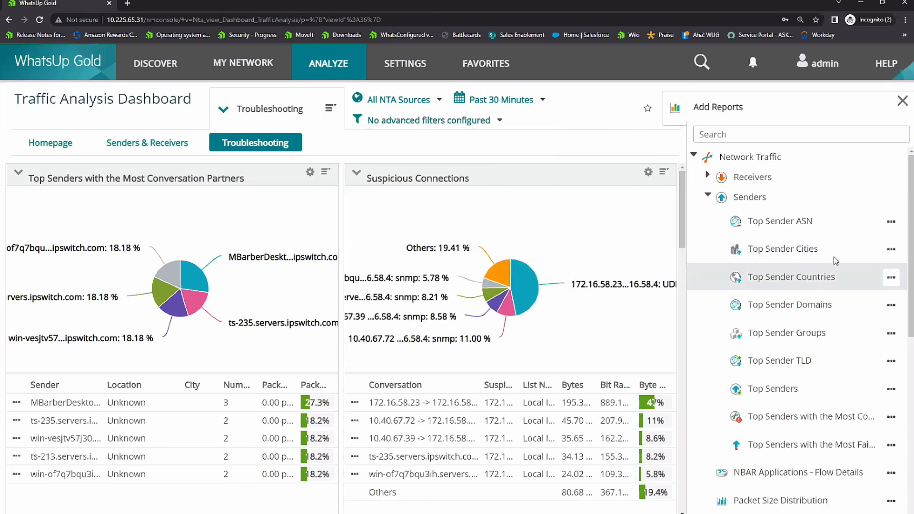
Step: Examine the header, column and footer placement options for the Top Sender ASN report, then close the report list without adding it
click(891, 221)
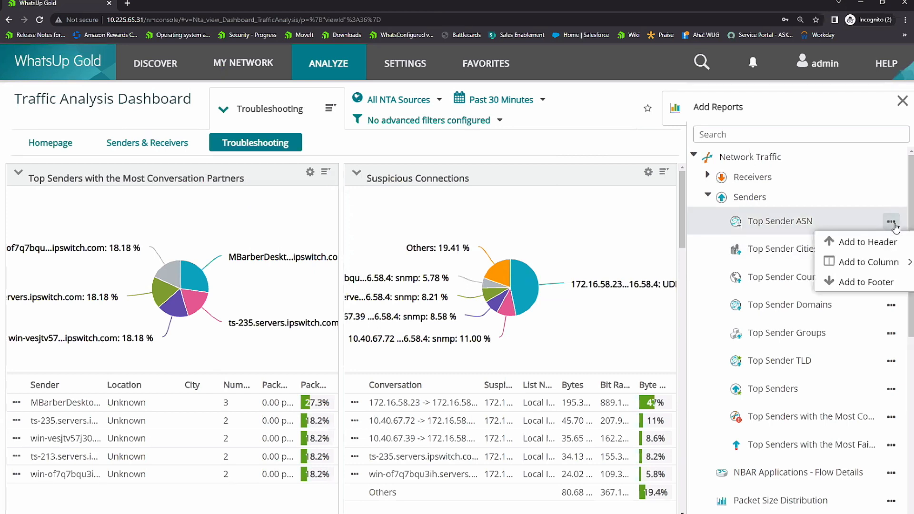
mouse_move(899, 268)
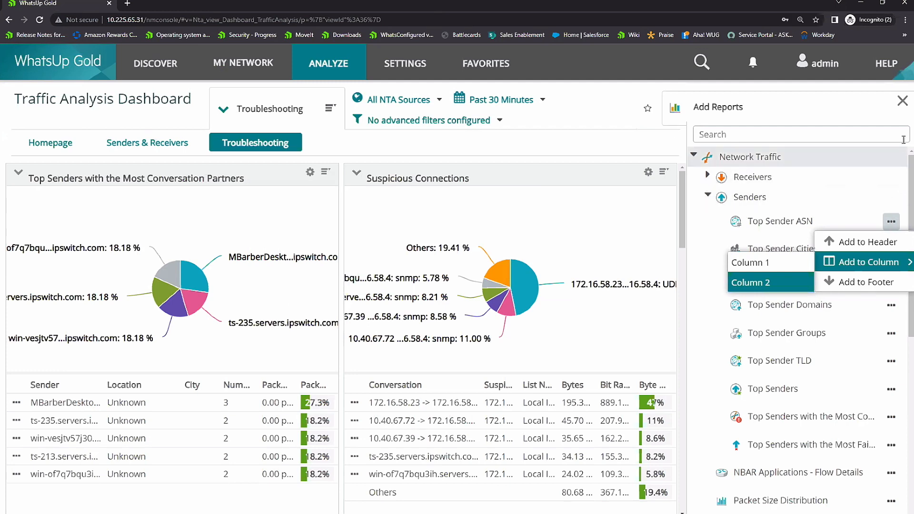
click(907, 106)
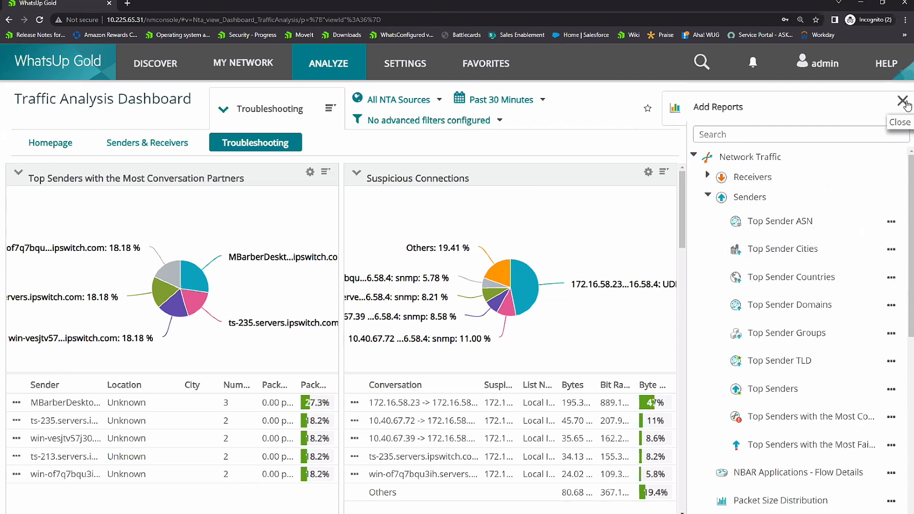
click(907, 105)
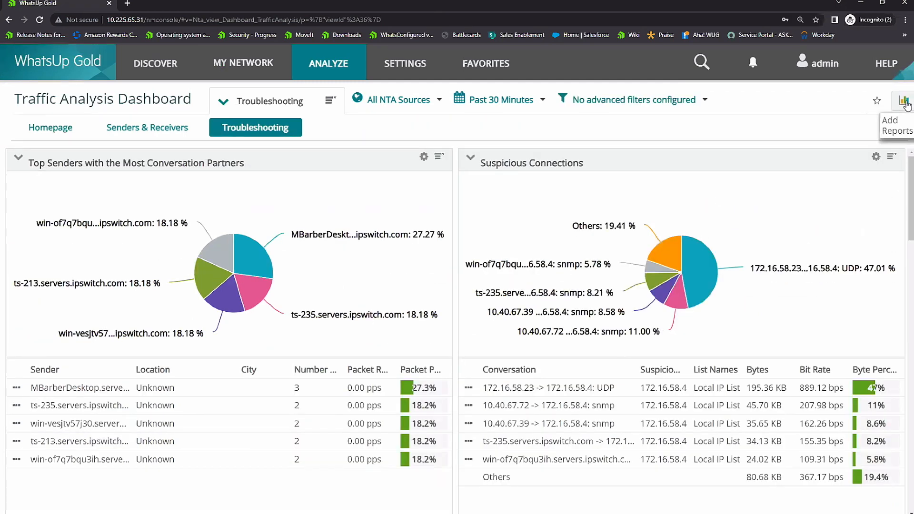